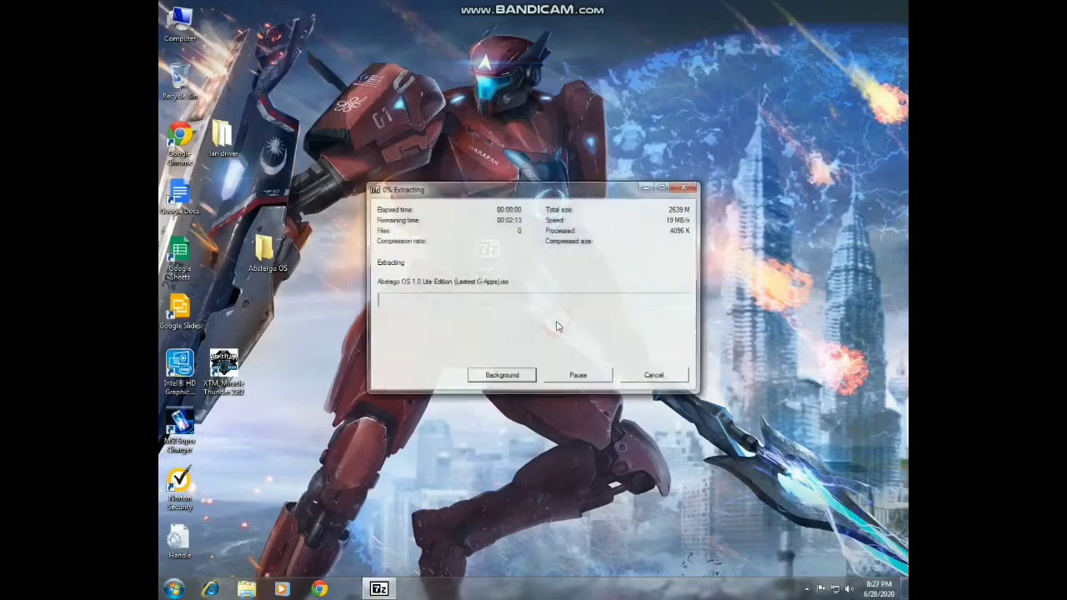
right_click(742, 242)
left_click(759, 274)
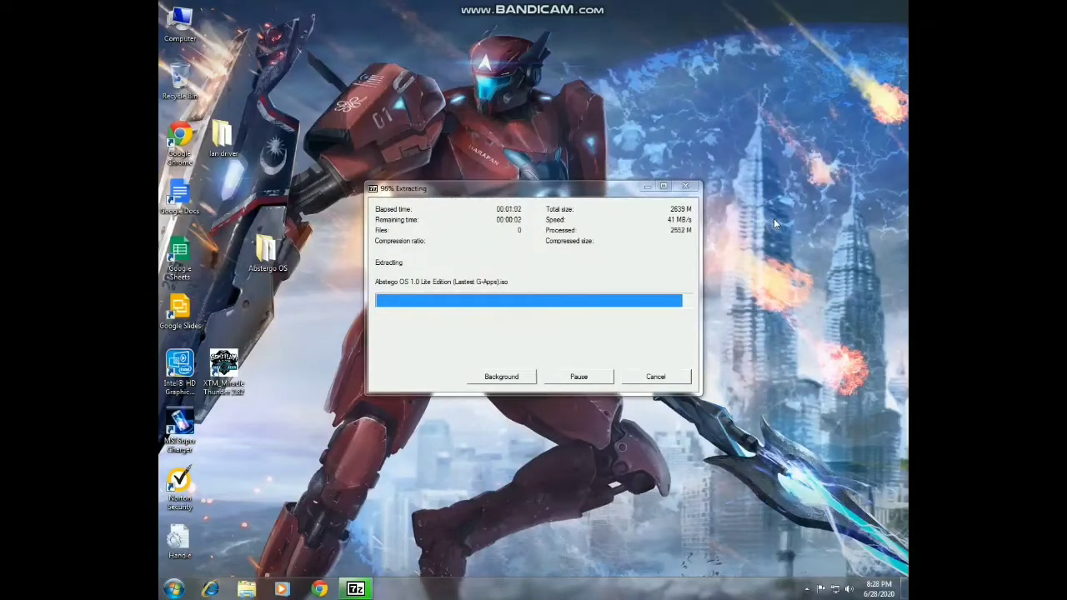
left_click_drag(302, 288, 227, 268)
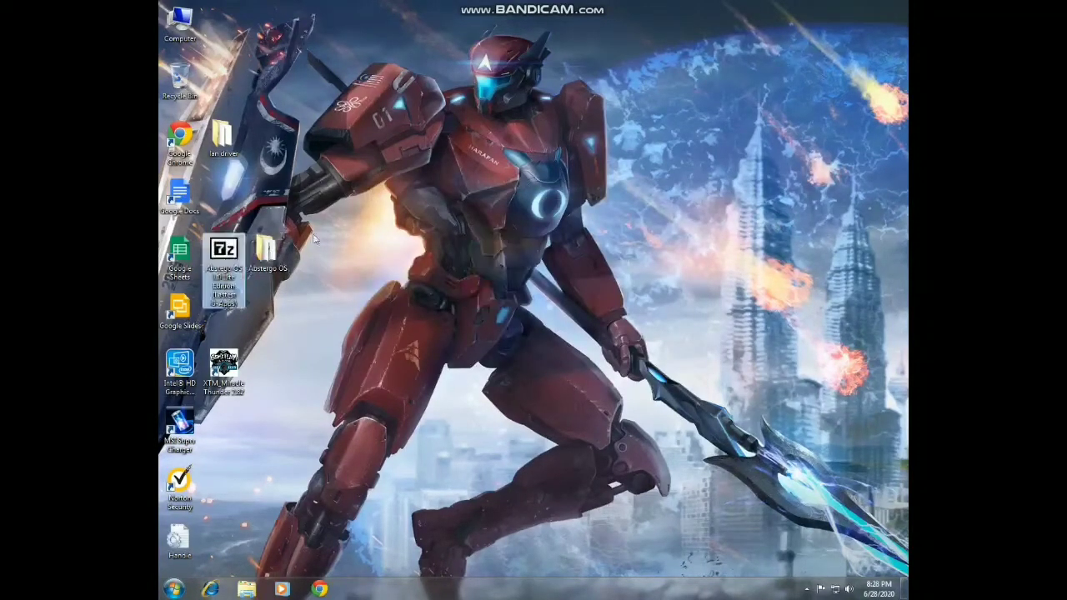
right_click(377, 218)
left_click(414, 255)
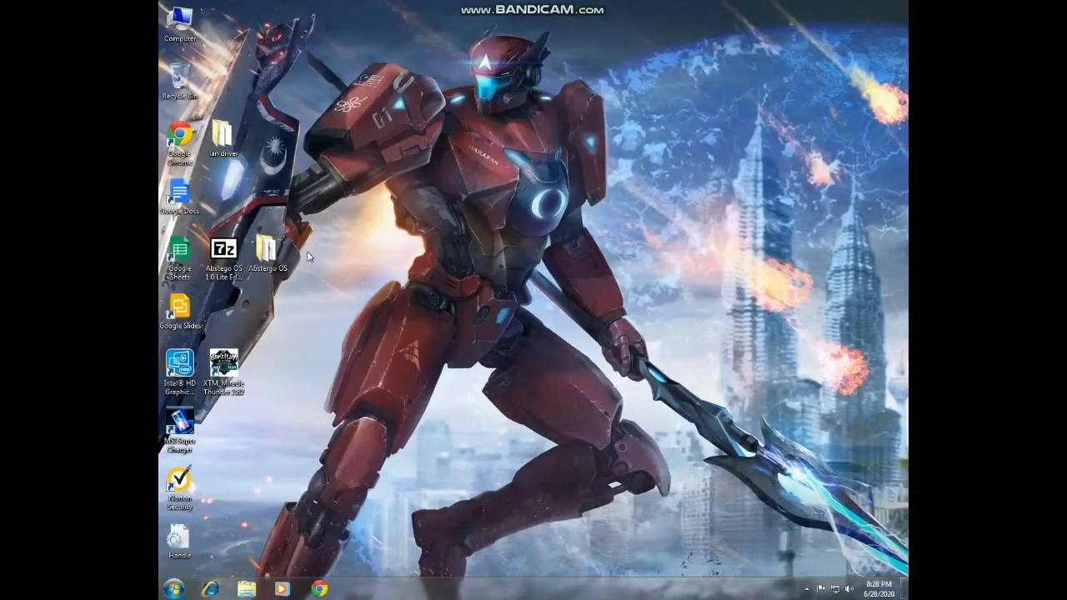
- Open the Abstergo OS folder on the desktop and look through its contents, including the How to Install subfolder
double_click(269, 254)
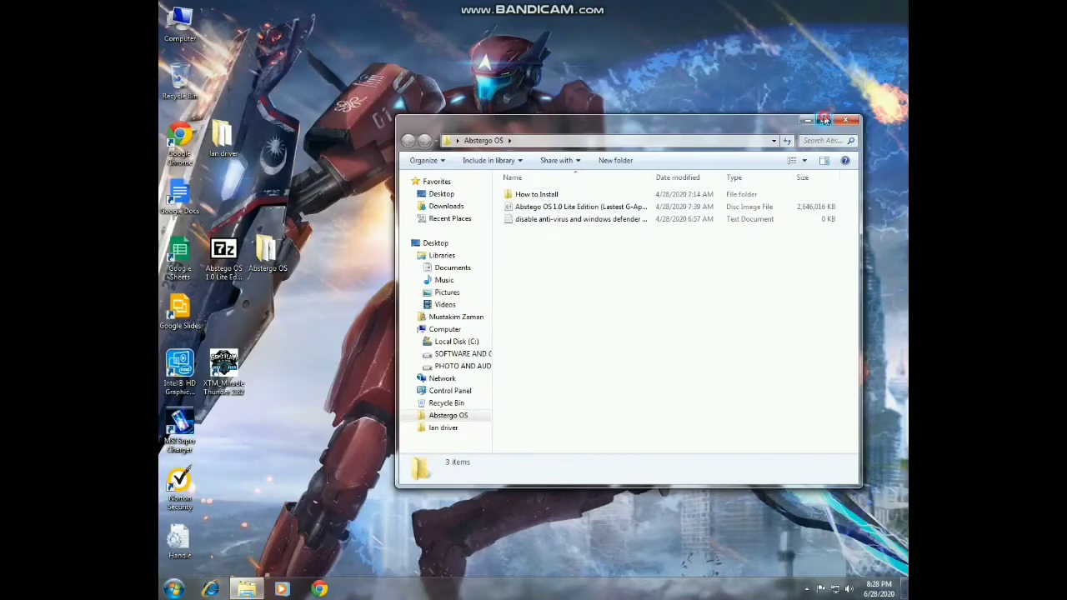
left_click(824, 121)
left_click(321, 101)
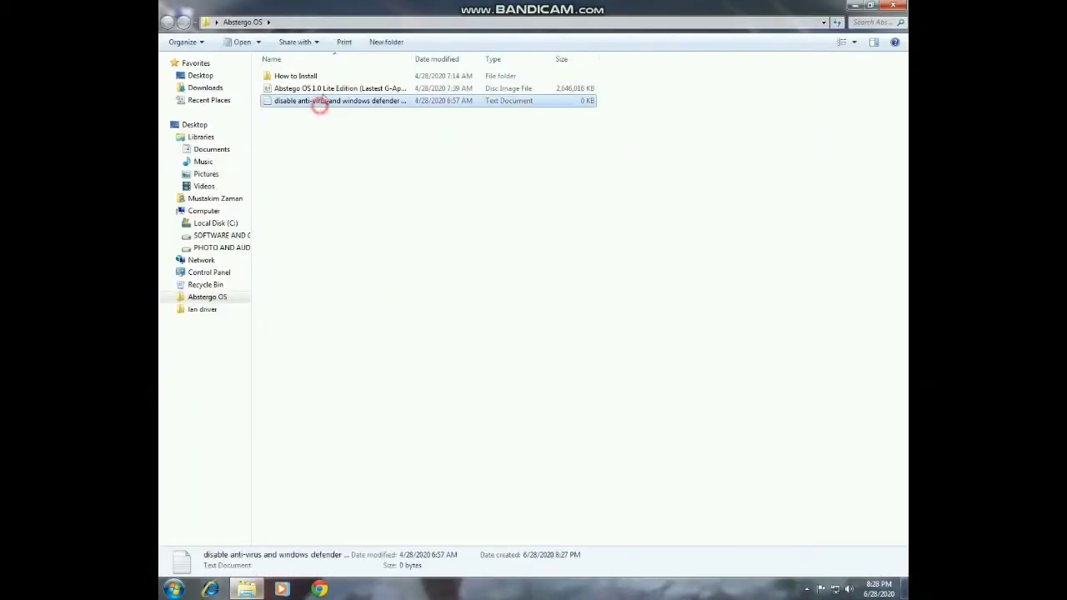
left_click(279, 76, "shift")
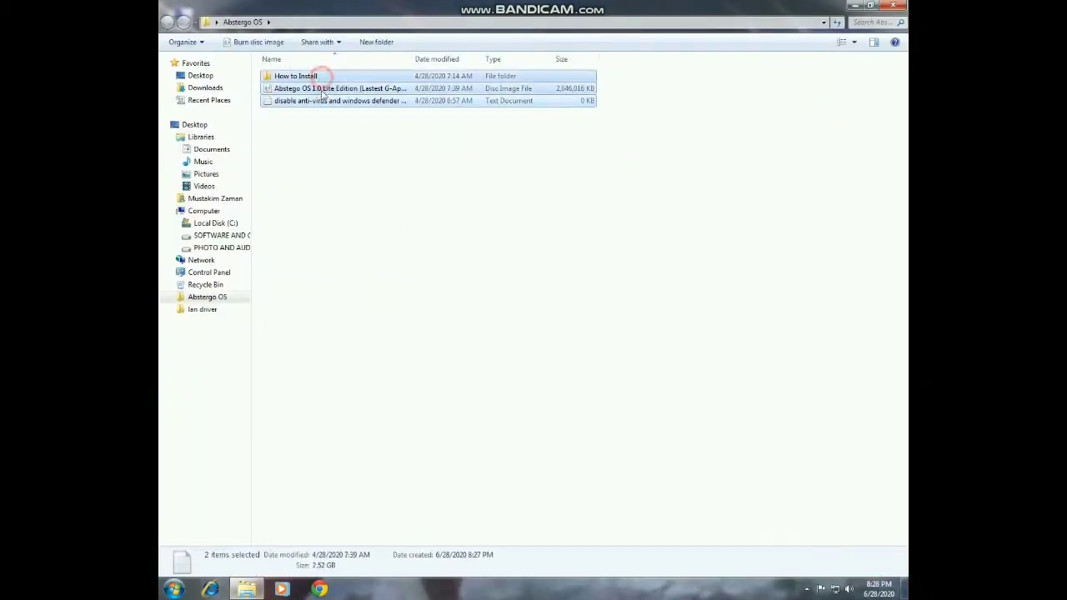
left_click(323, 153)
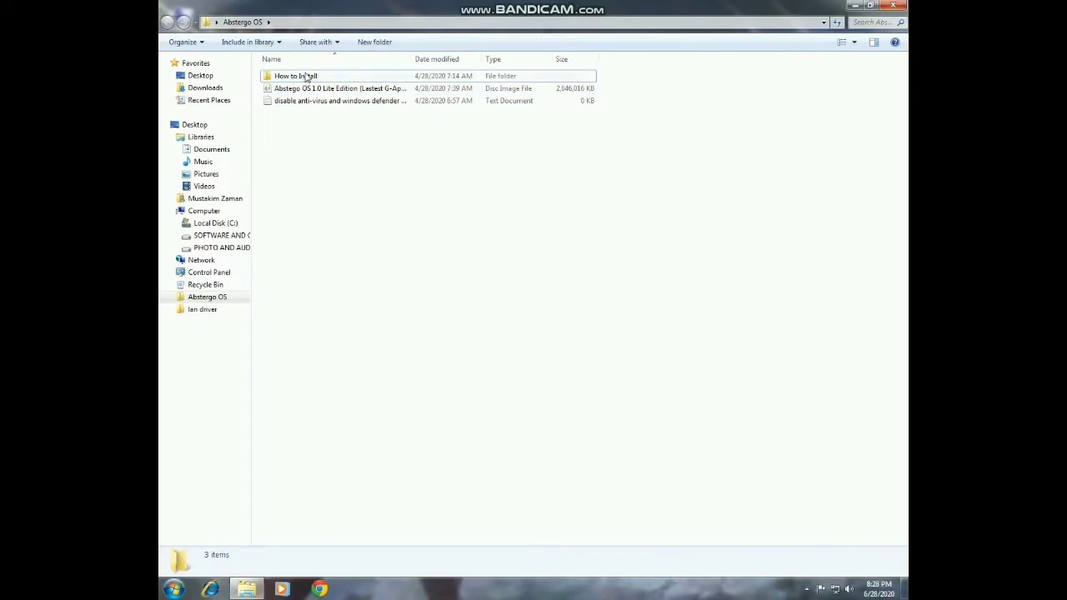
double_click(306, 77)
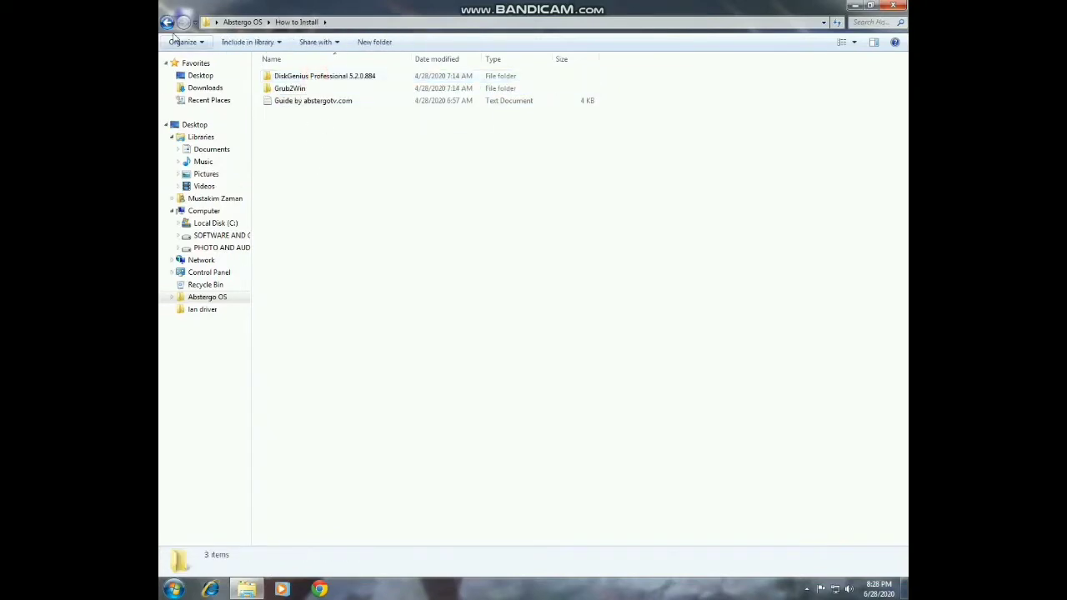
left_click(168, 23)
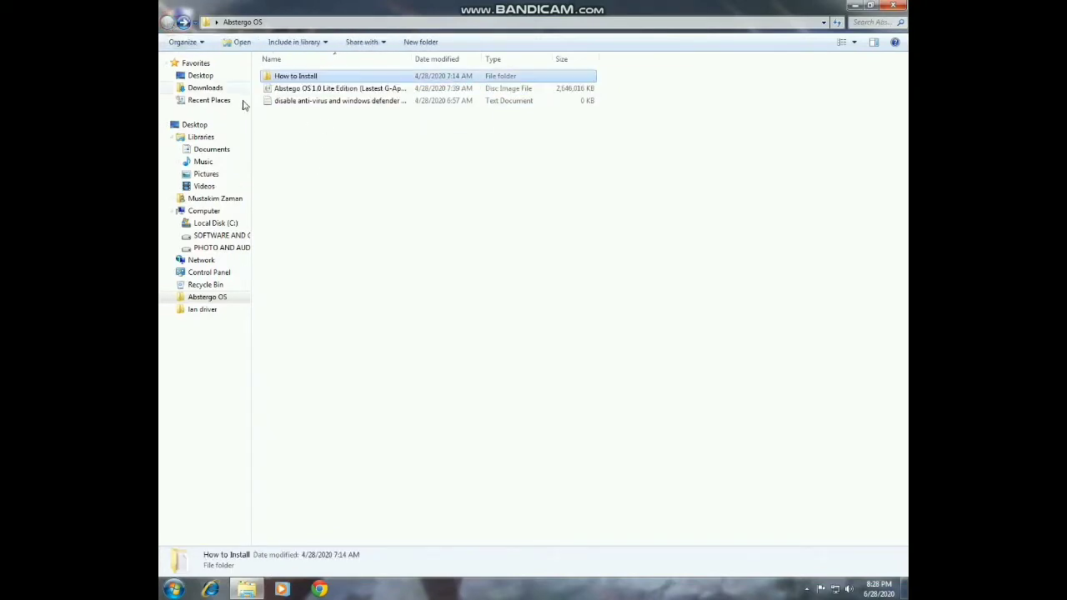
- Bring up the WinRAR extraction options for the Abstergo OS 1.0 Lite Edition disc image
left_click(340, 88)
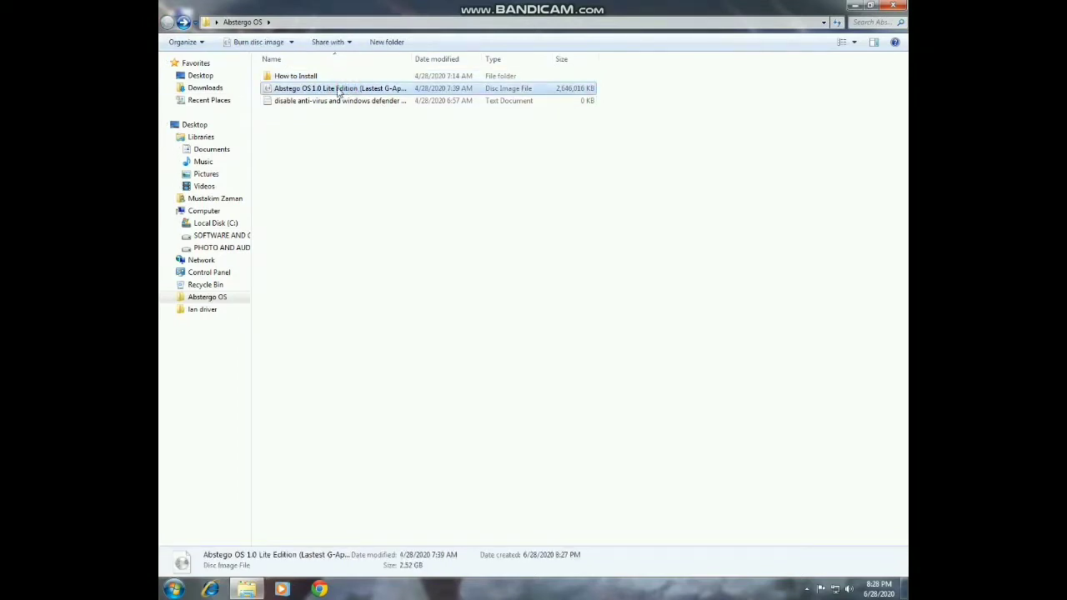
right_click(332, 88)
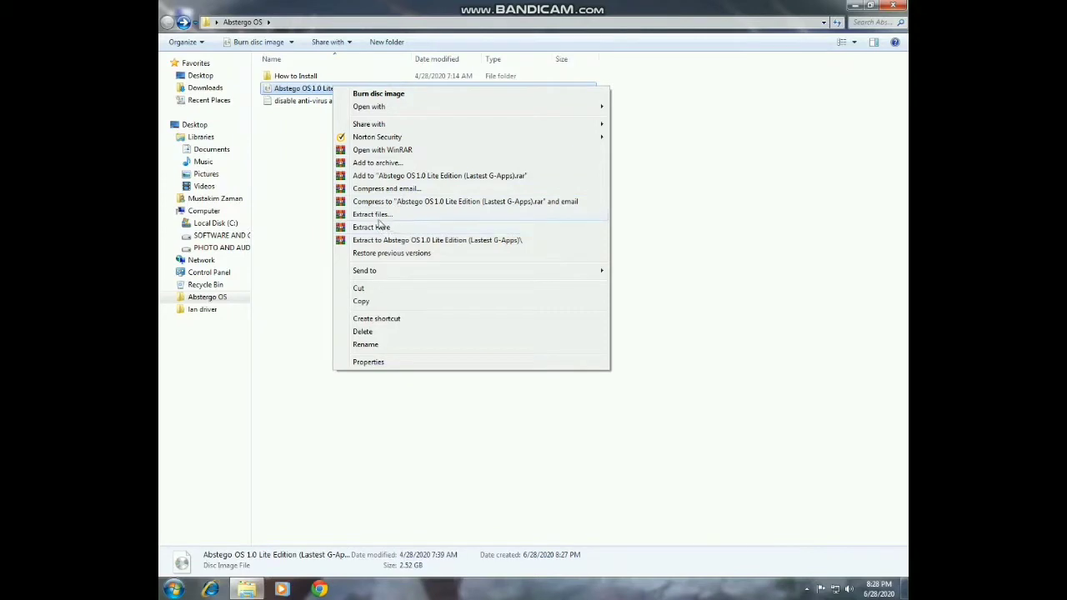
left_click(388, 216)
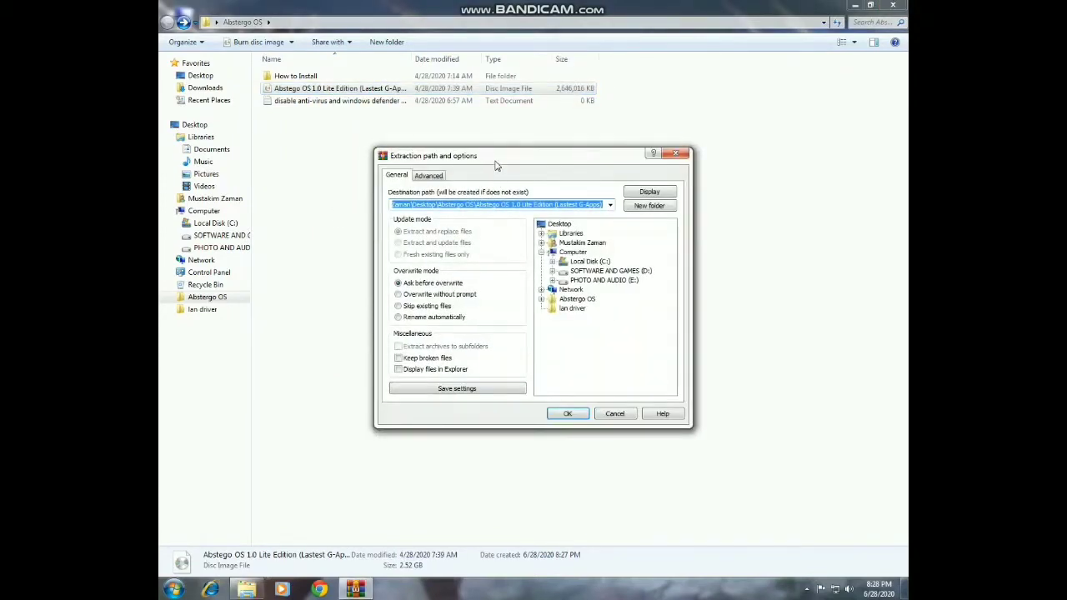
left_click_drag(495, 162, 566, 168)
left_click(368, 145)
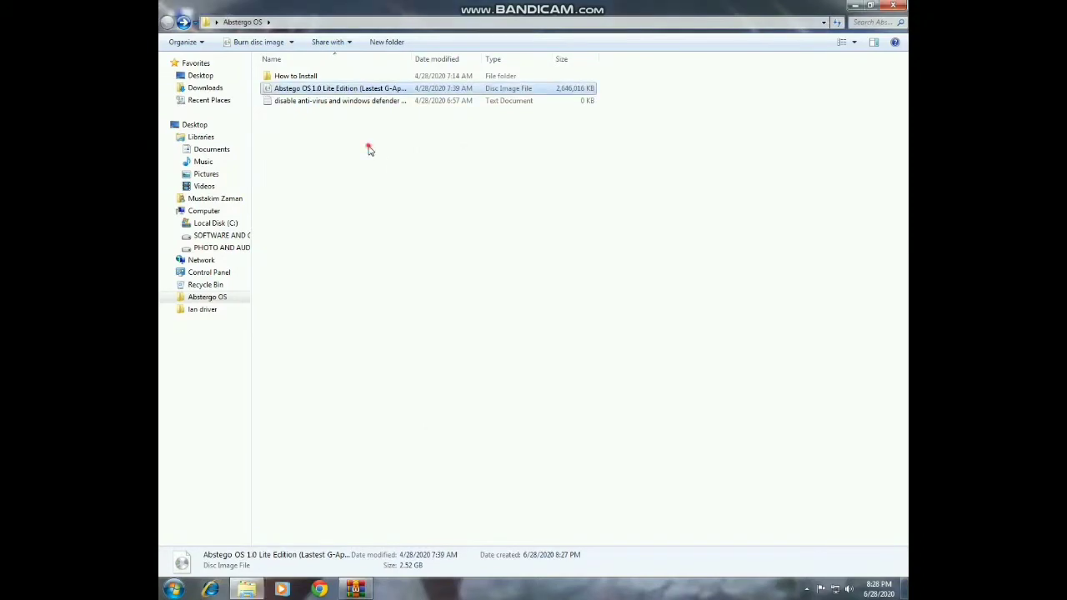
- Create a new folder named ABS inside the Abstergo OS folder
right_click(320, 137)
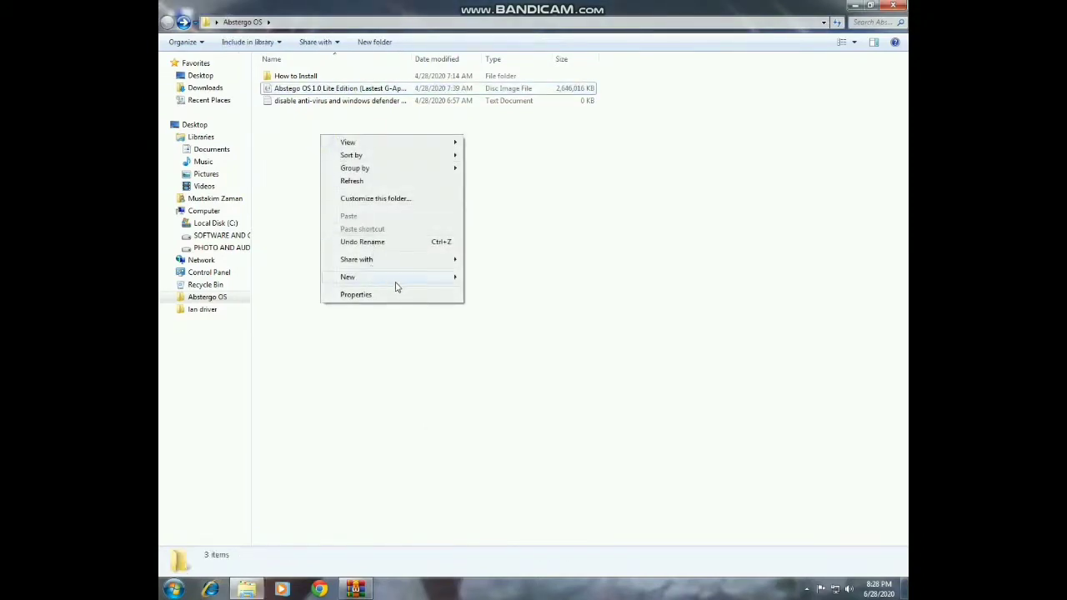
mouse_move(399, 278)
left_click(487, 276)
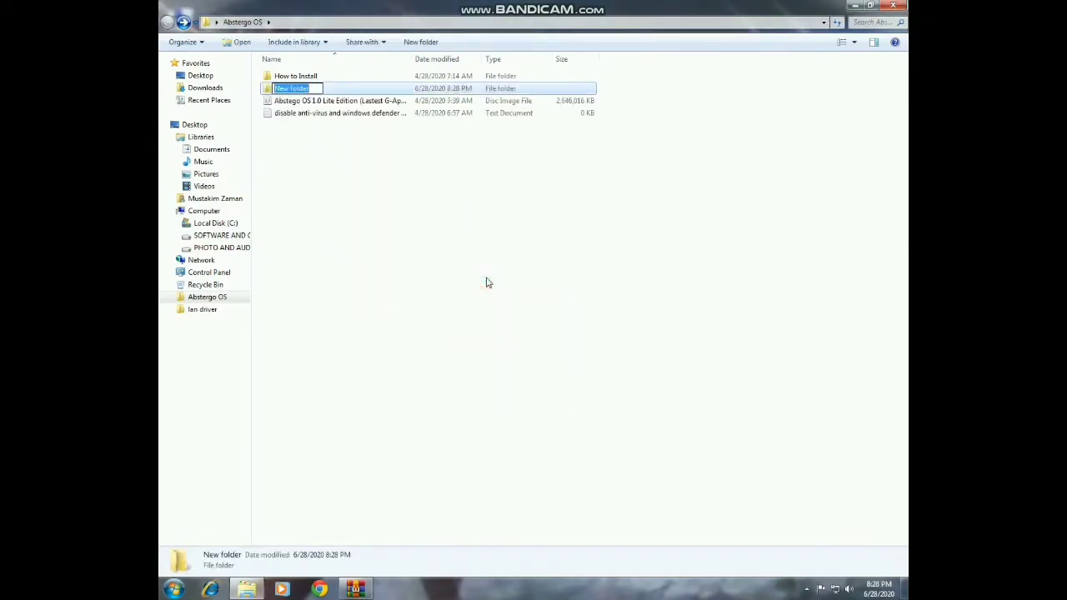
key("BackSpace")
key("Return")
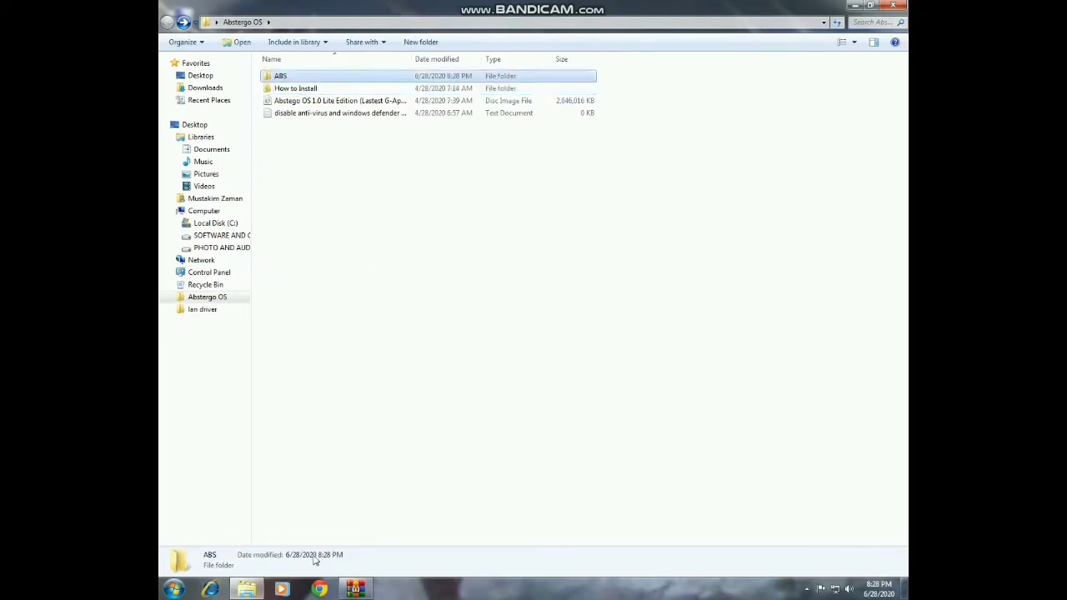
- Set the extraction destination to the ABS folder inside Abstergo OS and extract the disc image there
left_click(355, 589)
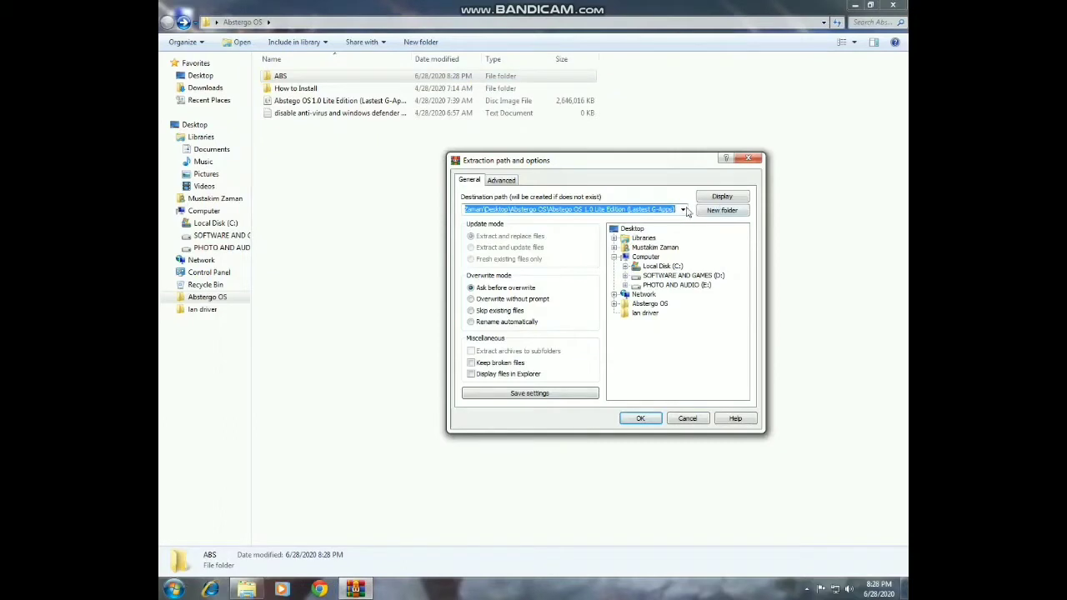
left_click(657, 304)
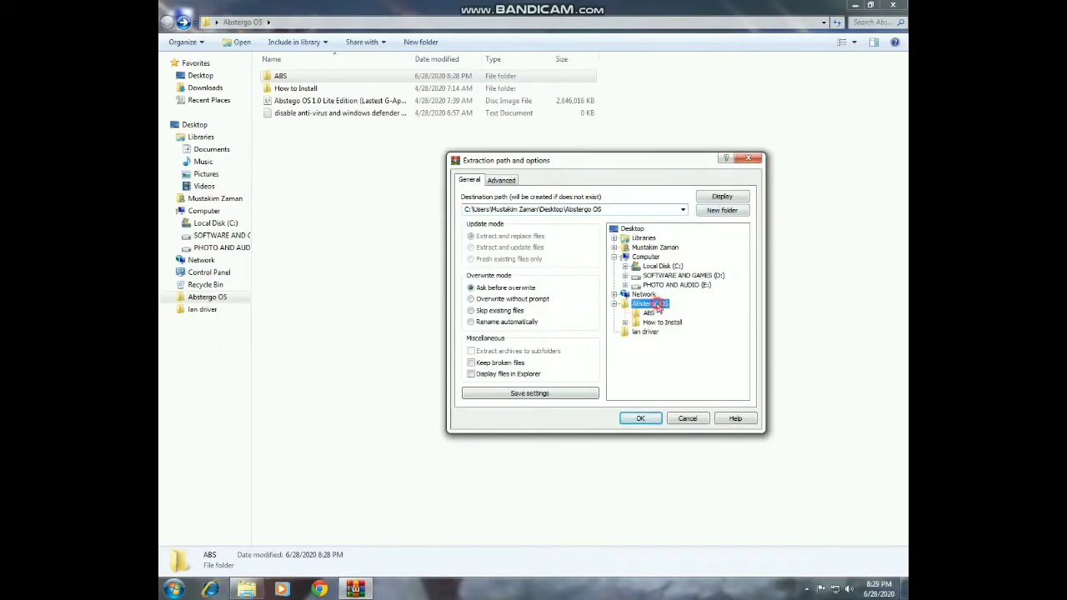
left_click(649, 312)
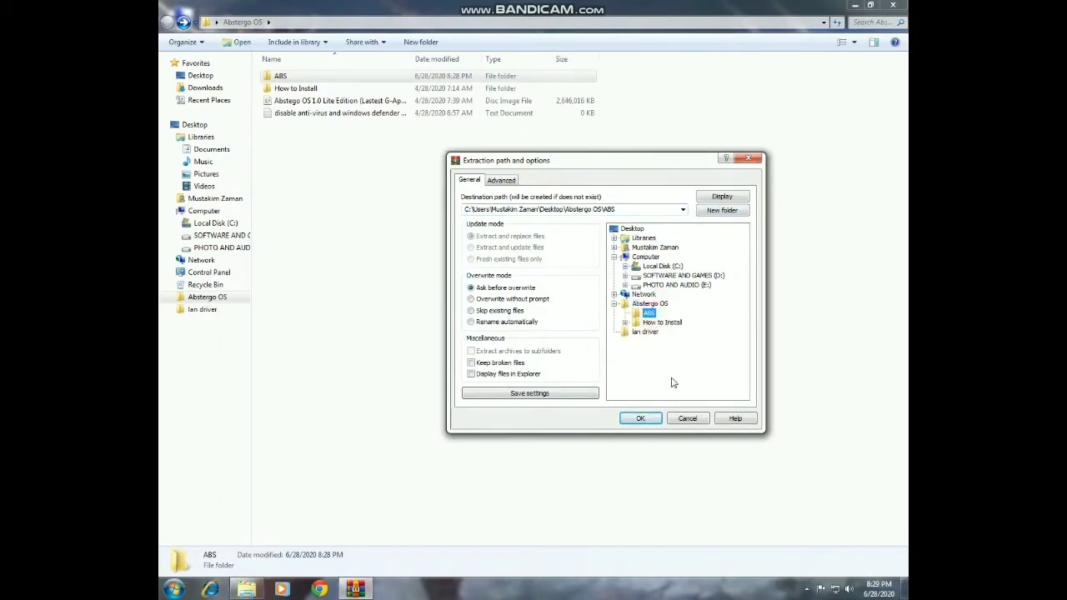
left_click(640, 417)
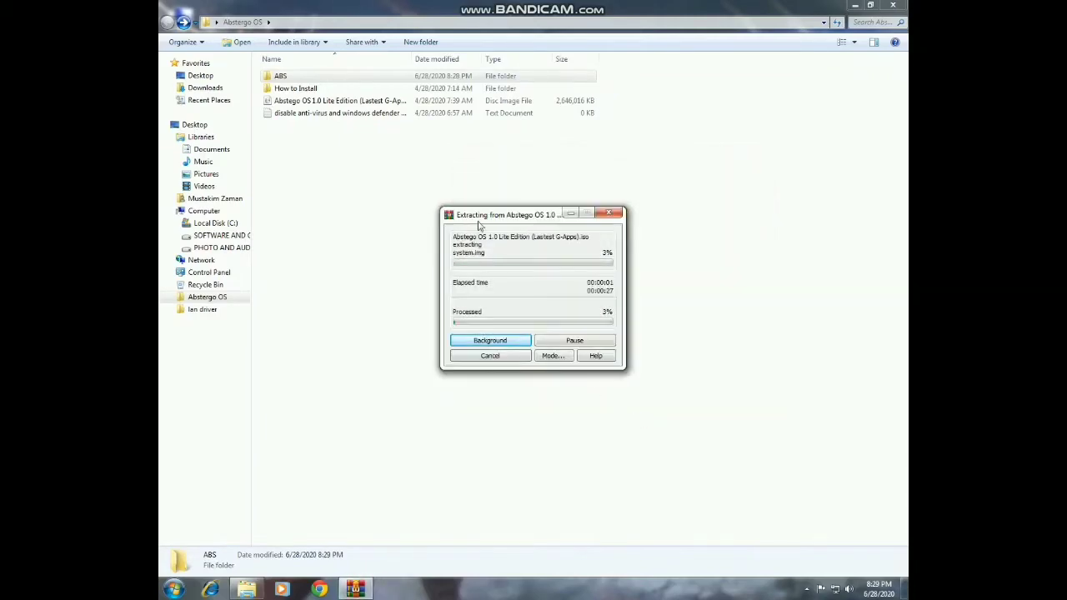
left_click_drag(740, 255, 883, 421)
left_click(870, 5)
left_click(833, 111)
left_click_drag(542, 215, 566, 211)
left_click_drag(836, 199, 688, 225)
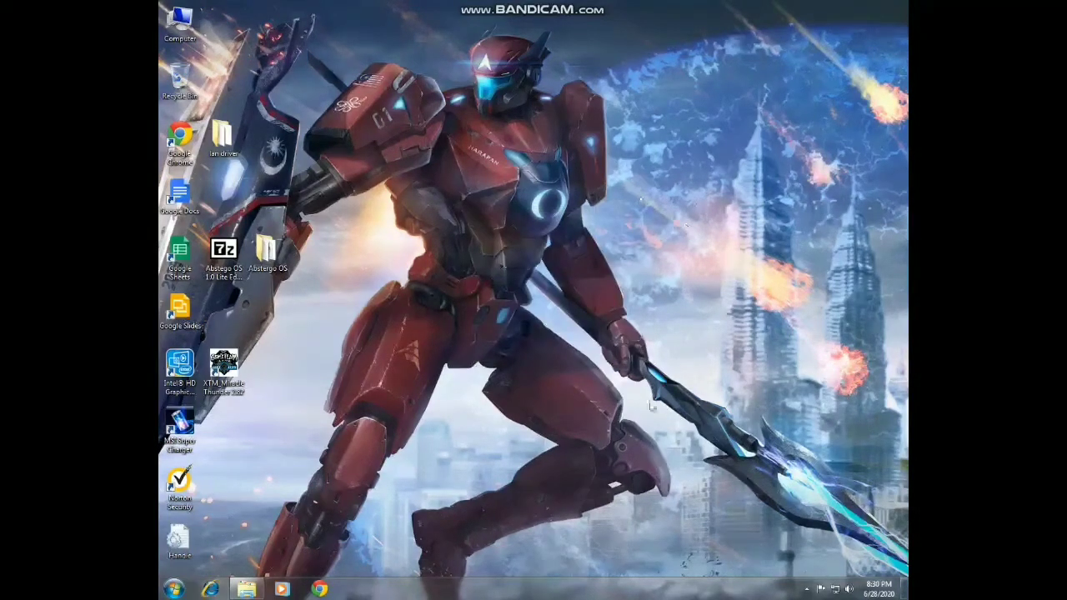
- Reopen the Abstergo OS folder and inspect the extracted files in the ABS folder
double_click(267, 254)
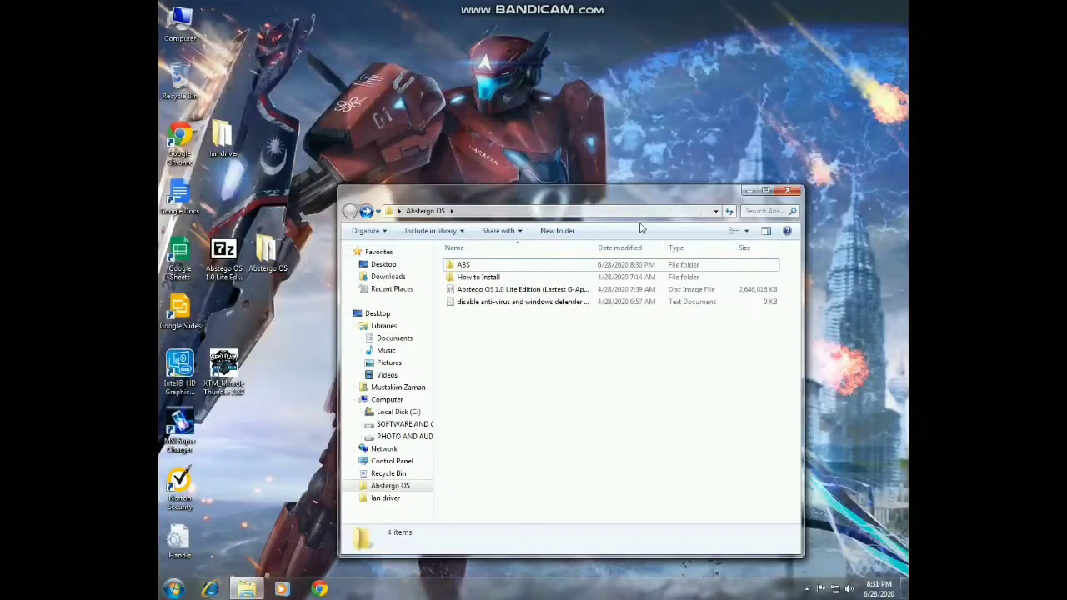
left_click(765, 190)
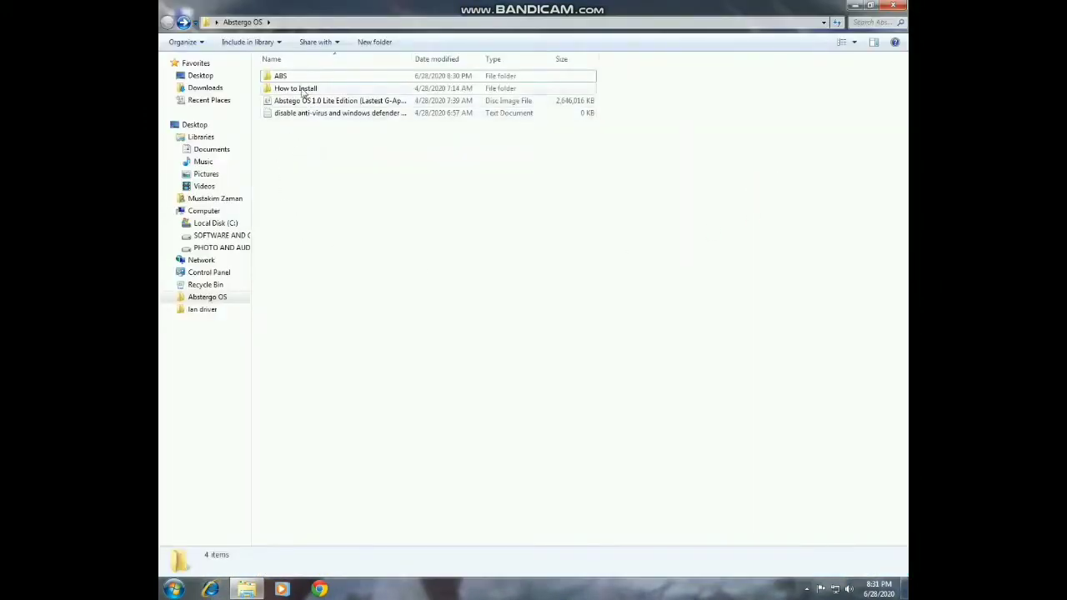
double_click(293, 76)
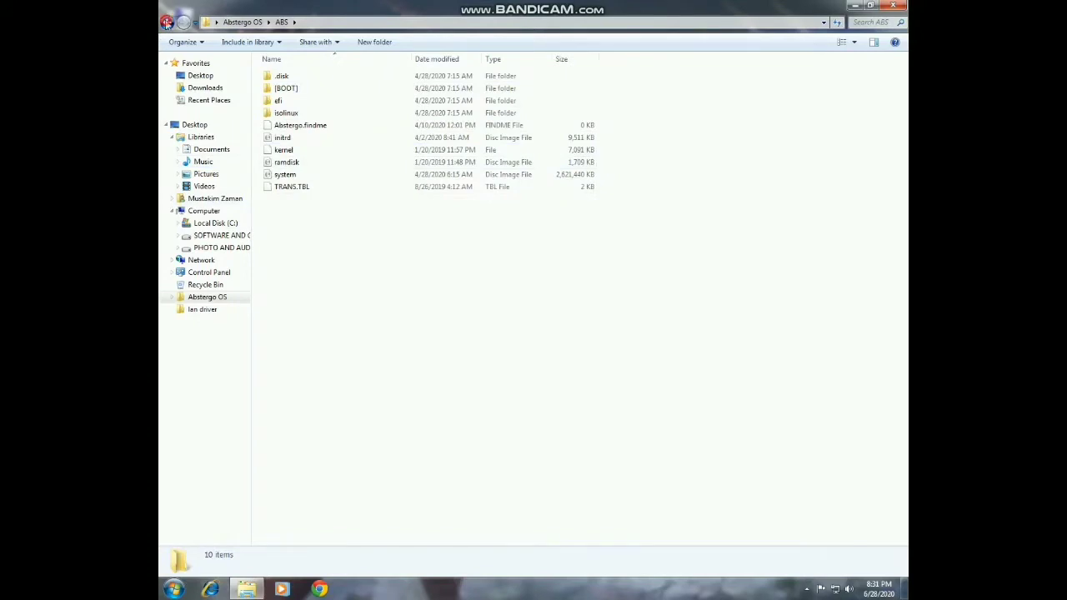
left_click(166, 22)
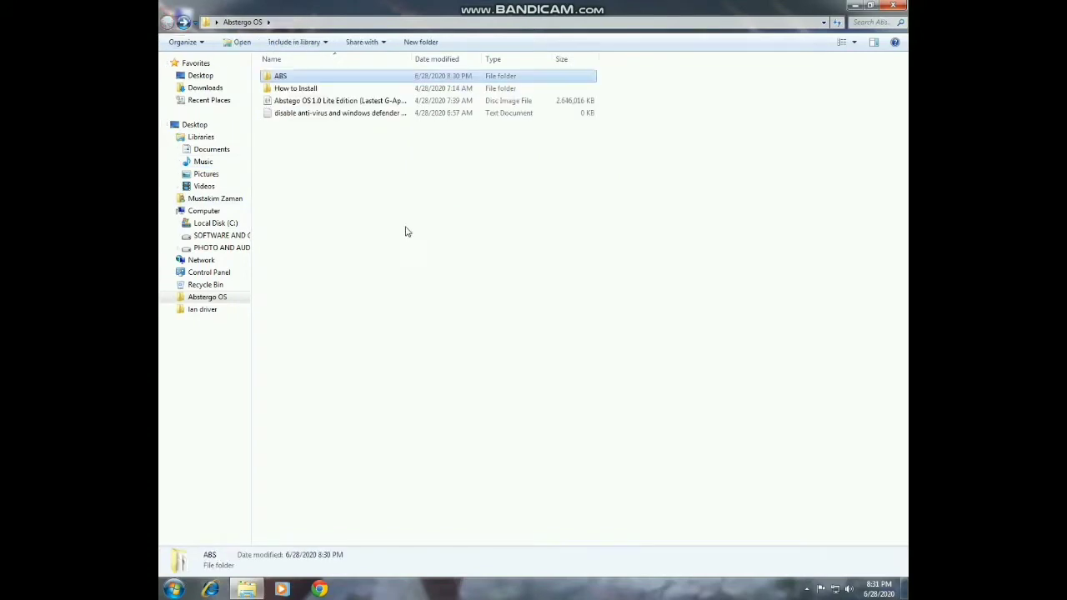
- Open the DiskGenius Professional 5.2.0.884 folder inside How to Install
double_click(302, 90)
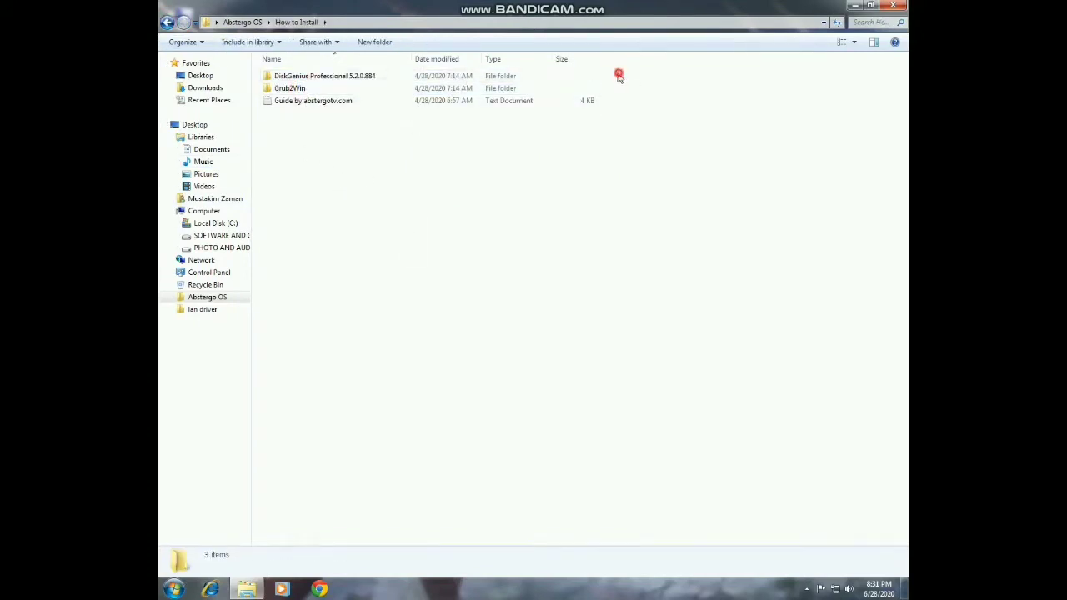
mouse_move(618, 76)
left_mouse_down()
mouse_move(540, 91)
mouse_move(574, 72)
mouse_move(557, 88)
mouse_move(633, 74)
left_mouse_up()
left_click(642, 96)
double_click(315, 79)
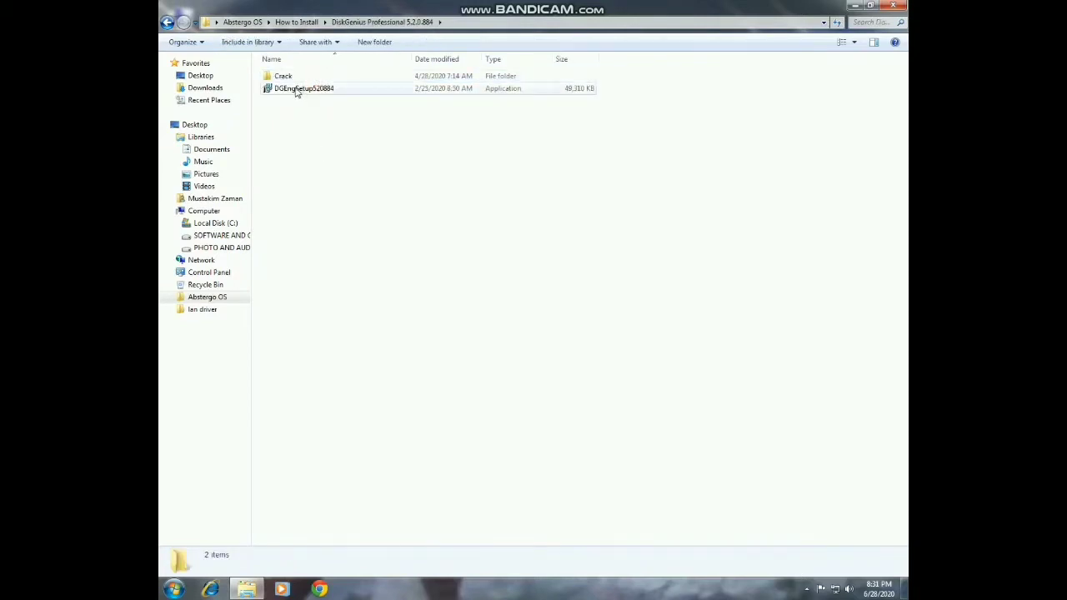
- Run the DGEngSetup520884 installer in English and accept its license agreement
left_click(300, 92)
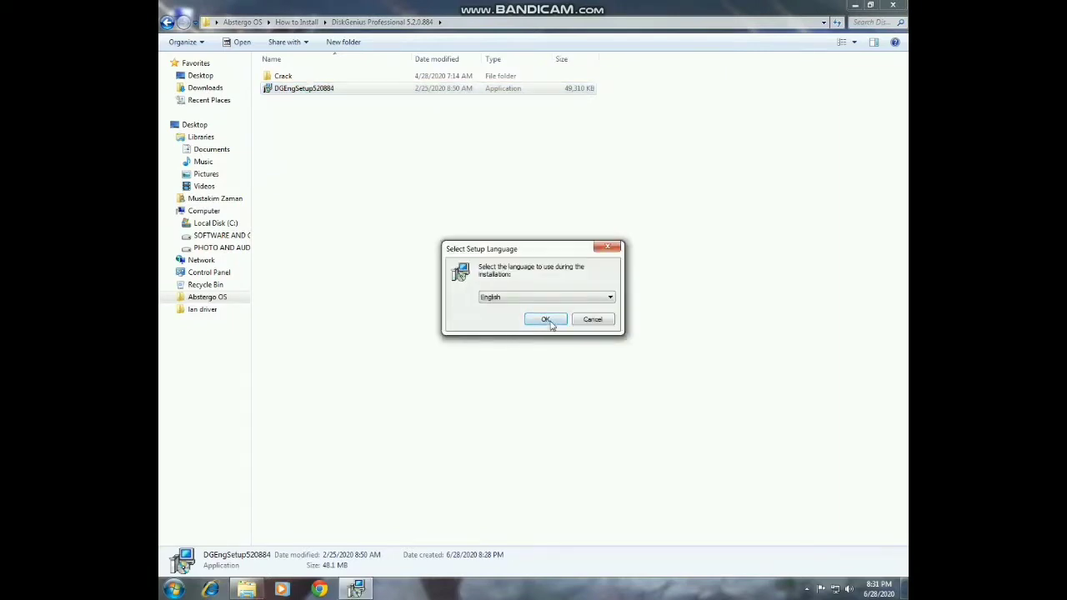
left_click(546, 320)
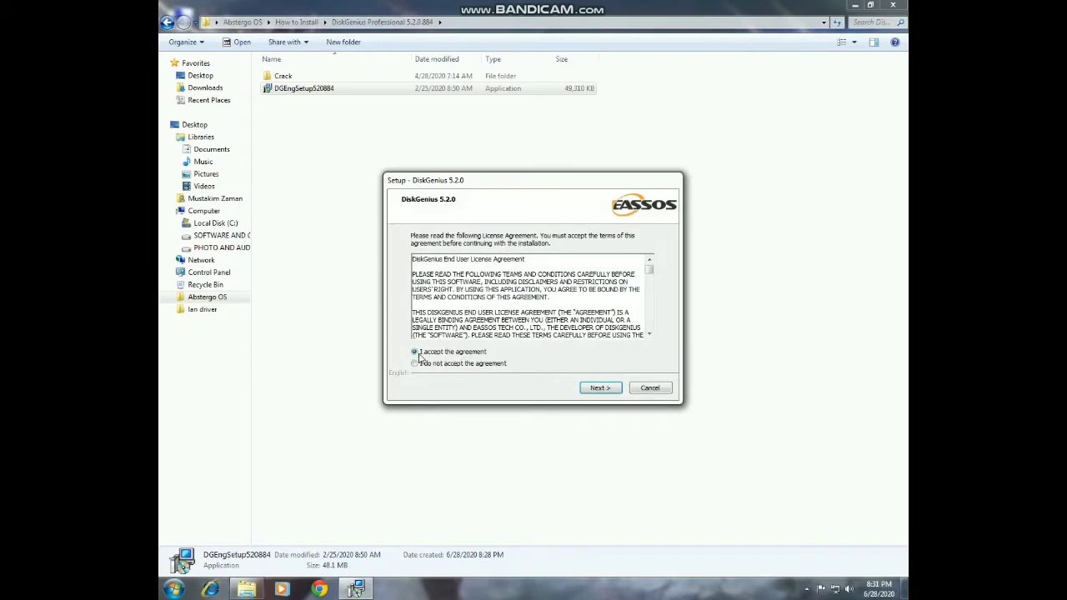
left_click(609, 390)
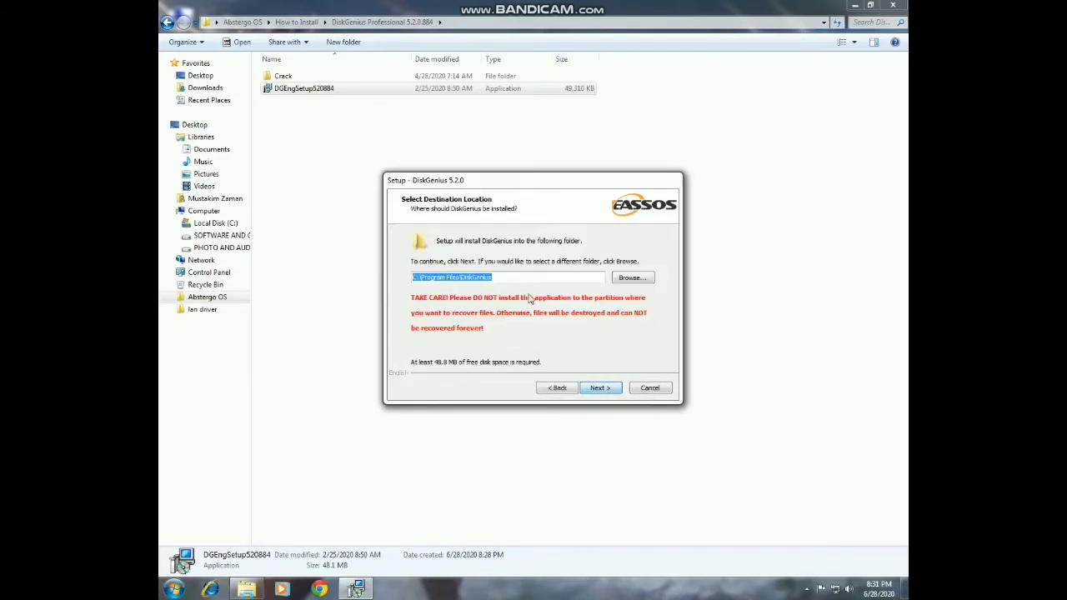
- Install DiskGenius to D:\DiskGenius and finish the setup with Launch DiskGenius and Open Website unchecked
left_click(642, 281)
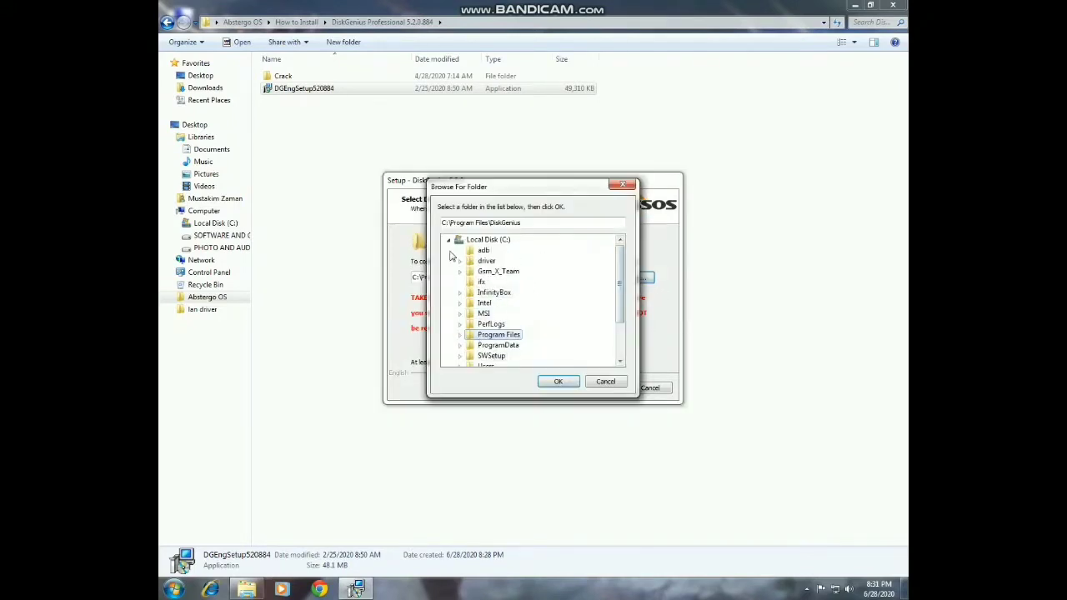
left_click(448, 240)
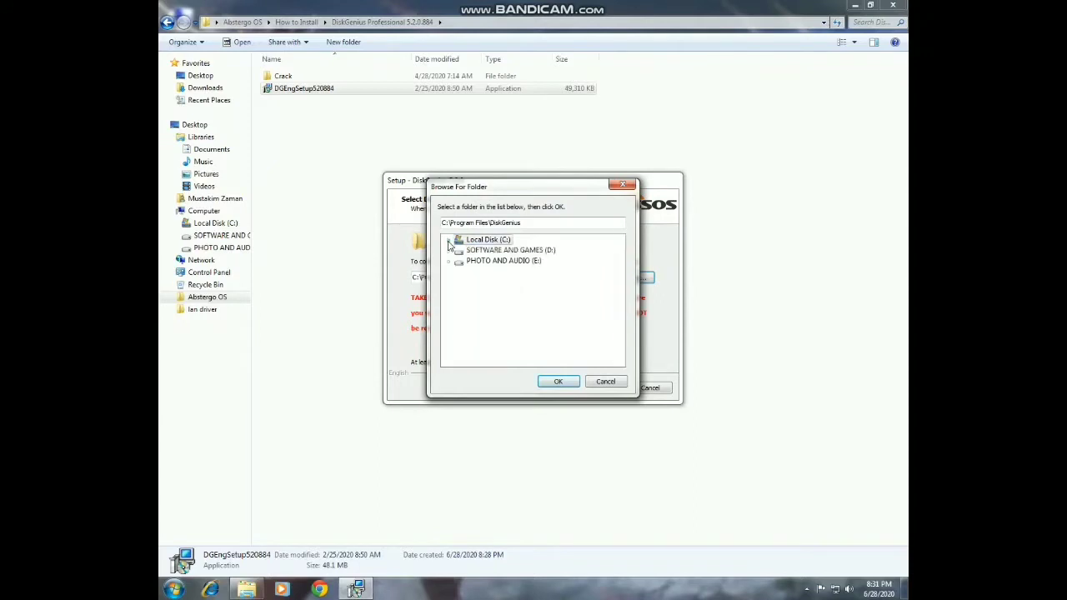
left_click(497, 251)
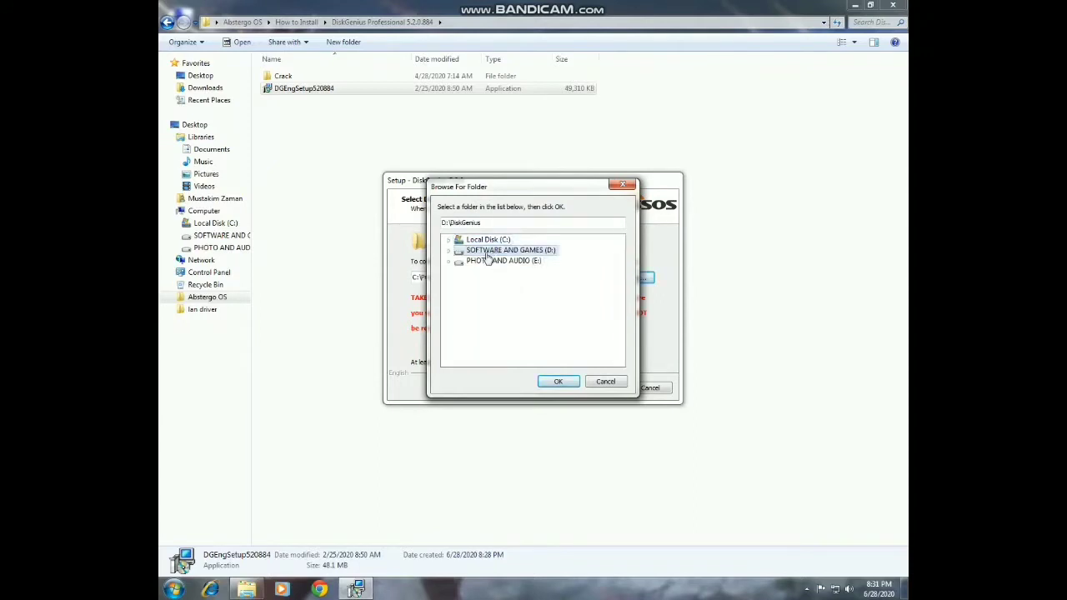
left_click(557, 382)
left_click(599, 389)
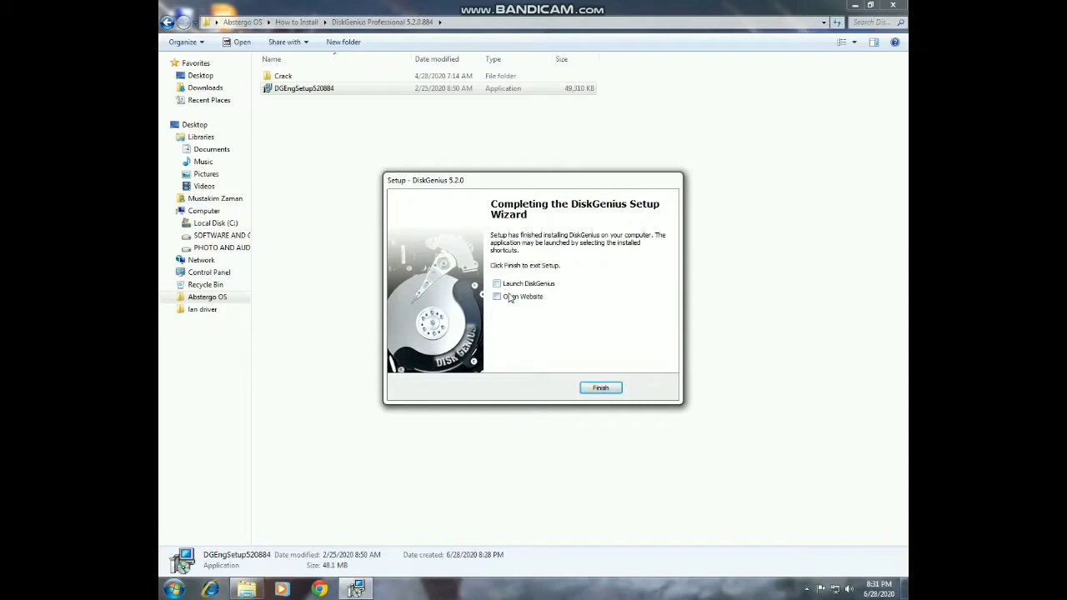
left_click(601, 389)
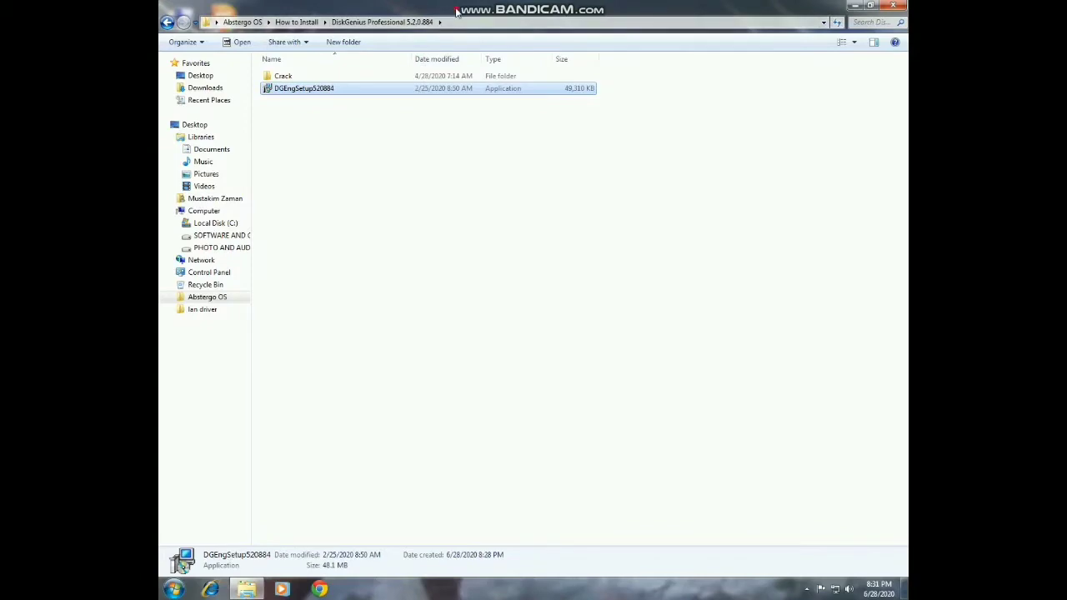
- Open the Crack folder of the DiskGenius package and fit its window to one half of the screen
double_click(457, 10)
double_click(398, 110)
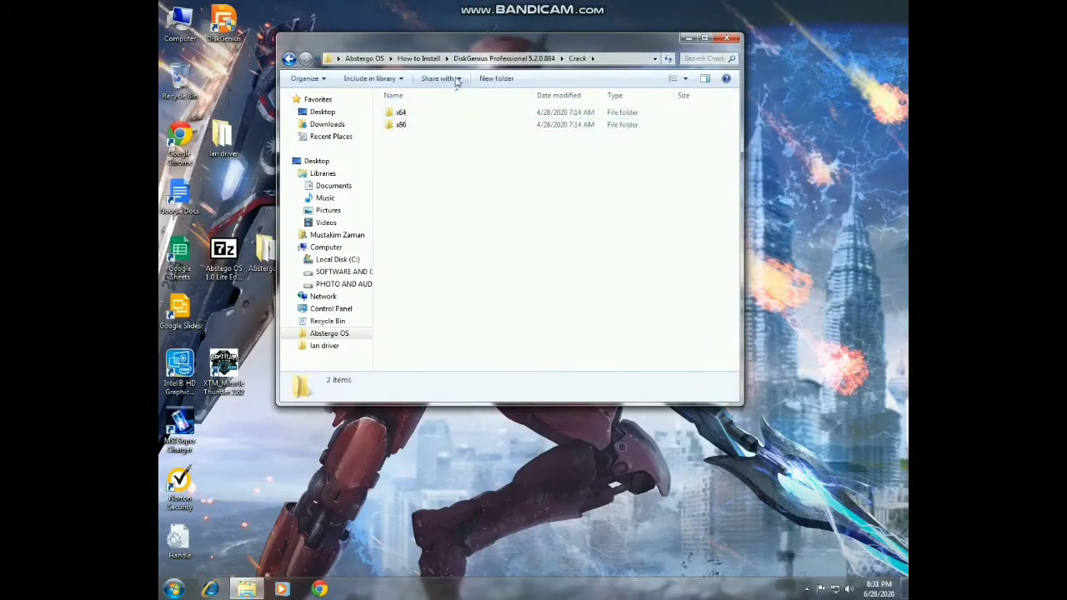
left_click_drag(416, 40, 907, 55)
- Check in the computer's system properties whether Windows is 32-bit or 64-bit, and close the System window
double_click(181, 42)
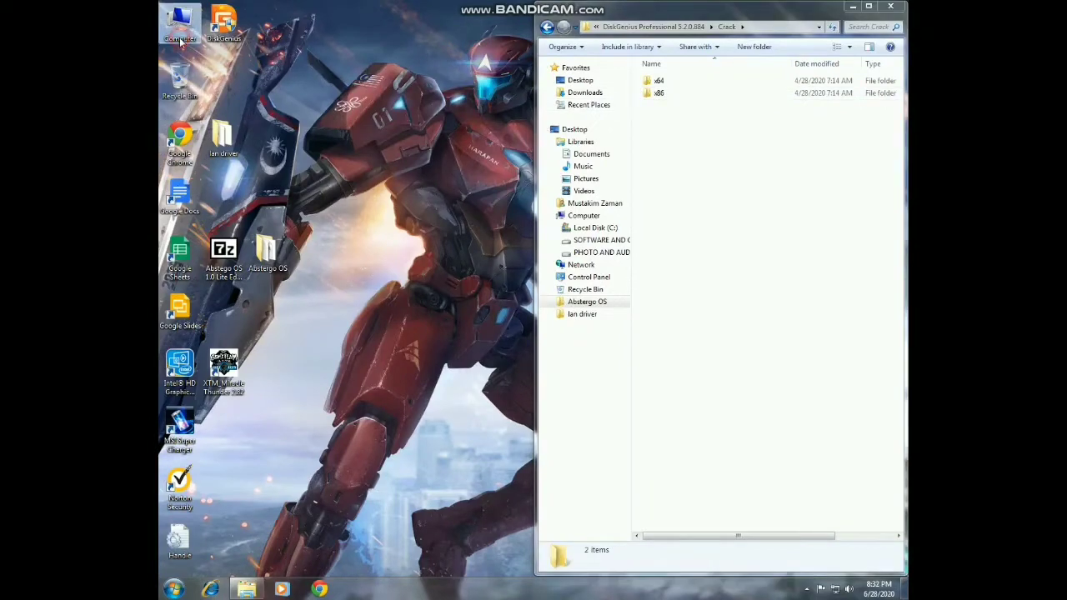
right_click(187, 31)
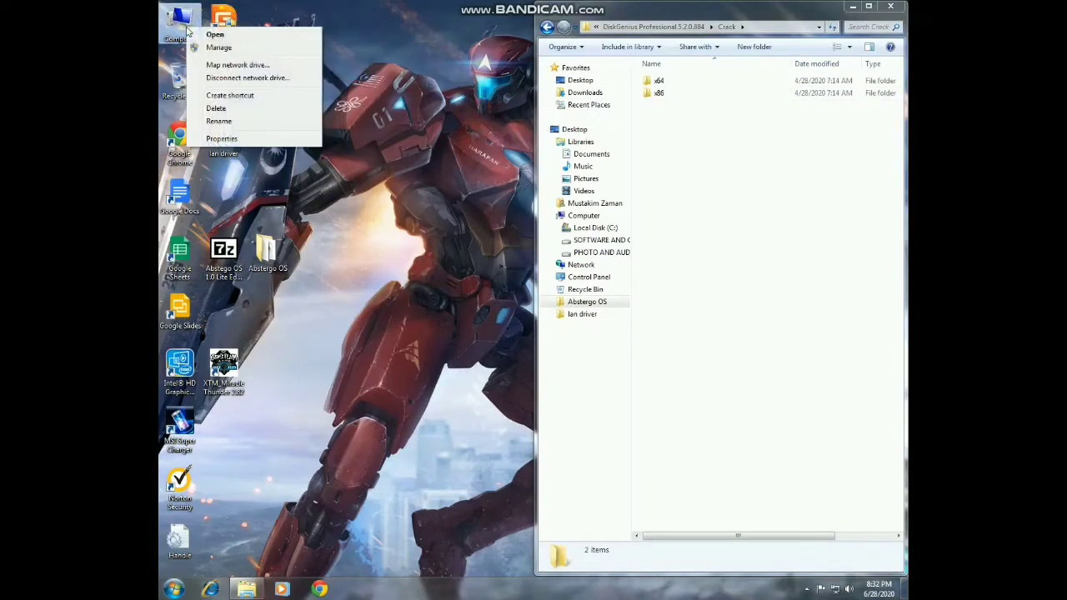
left_click(221, 139)
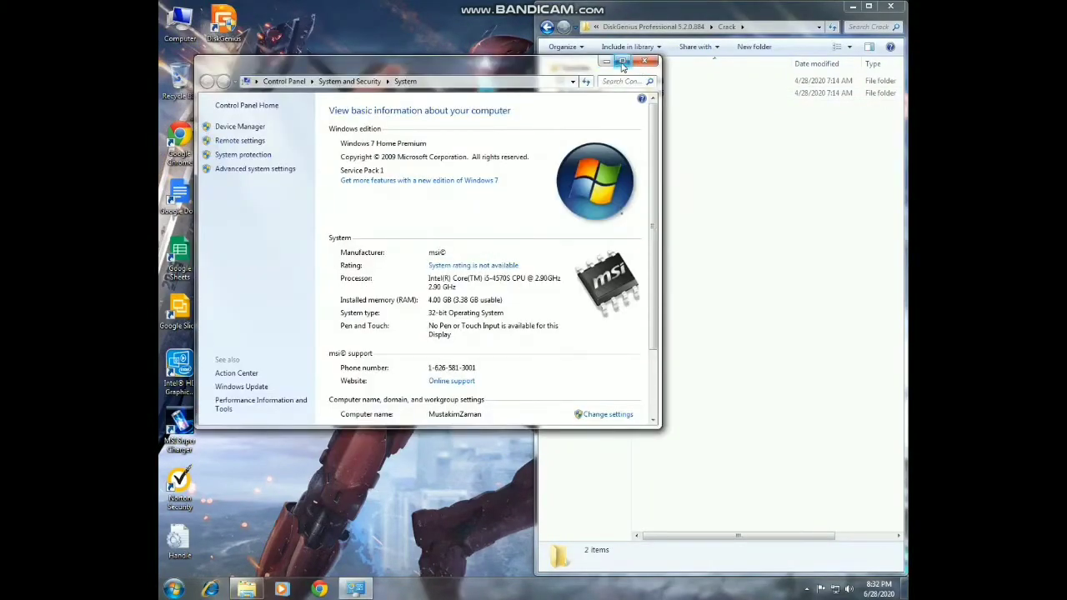
left_click(621, 61)
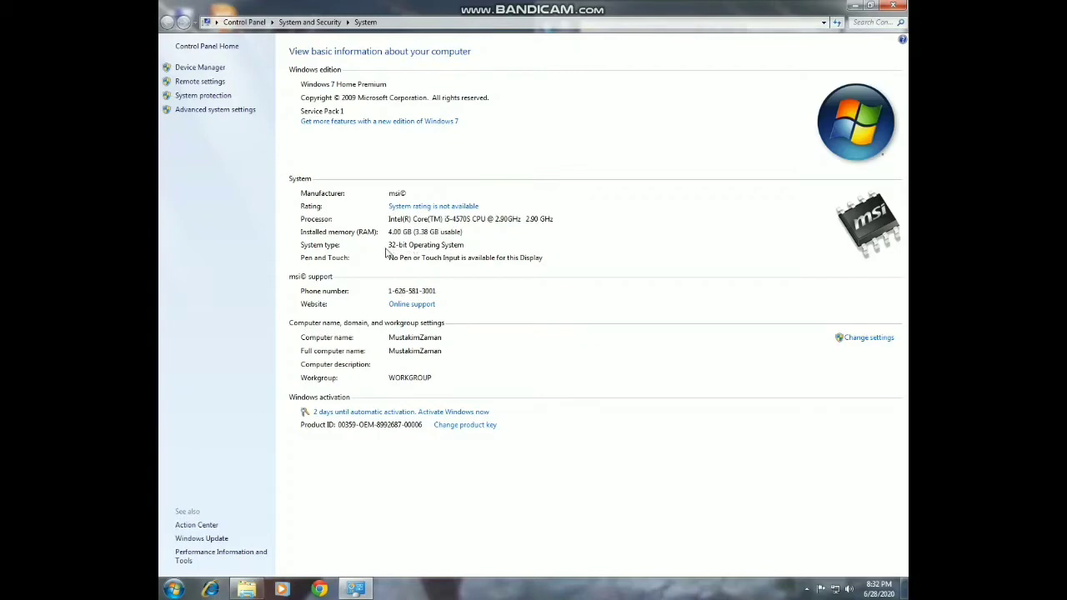
left_click(869, 5)
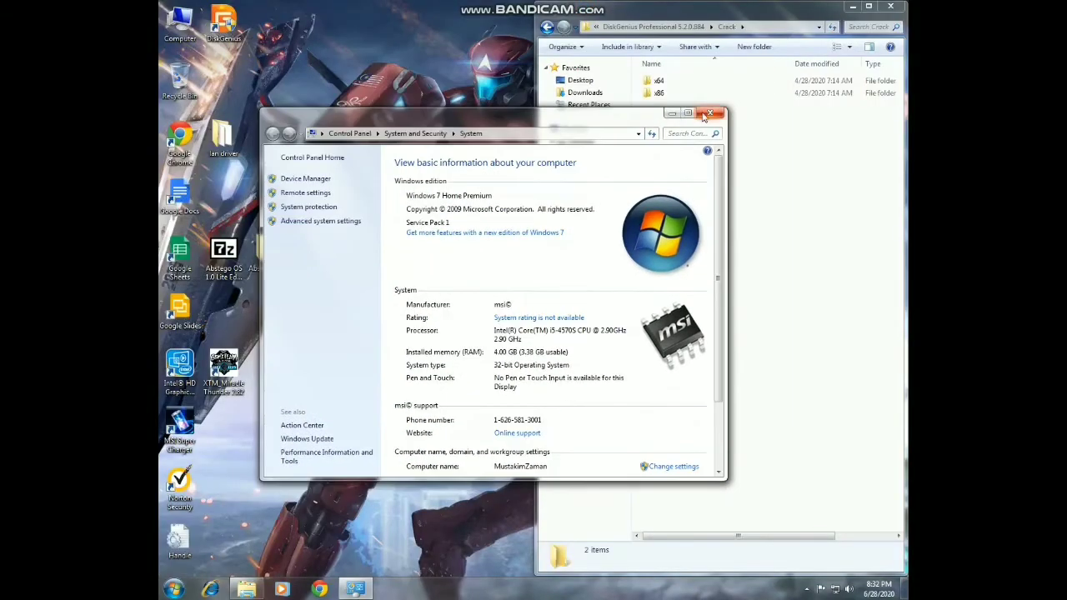
left_click(711, 116)
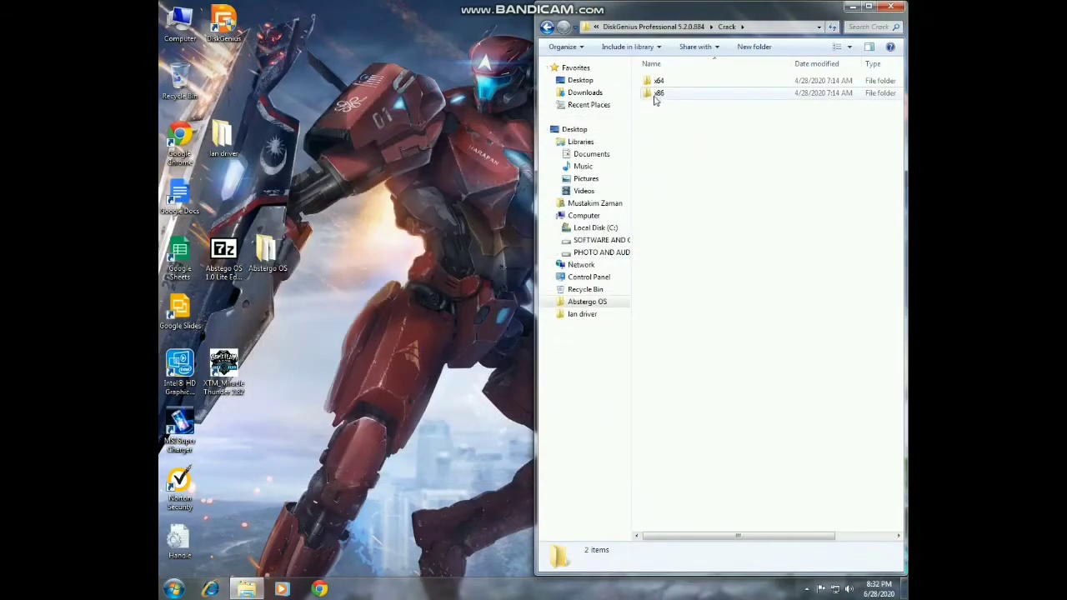
- Open the x86 folder and place the DiskGenius shortcut's file location, D:\DiskGenius, beside it
double_click(664, 94)
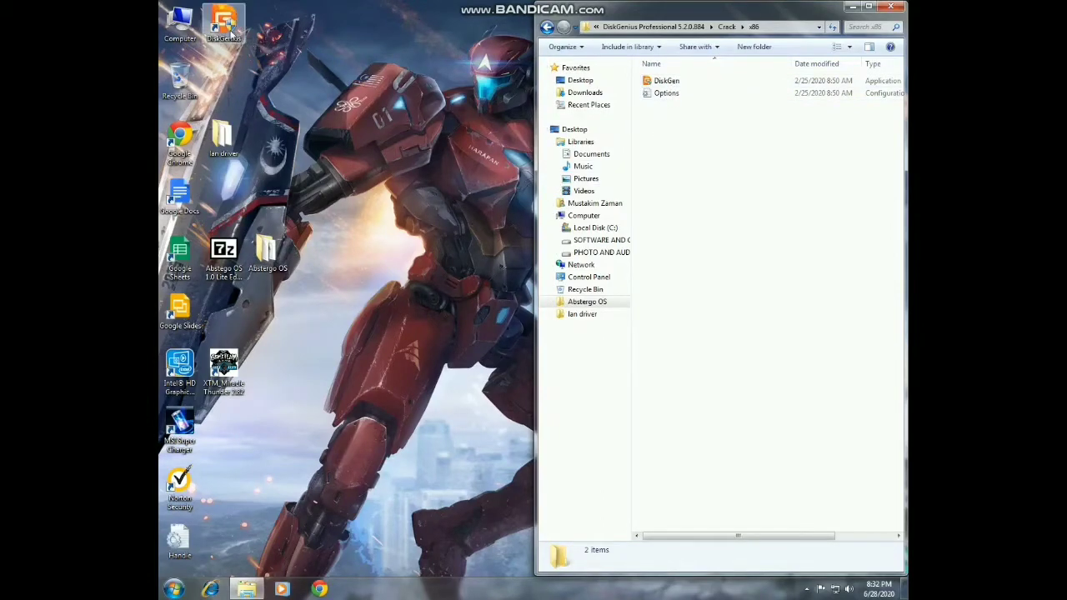
left_click_drag(223, 25, 331, 218)
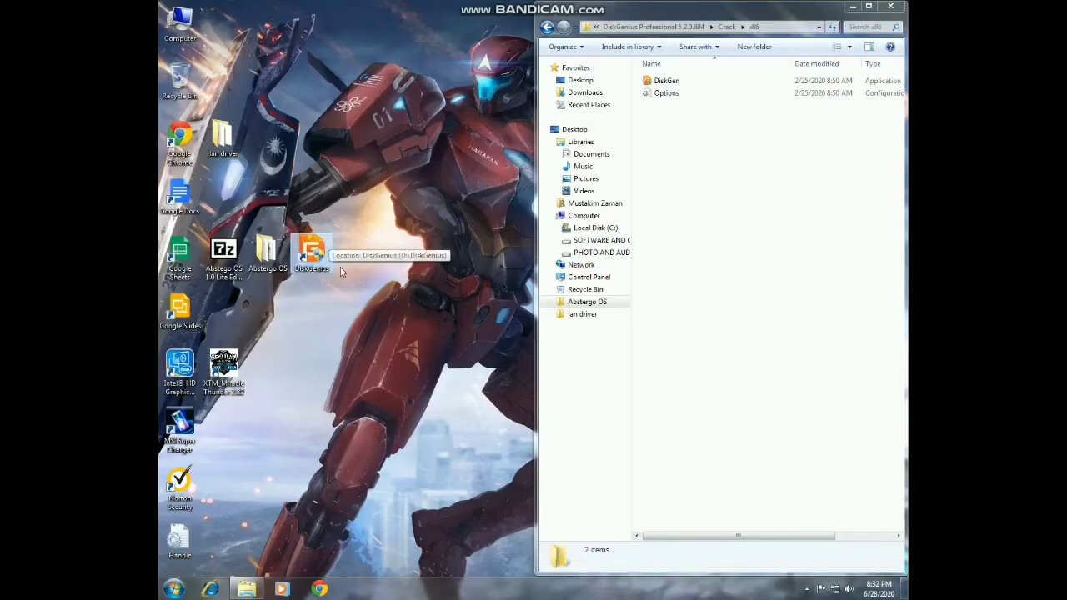
right_click(315, 257)
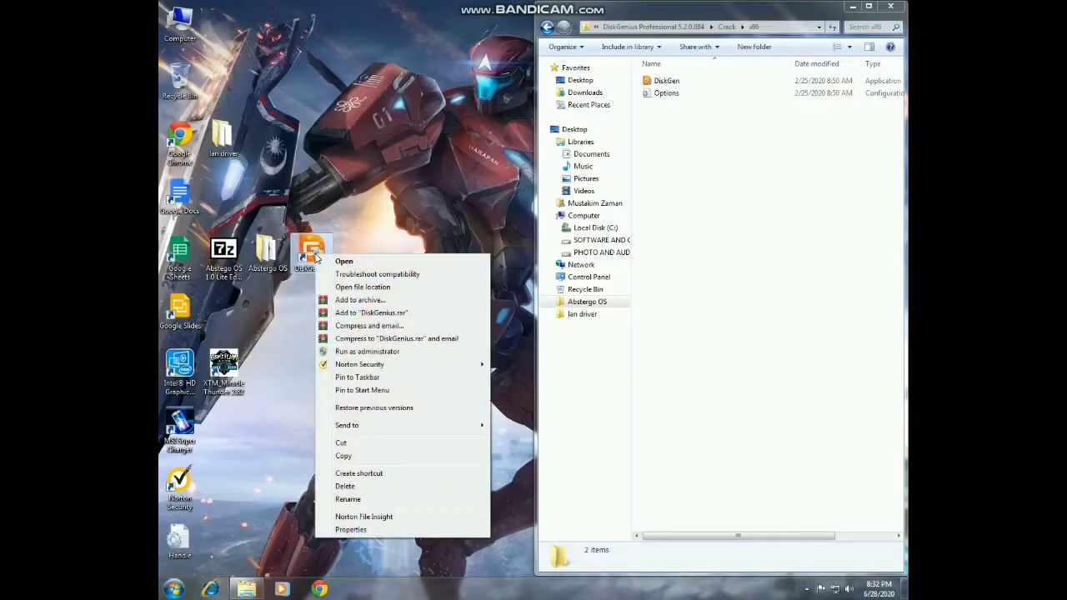
left_click(357, 289)
left_click_drag(447, 62, 161, 60)
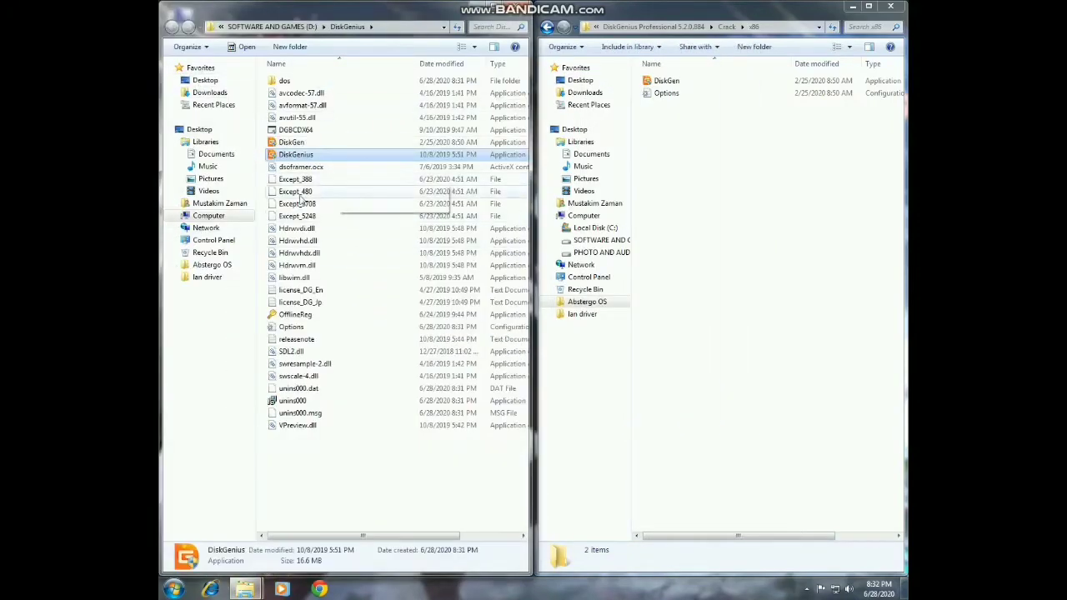
- Copy DiskGen and Options from the x86 folder into D:\DiskGenius, replacing the existing files for all conflicts
left_click_drag(704, 176, 675, 90)
right_click(673, 89)
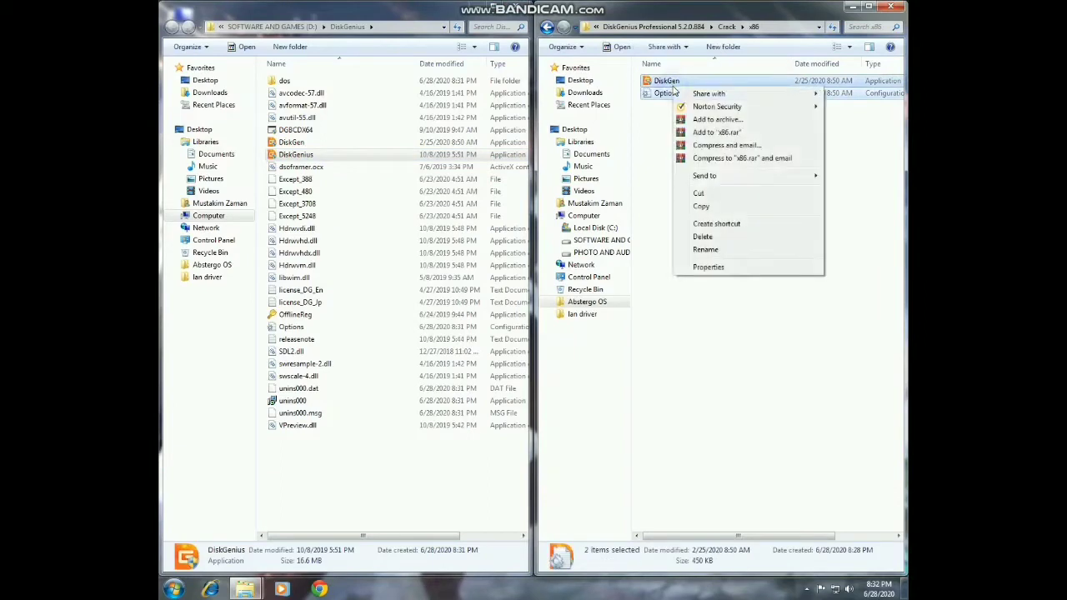
left_click(700, 205)
right_click(338, 467)
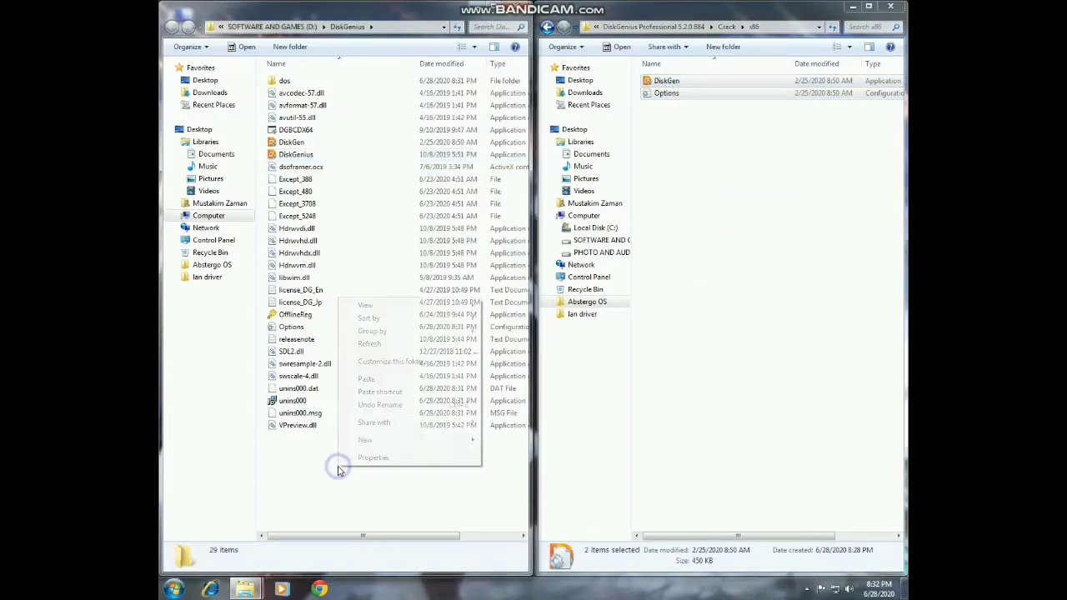
left_click(368, 379)
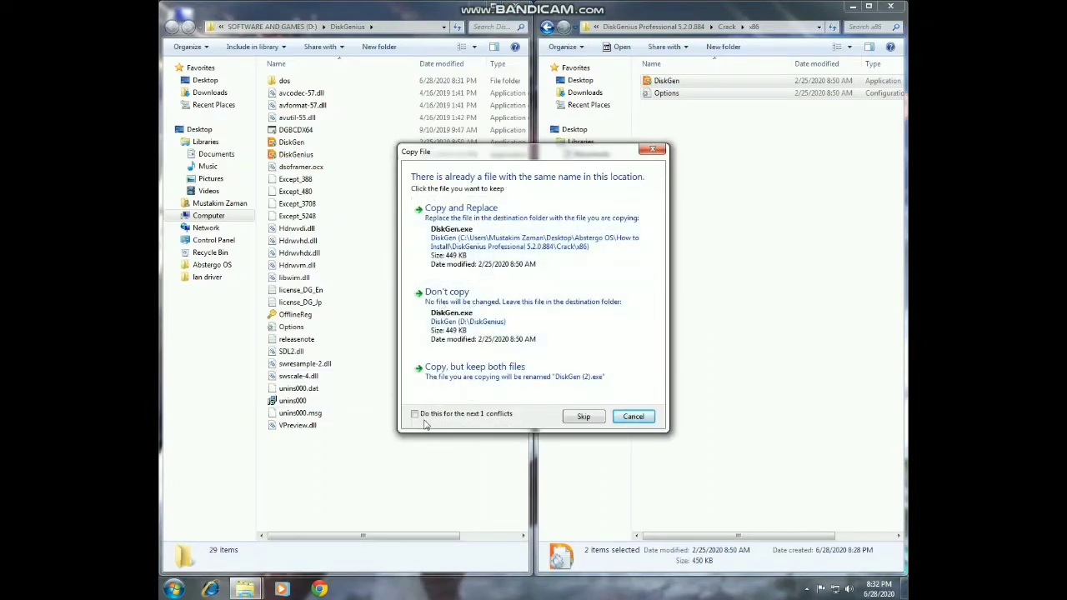
left_click(417, 414)
left_click(463, 223)
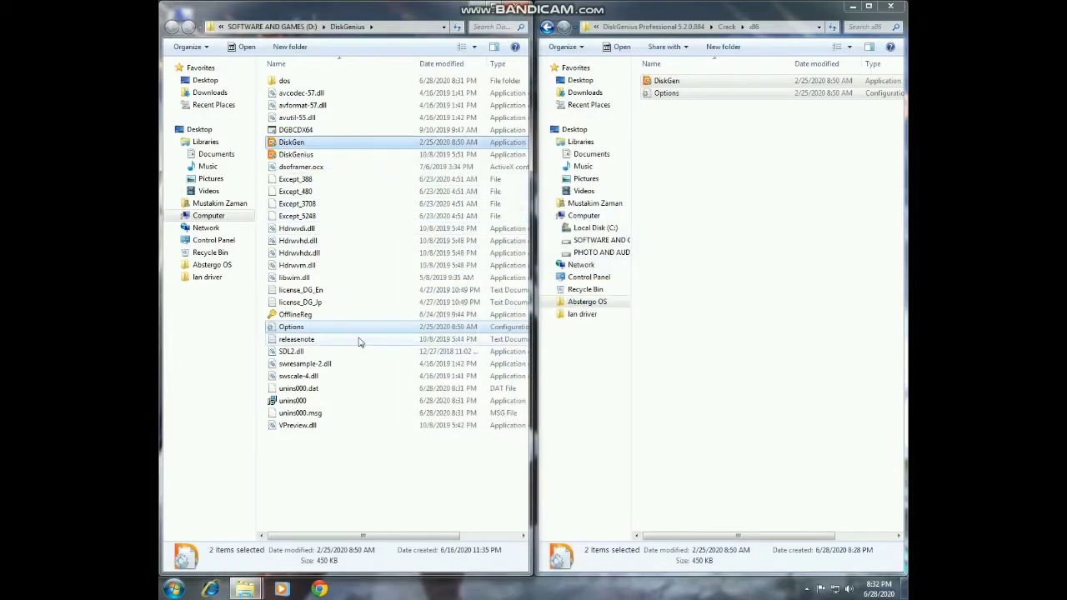
- Close the x86 folder window, run DiskGen from the D:\DiskGenius folder, and return to the desktop
left_click_drag(846, 6, 842, 129)
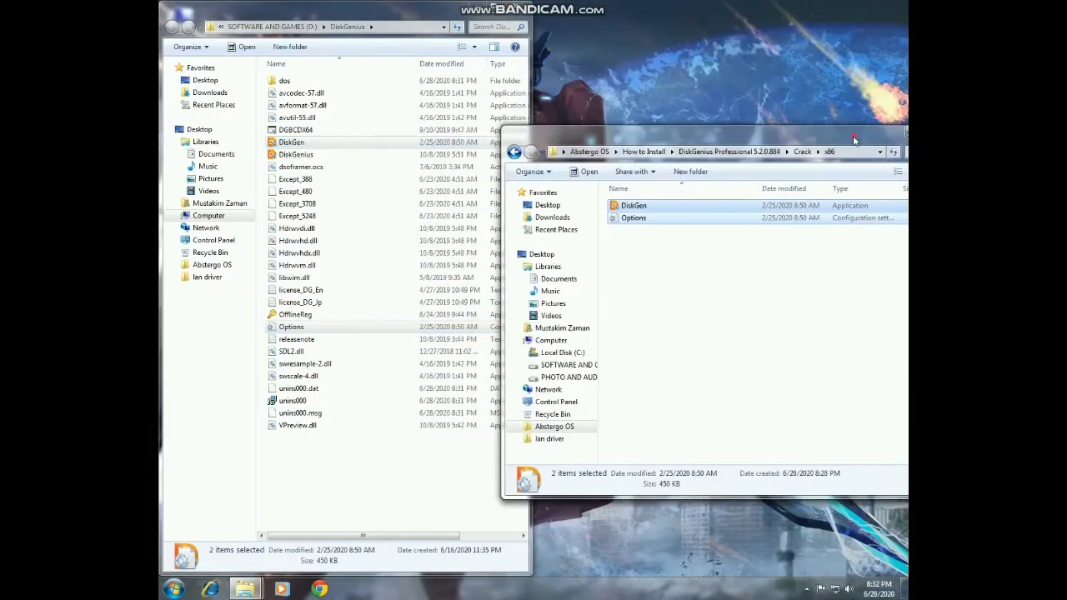
left_click(815, 134)
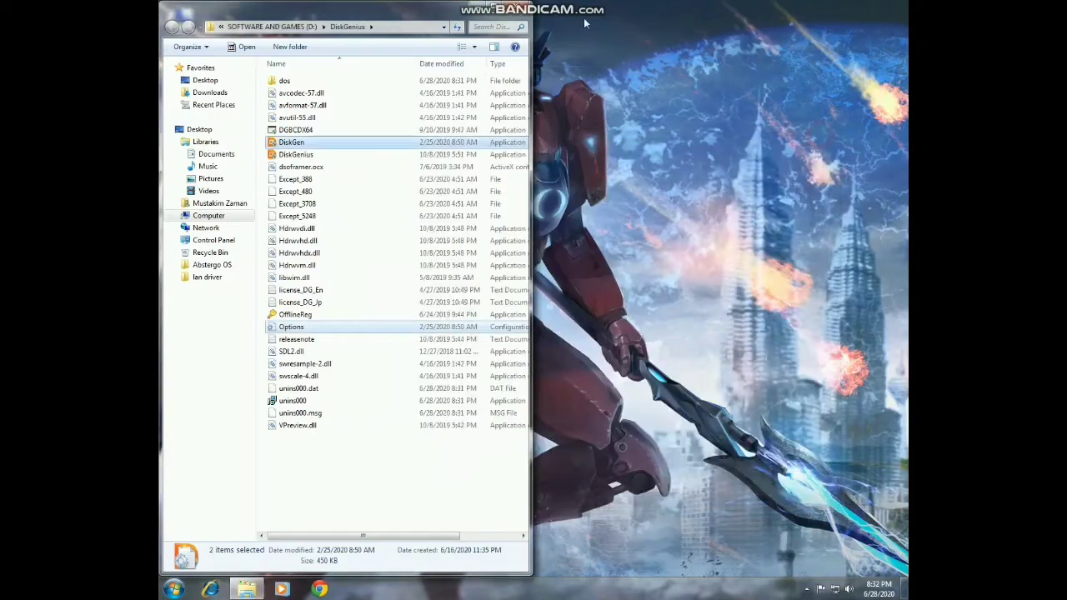
left_click(493, 6)
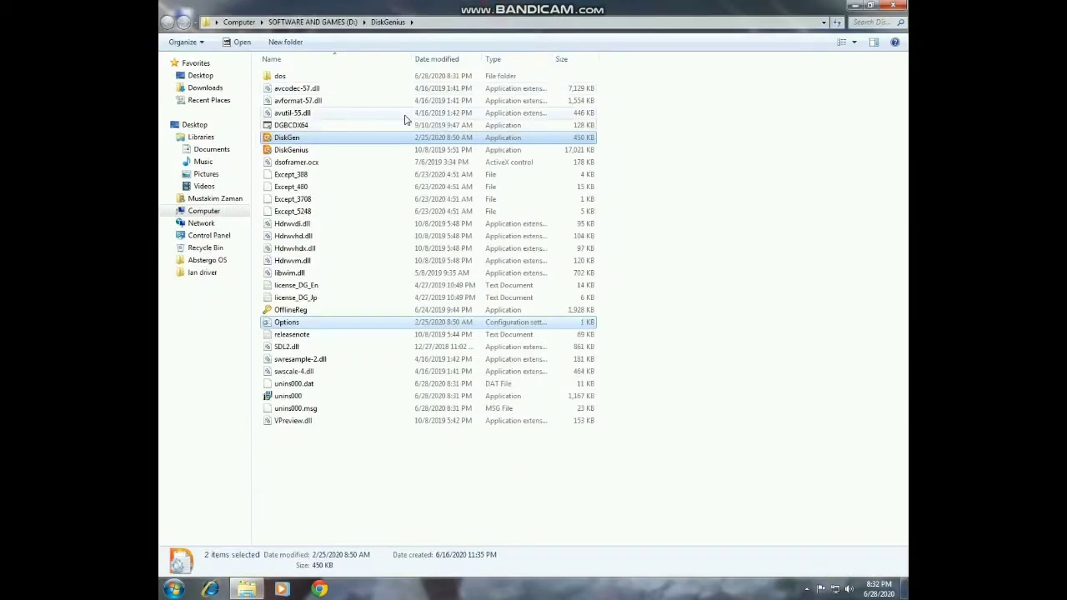
double_click(297, 140)
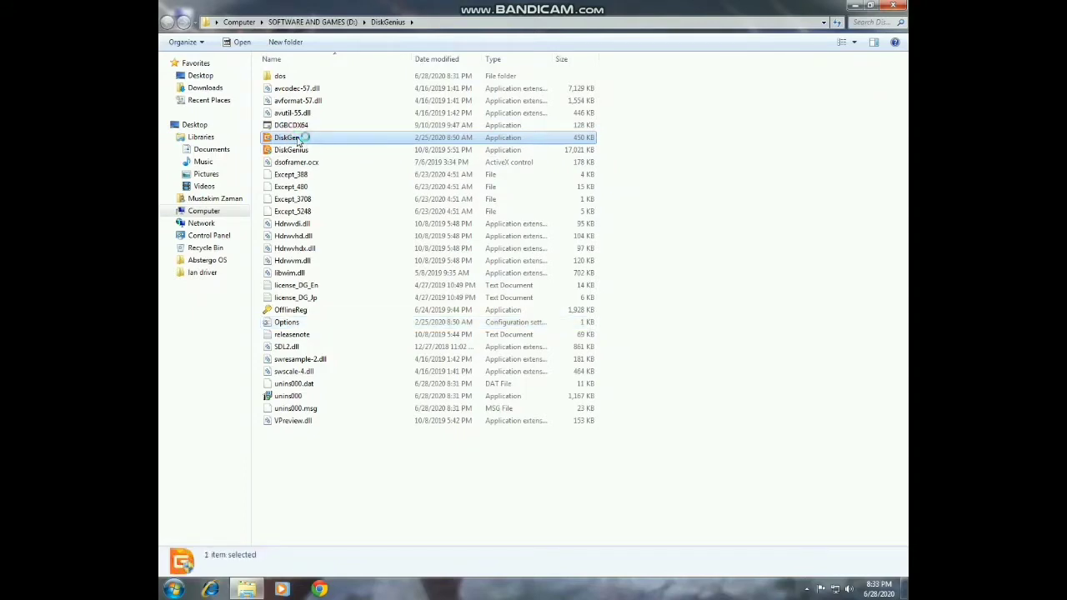
double_click(799, 10)
left_click(829, 113)
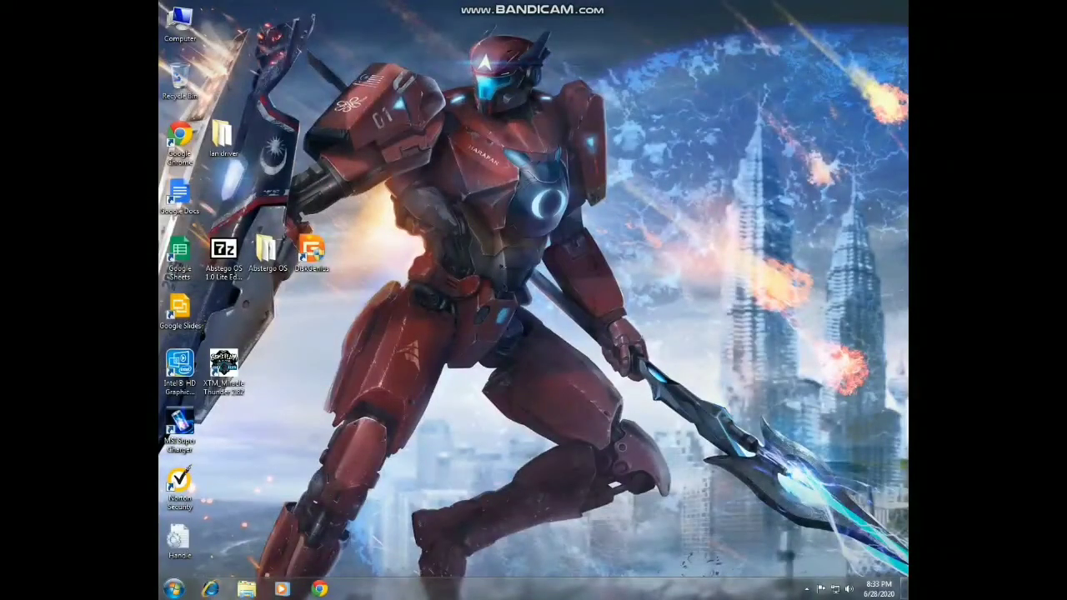
- Launch DiskGenius and set up a new primary partition in the 31.8 GB free space with the Ext4 (Linux Data) file system
double_click(311, 251)
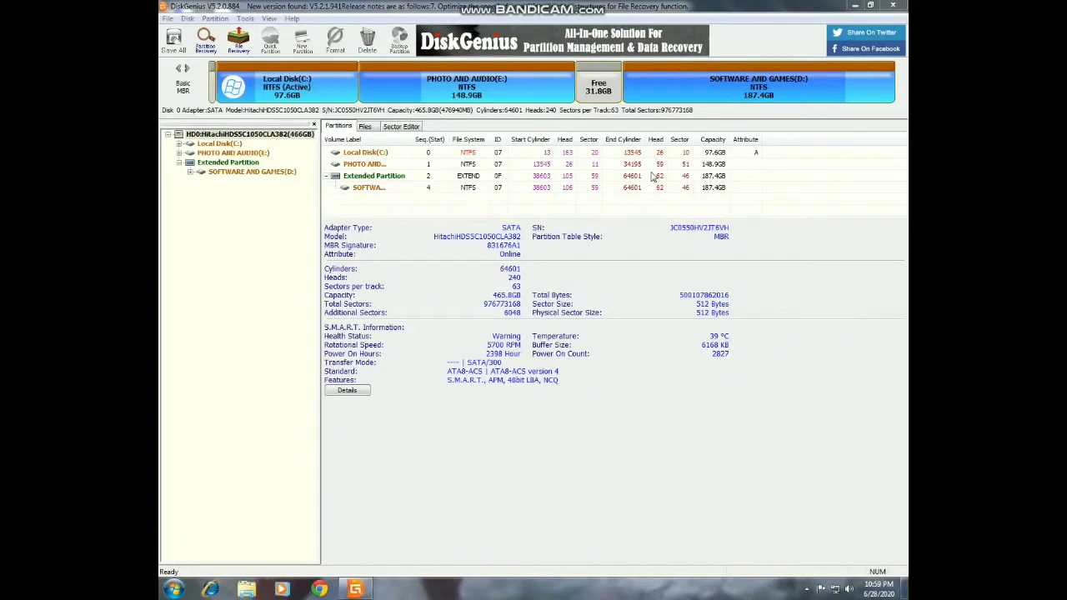
left_click(613, 88)
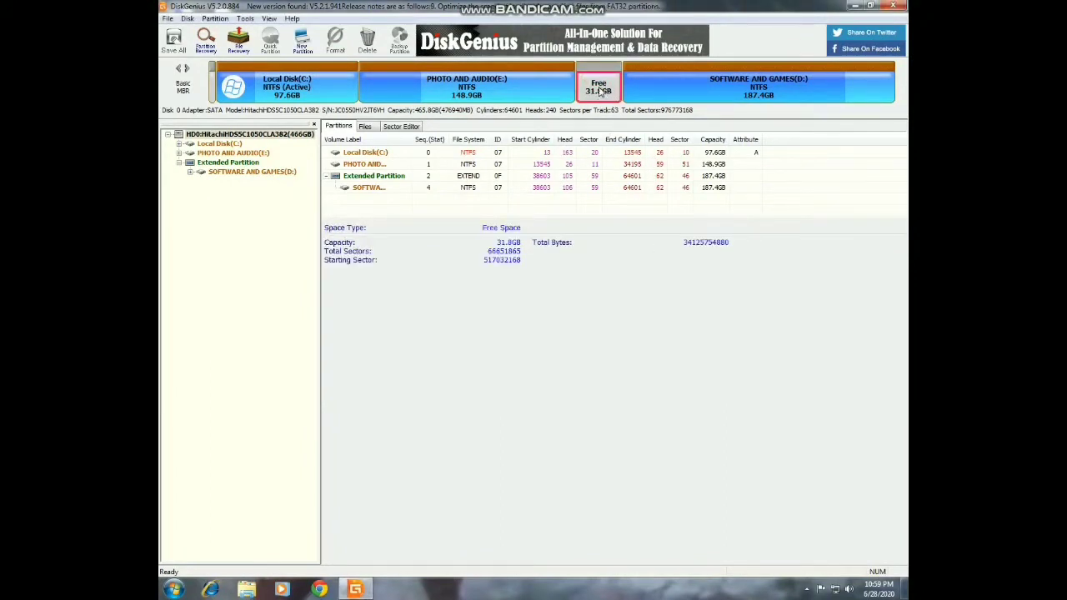
right_click(598, 94)
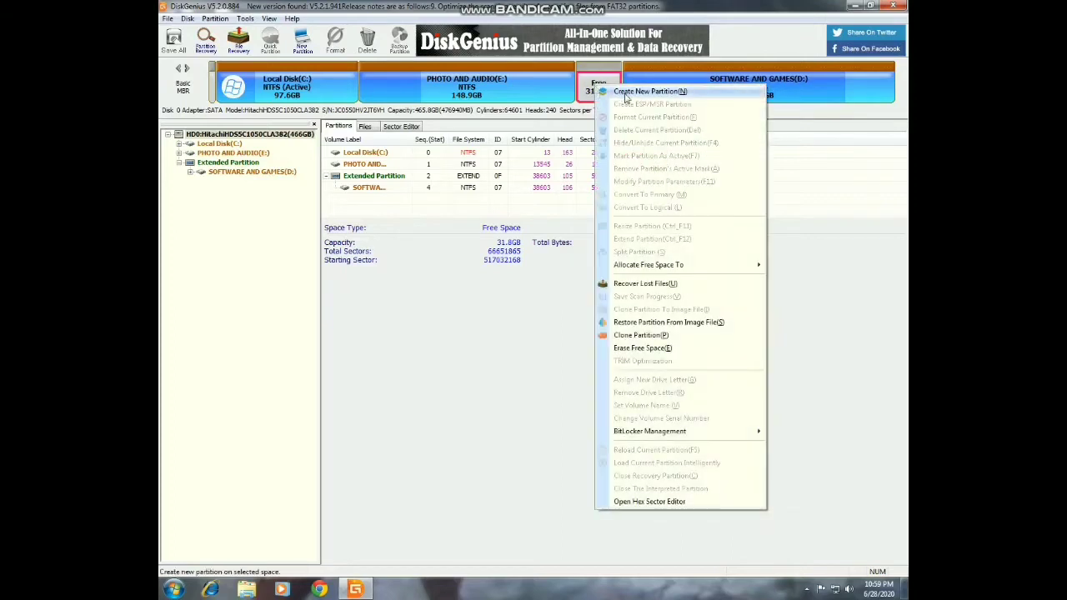
left_click(634, 93)
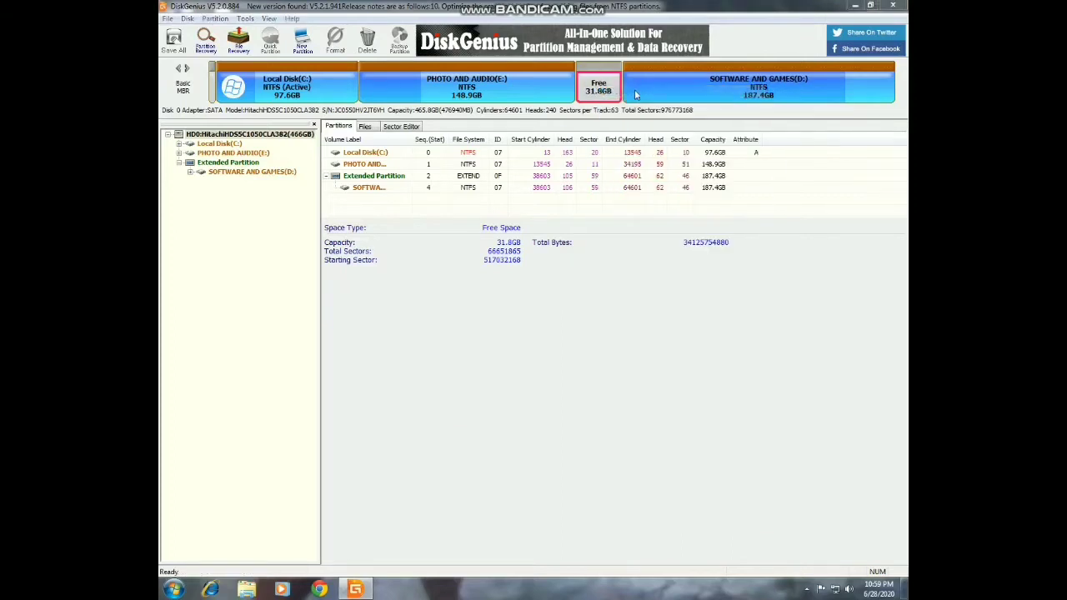
left_click_drag(543, 160, 549, 157)
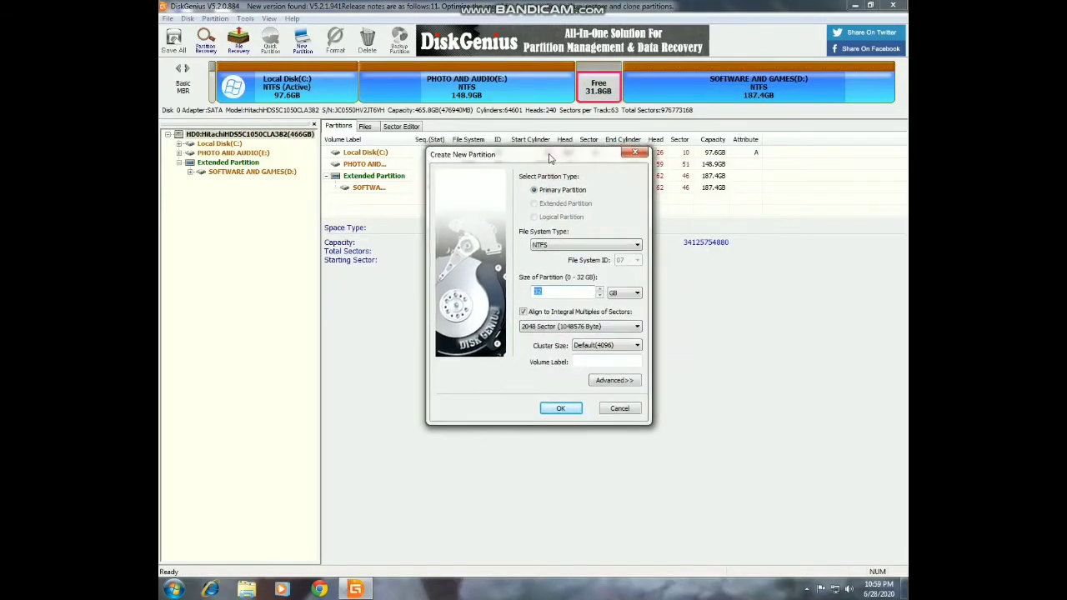
left_click(637, 246)
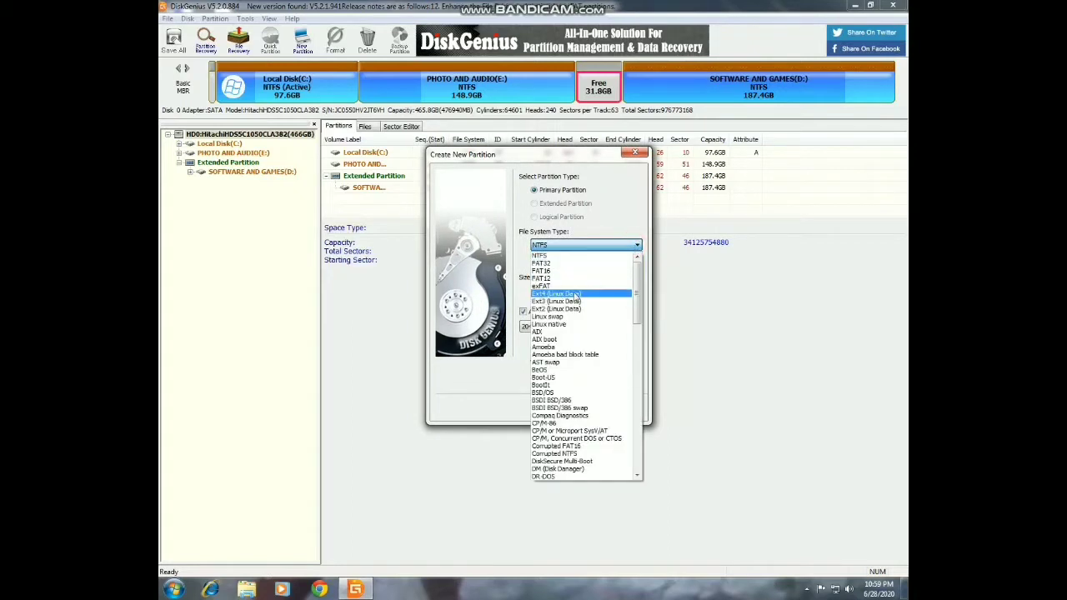
left_click(557, 296)
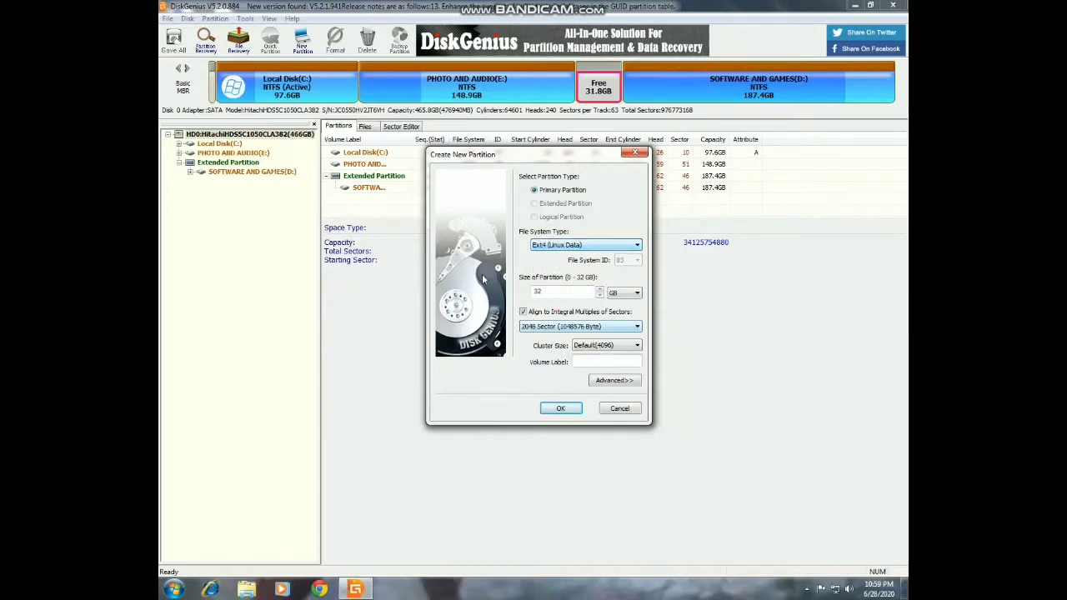
- Give the new partition the volume label Abstergo OS Lite and create it
type("Ab")
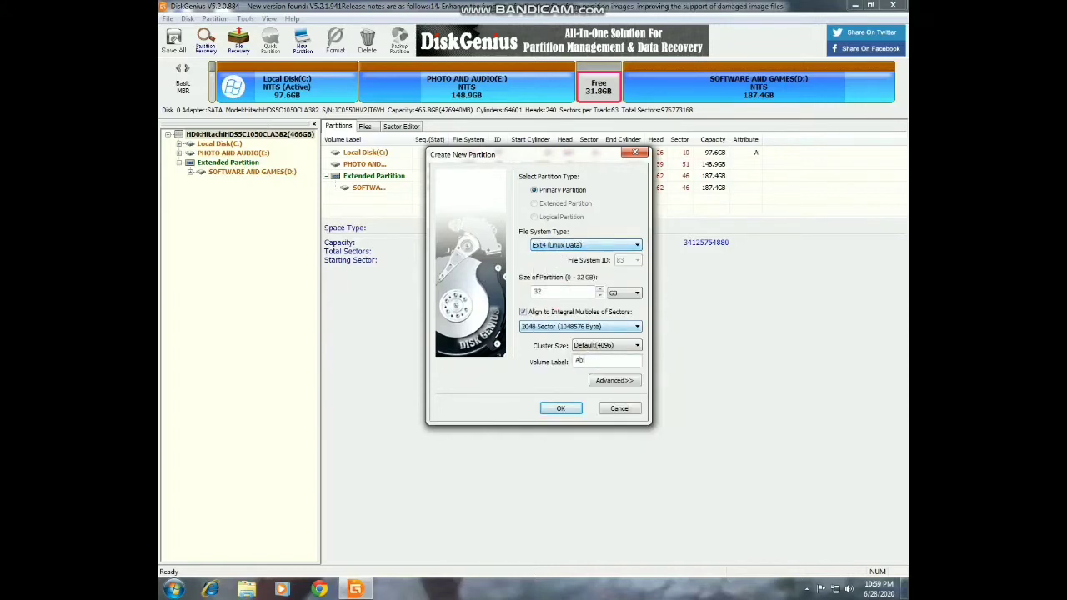
type("stergo OS Lite")
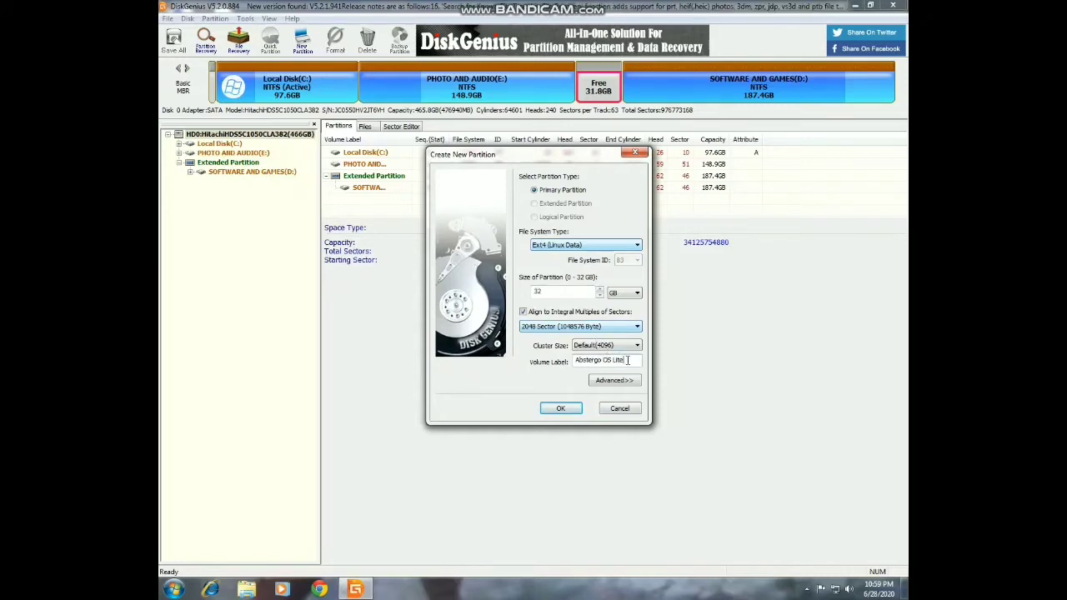
left_click_drag(627, 360, 563, 361)
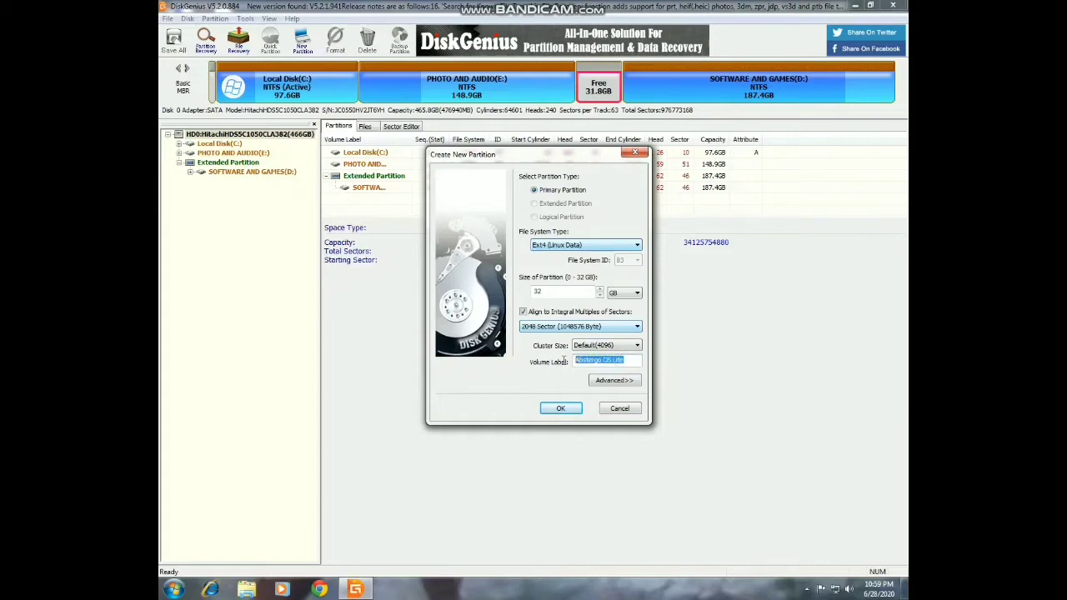
left_click(637, 360)
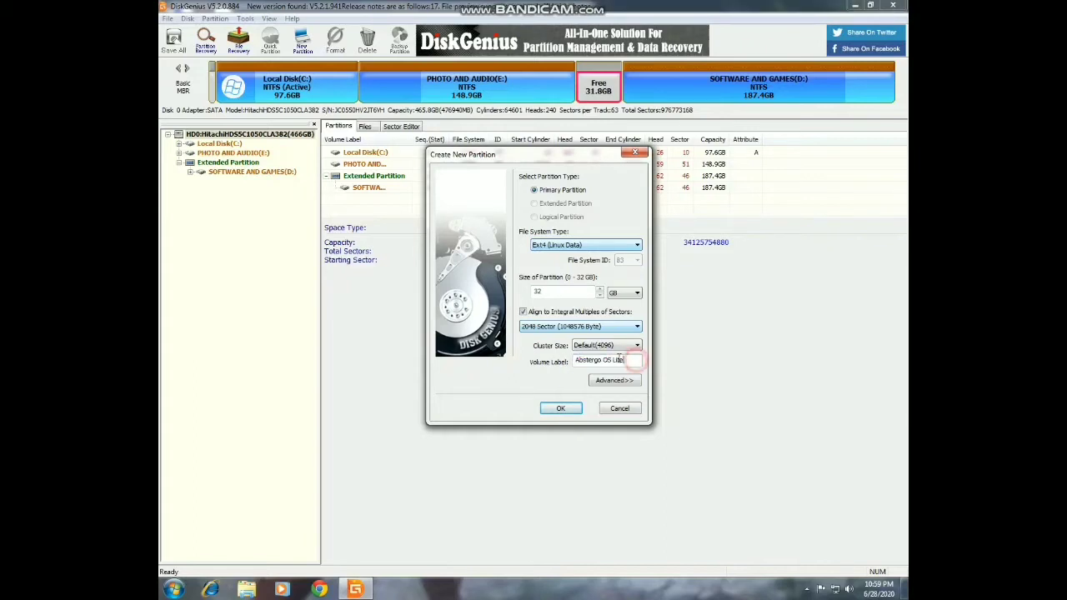
left_click(561, 409)
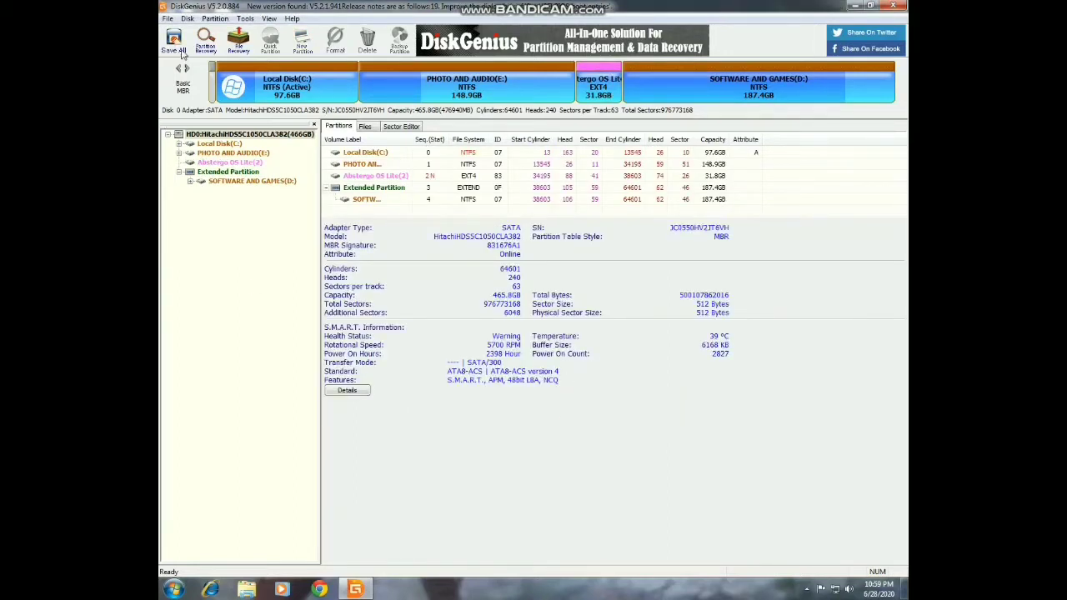
- Write all pending partition changes to the disk and restore the DiskGenius window to a smaller size
left_click(173, 43)
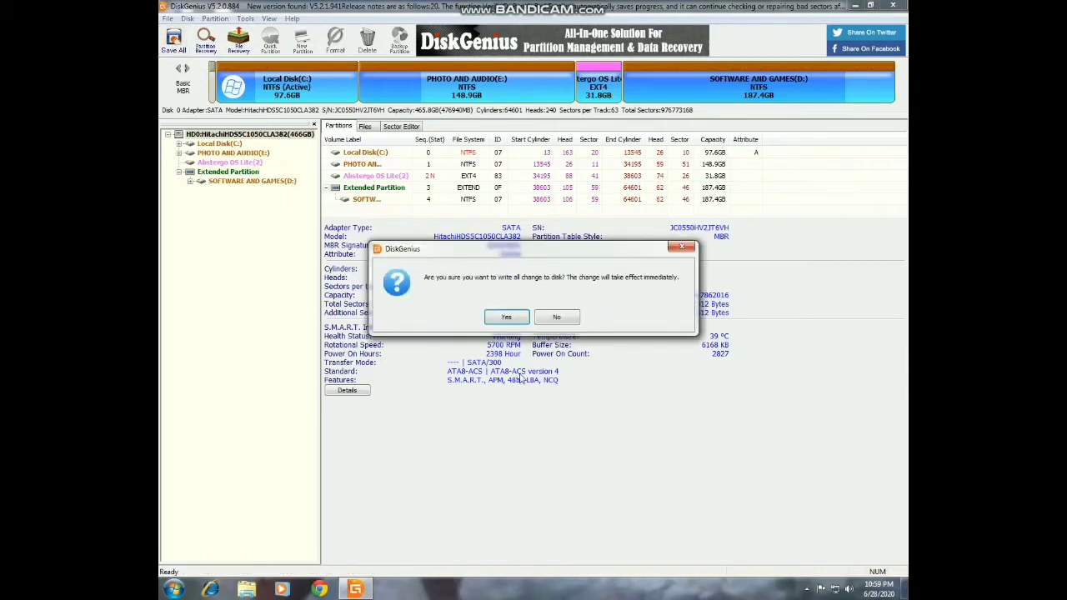
left_click(505, 317)
left_click(505, 316)
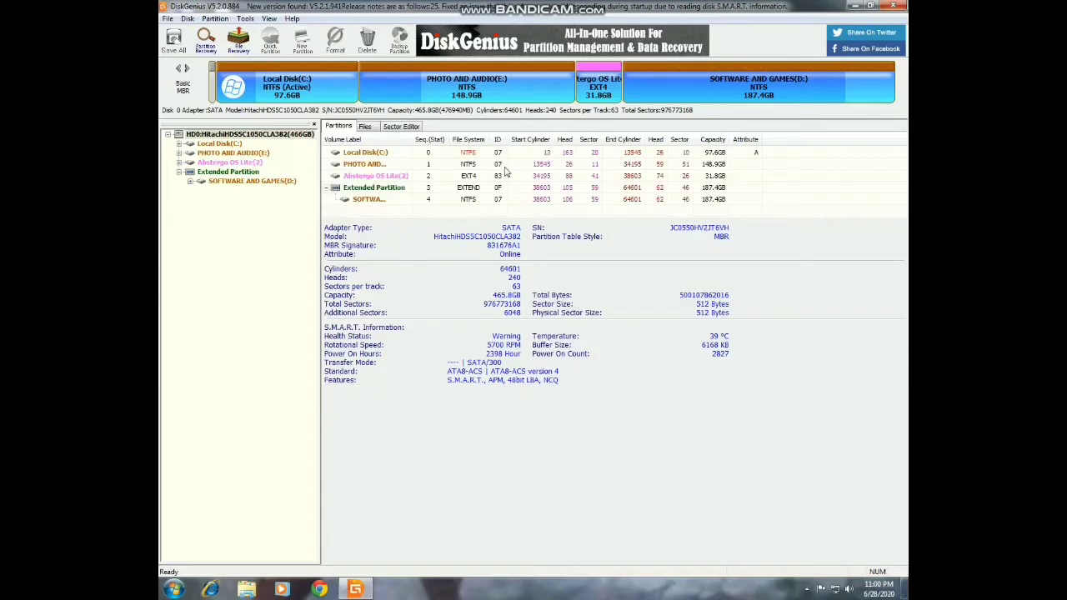
double_click(648, 10)
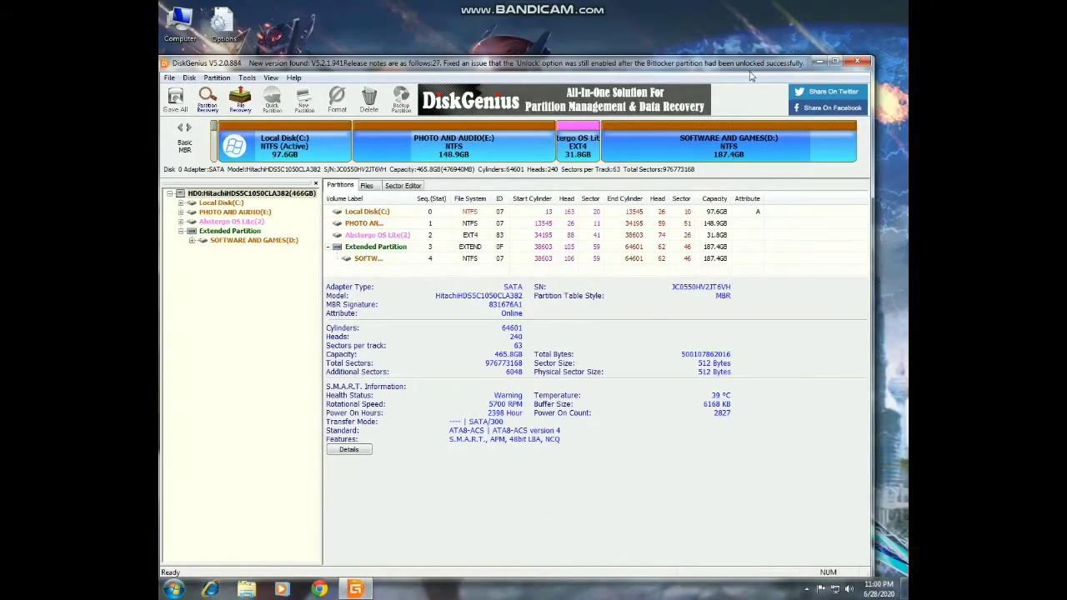
- Close DiskGenius and go to the How to Install\Grub2Win folder inside the desktop's Abstergo OS folder
left_click(857, 62)
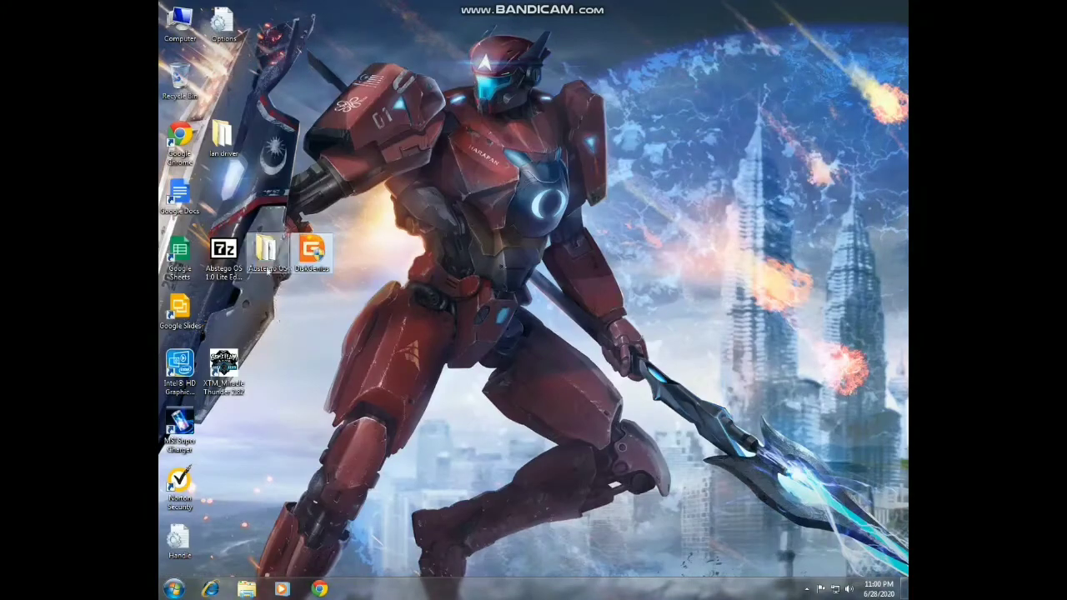
left_click(268, 260)
double_click(269, 260)
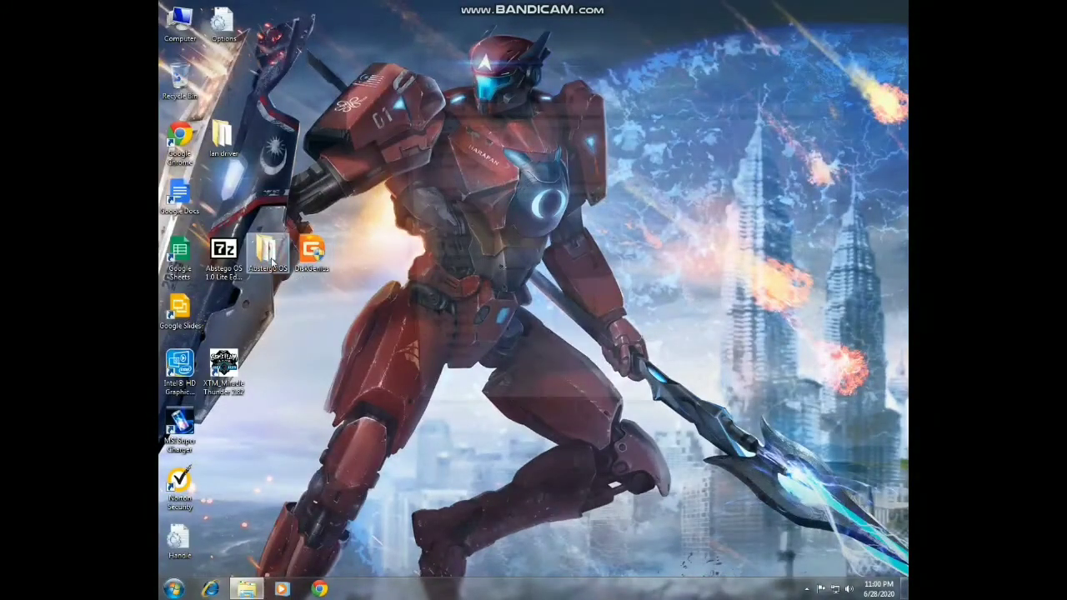
left_click(815, 86)
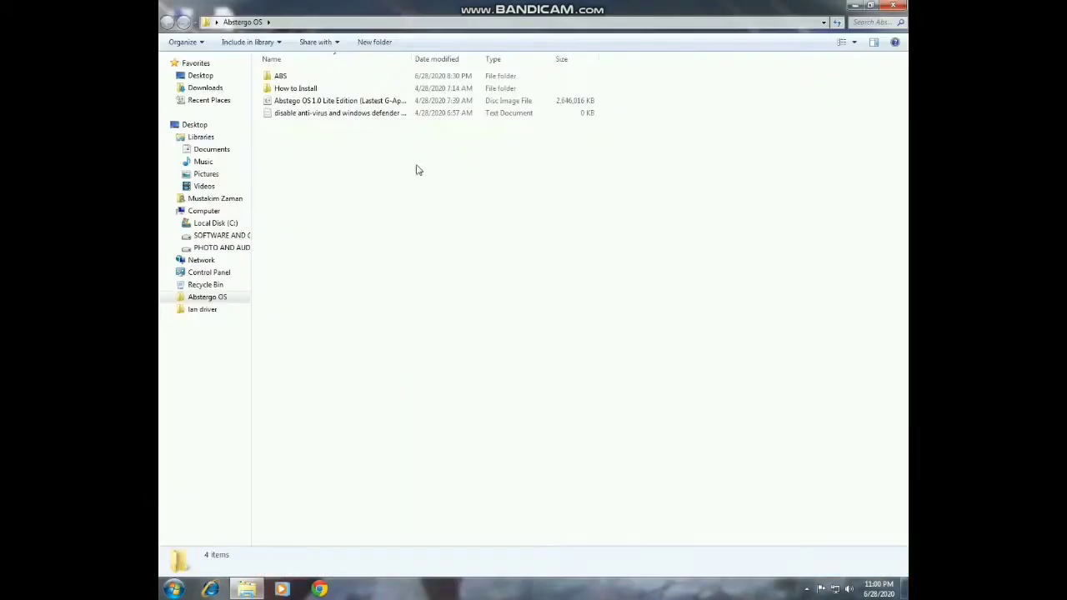
double_click(317, 89)
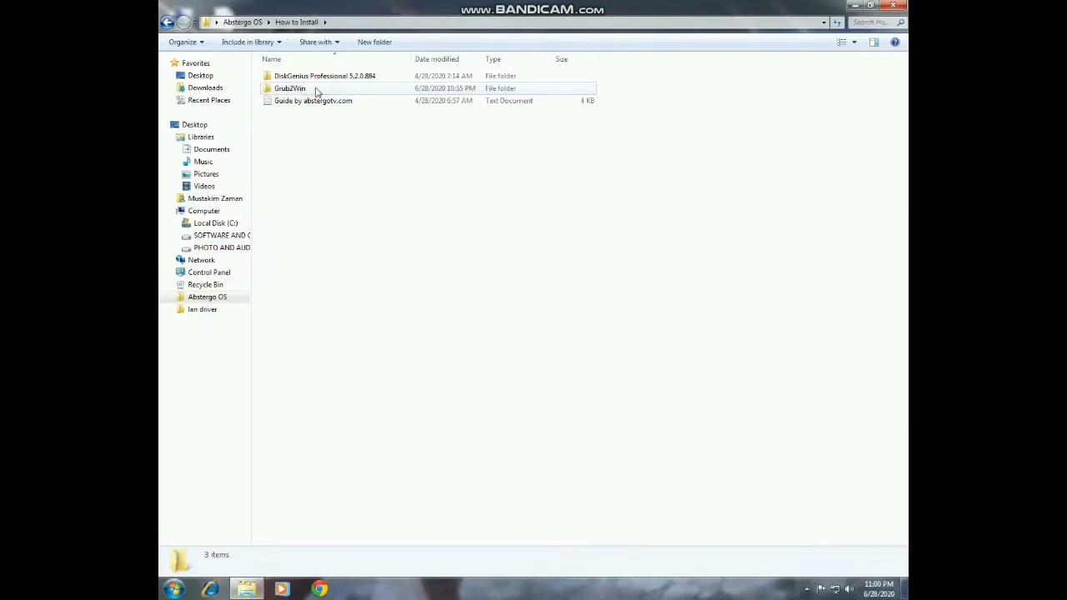
left_click(806, 590)
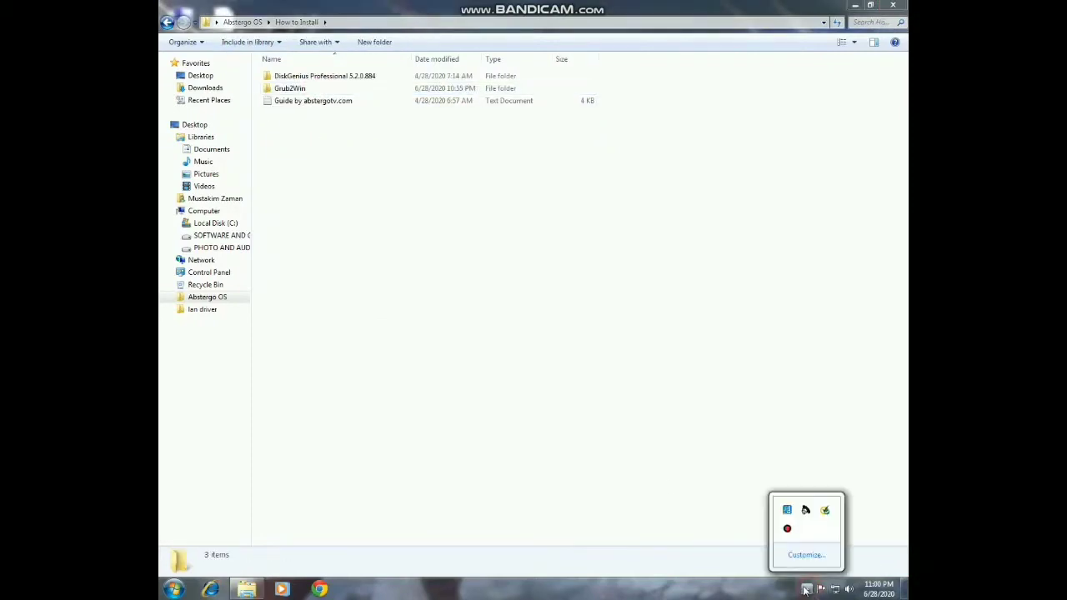
left_click(807, 589)
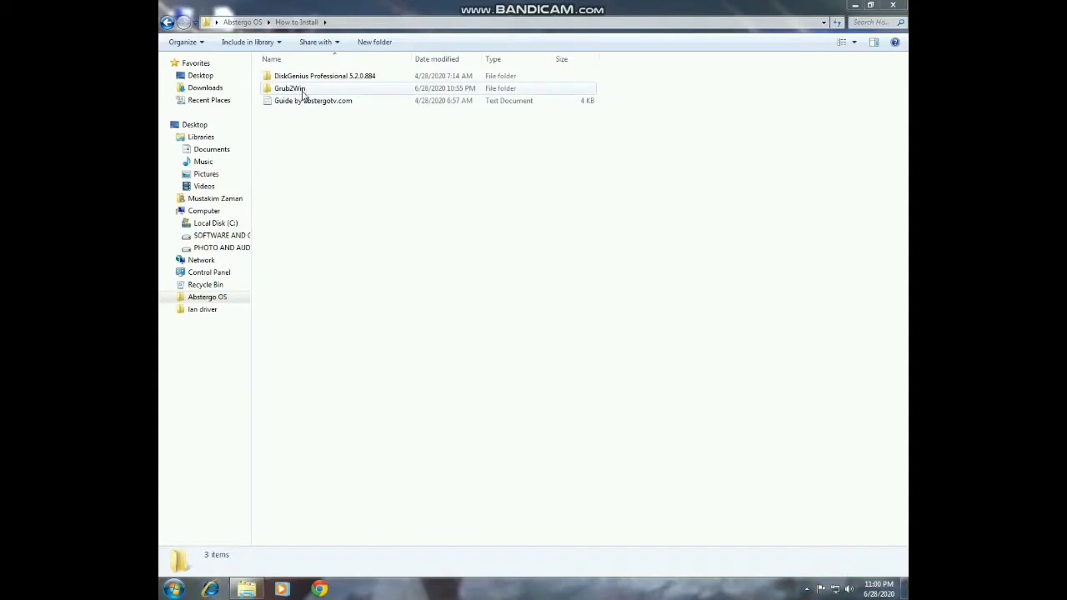
double_click(295, 93)
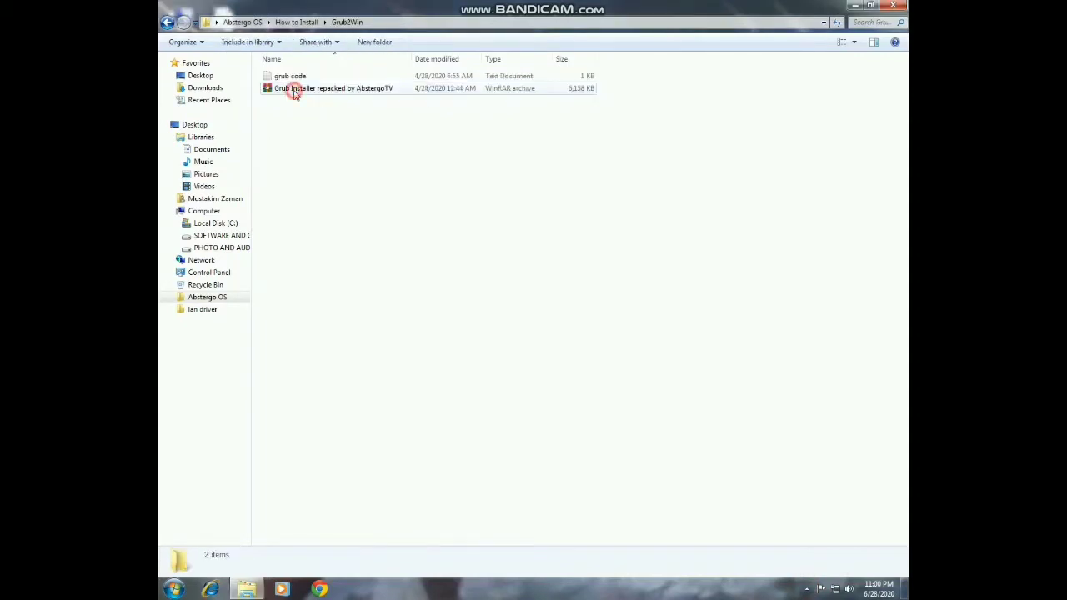
- Extract the Grub Installer repacked by AbstergoTV archive into its own subfolder within the Grub2Win folder
left_click(331, 94)
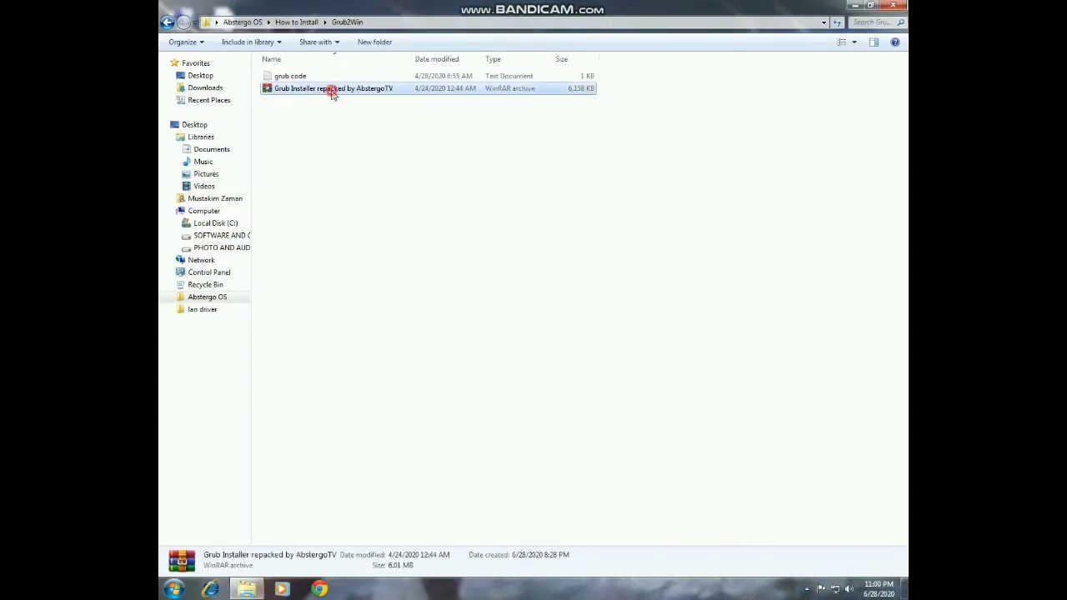
right_click(336, 96)
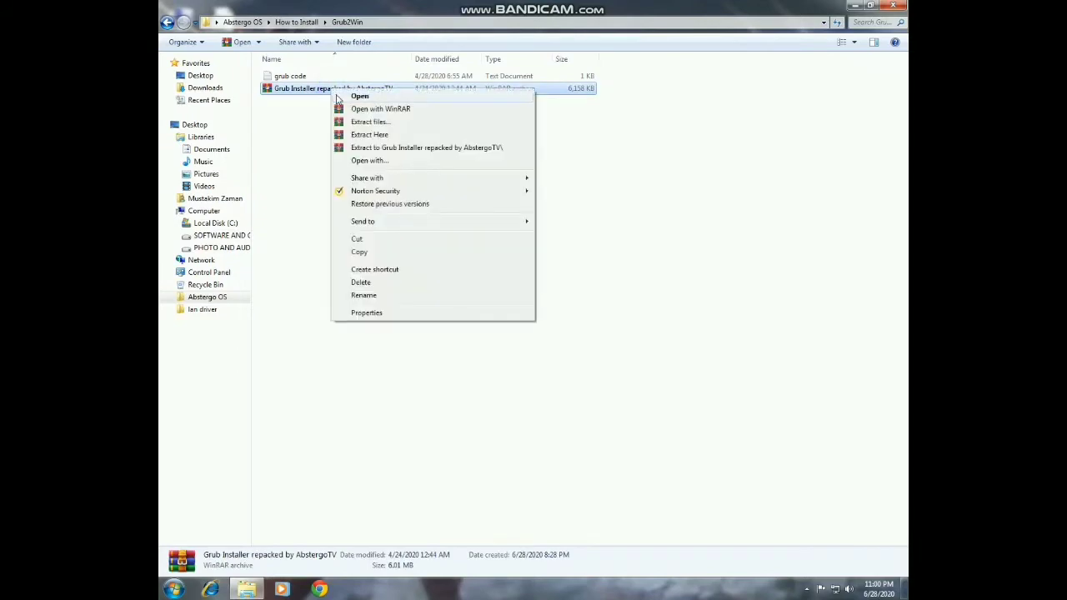
left_click(375, 123)
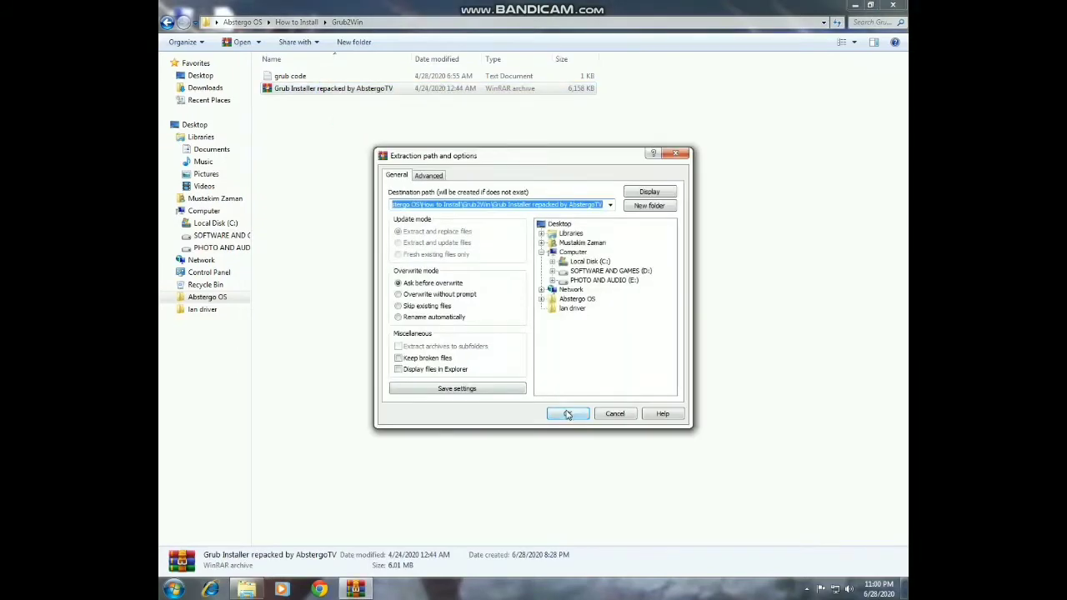
left_click(567, 412)
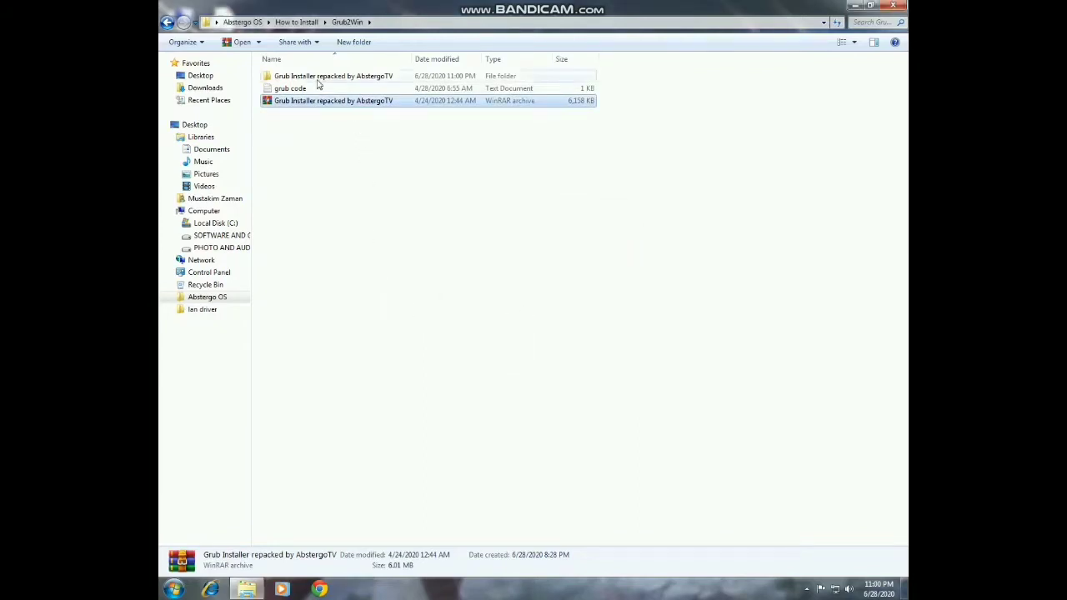
- Run the setup batch file from the GrubInst~\install folder of the extracted Grub Installer
left_click(343, 77)
double_click(343, 77)
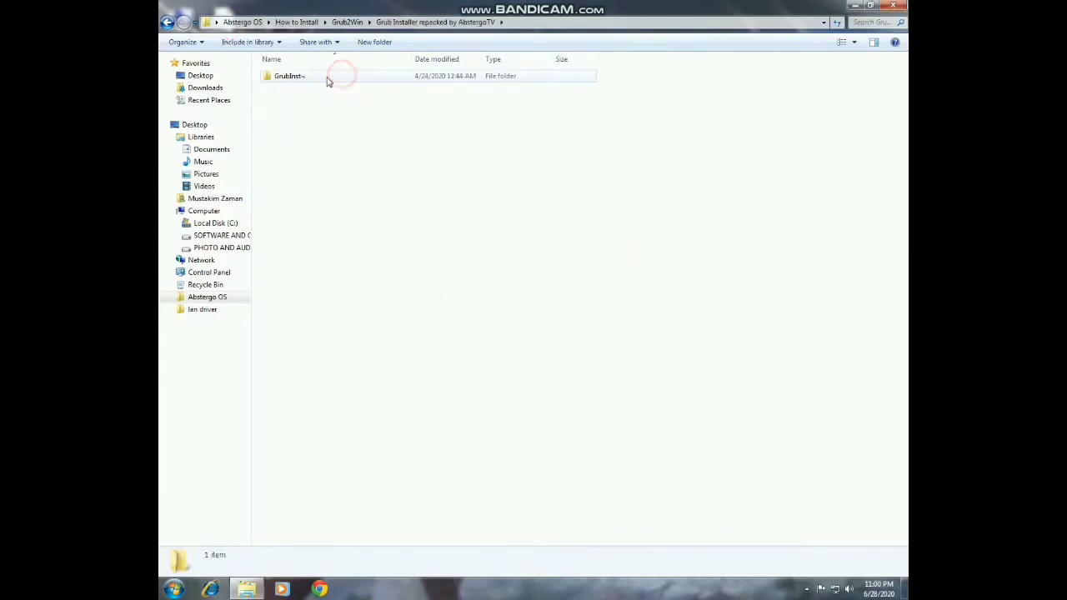
double_click(325, 77)
left_click(319, 77)
double_click(320, 77)
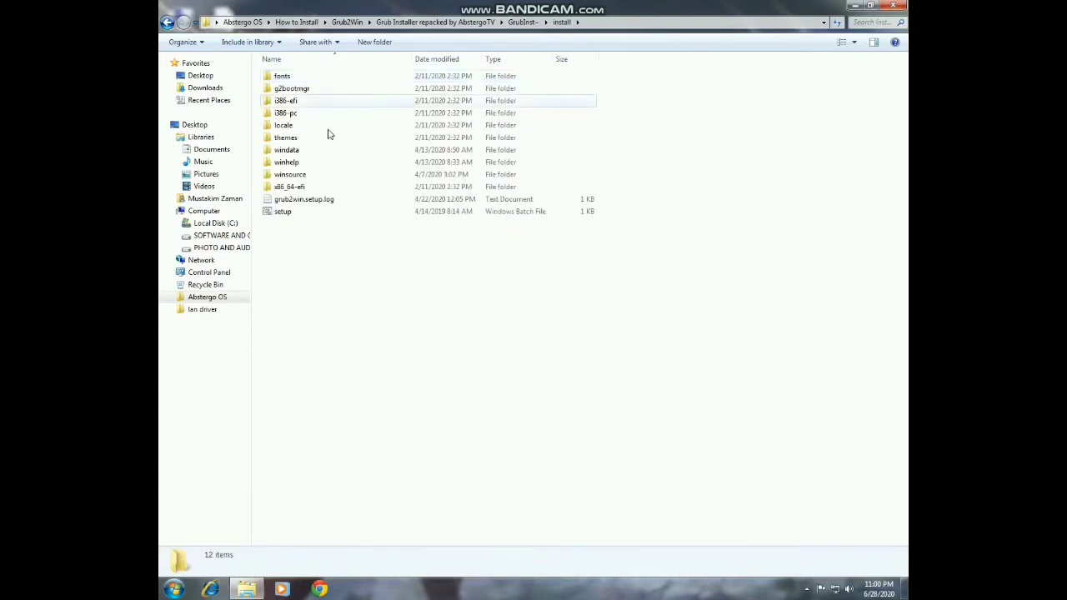
double_click(283, 212)
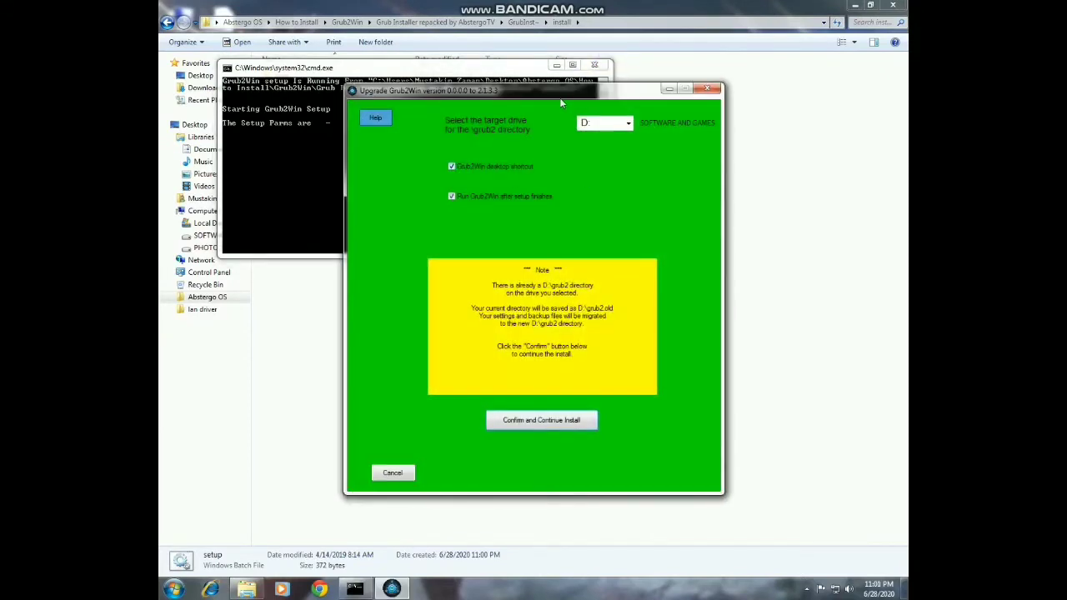
- Install Grub2Win to drive E: with running it after setup turned off, and close the setup program
left_click_drag(557, 90, 544, 84)
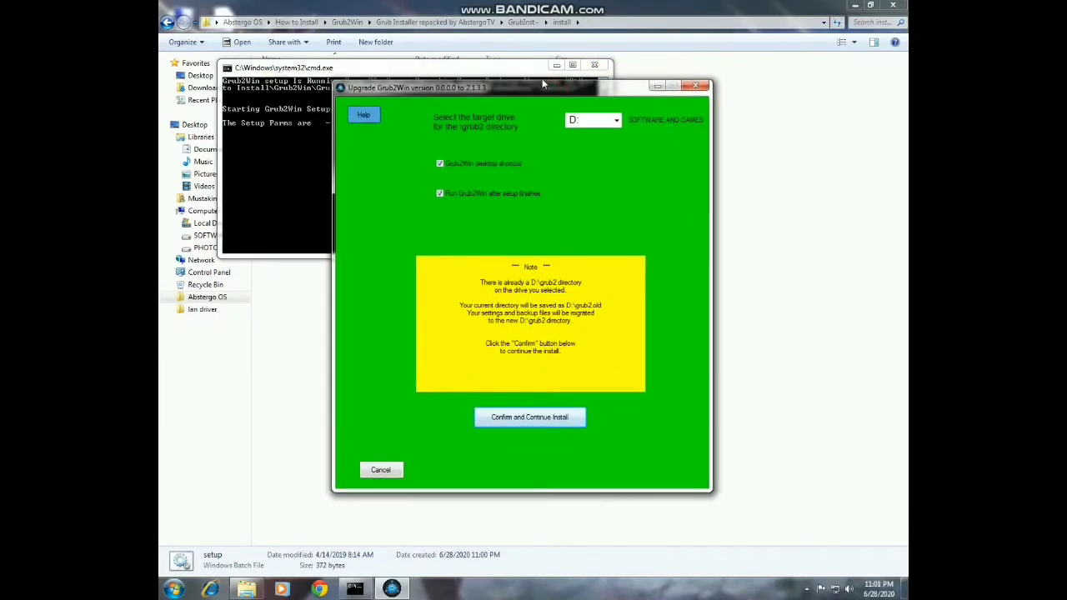
left_click(614, 123)
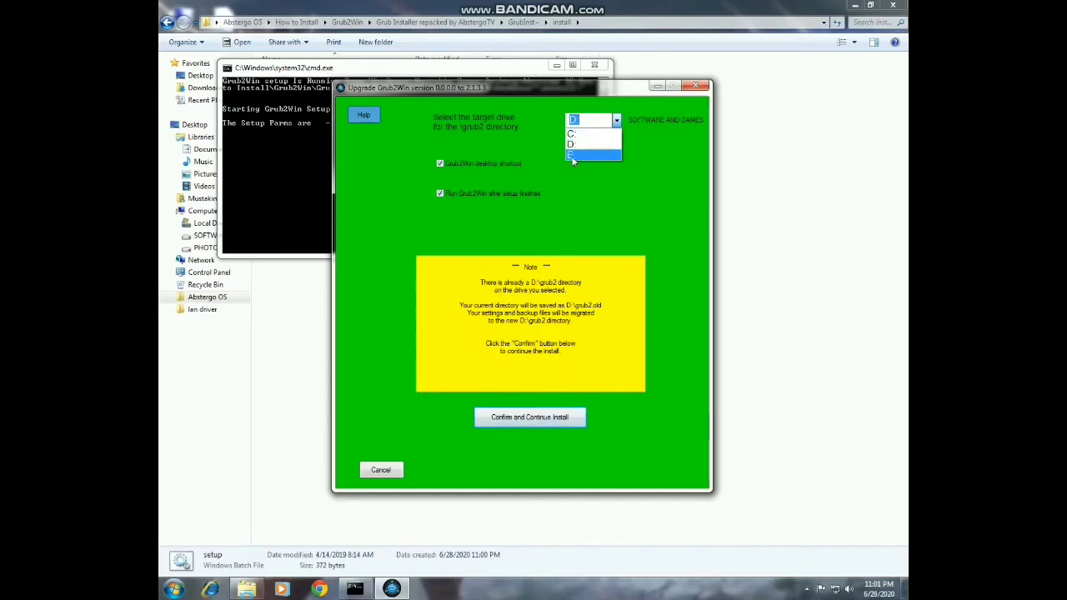
left_click(573, 155)
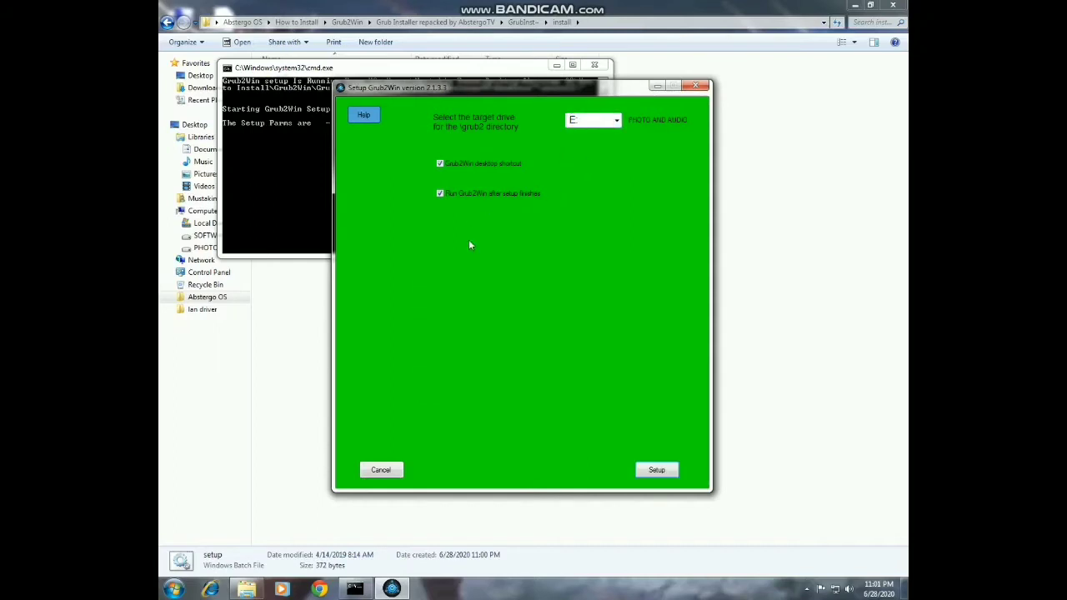
left_click(439, 194)
left_click(656, 470)
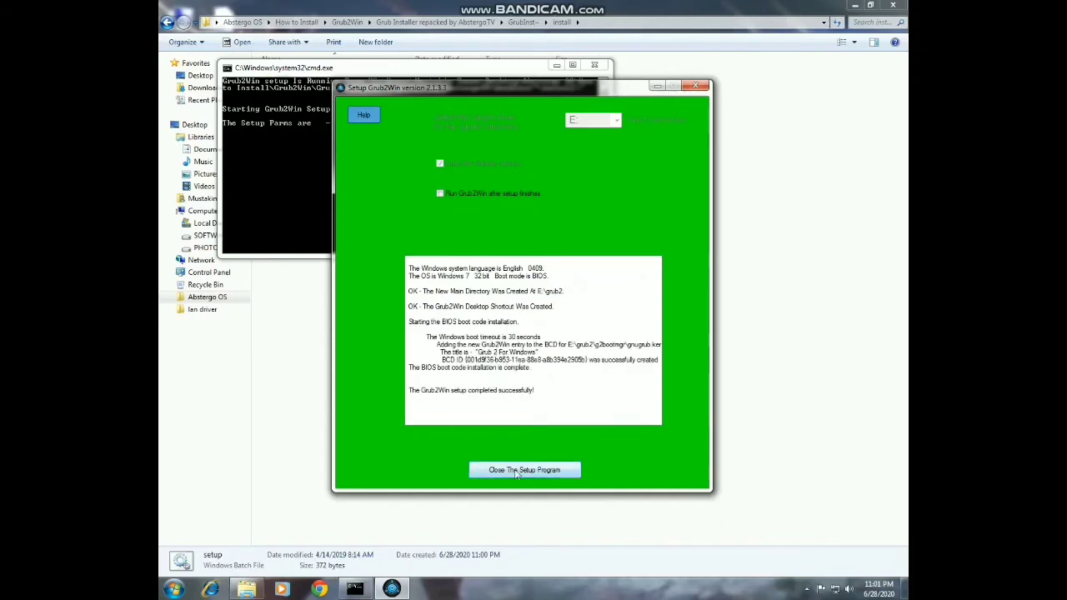
left_click(525, 470)
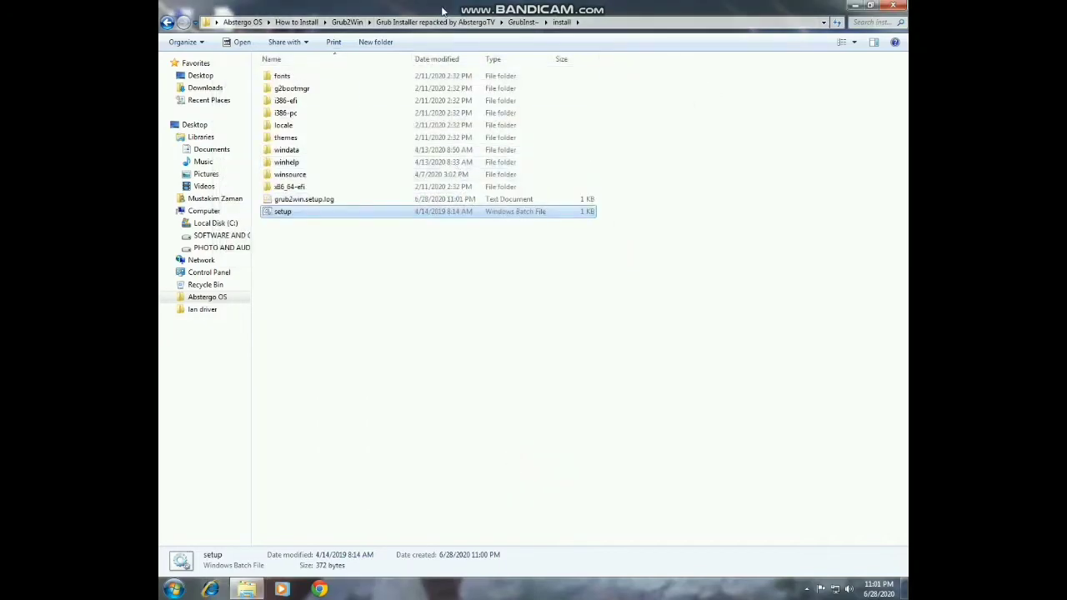
- Close the install folder window, launch DiskGenius from the desktop and maximize its window
left_click_drag(442, 7, 491, 78)
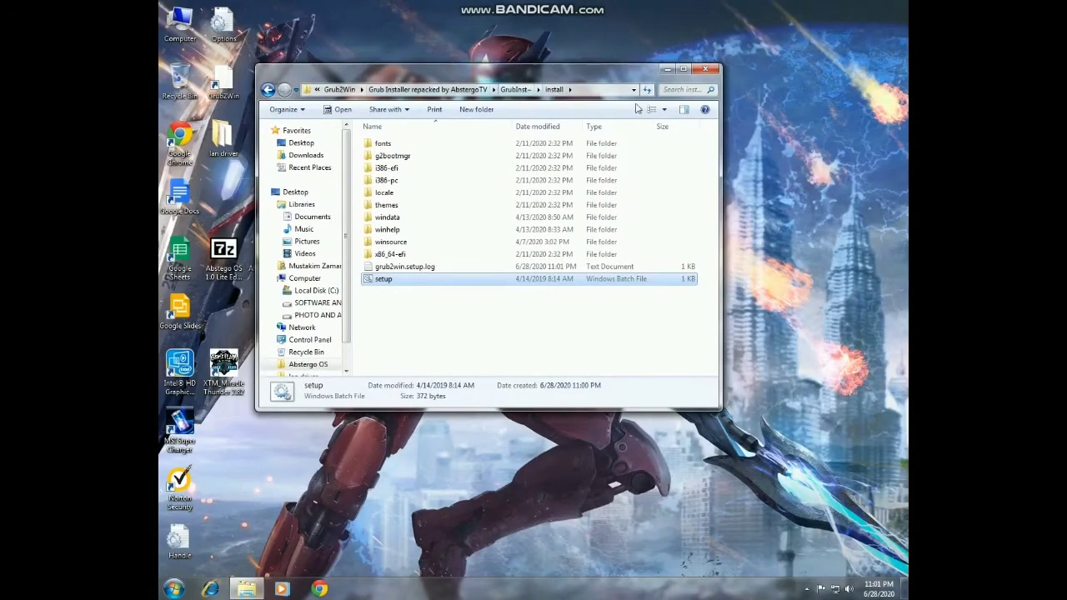
left_click(710, 72)
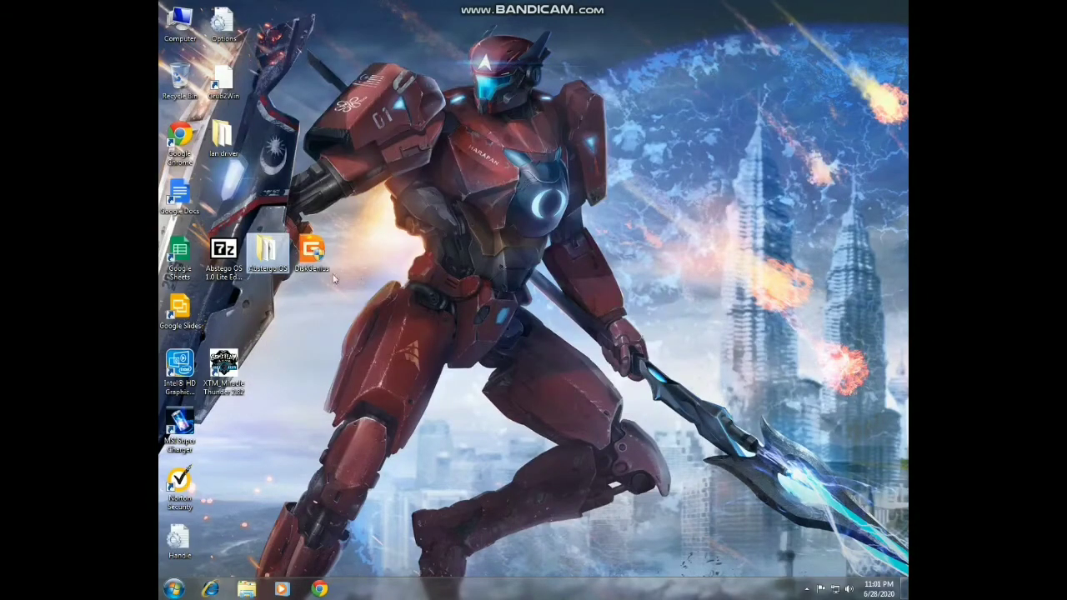
left_click(315, 259)
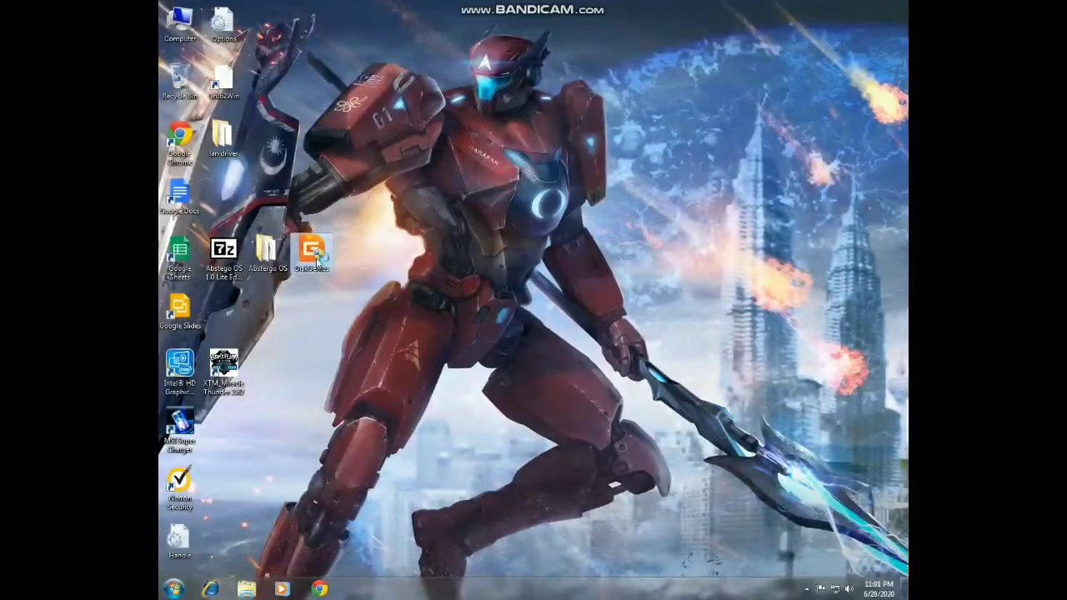
double_click(317, 260)
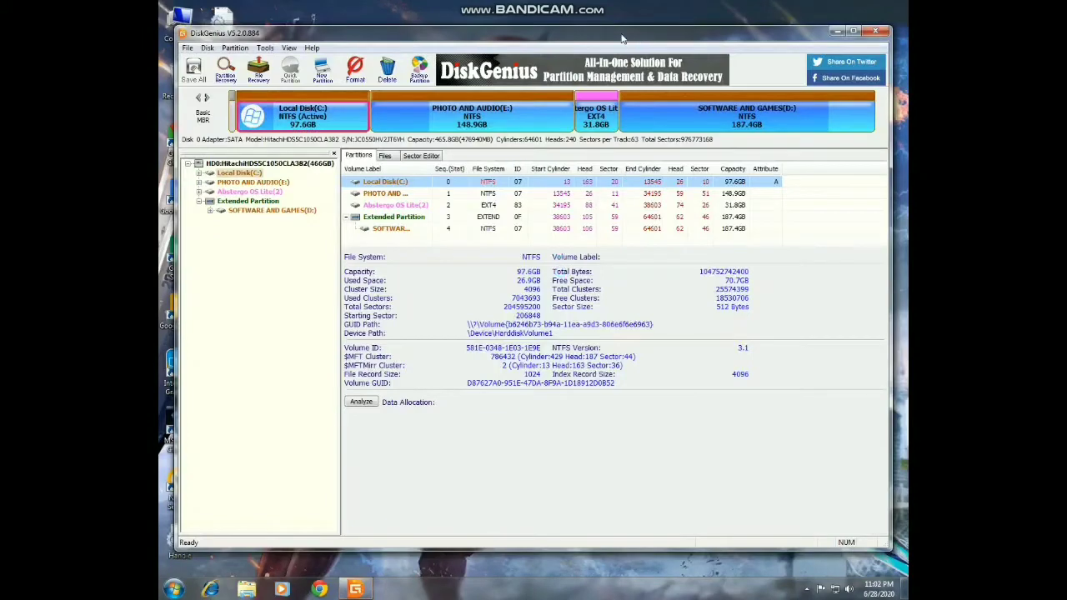
left_click_drag(620, 36, 613, 42)
left_click(846, 38)
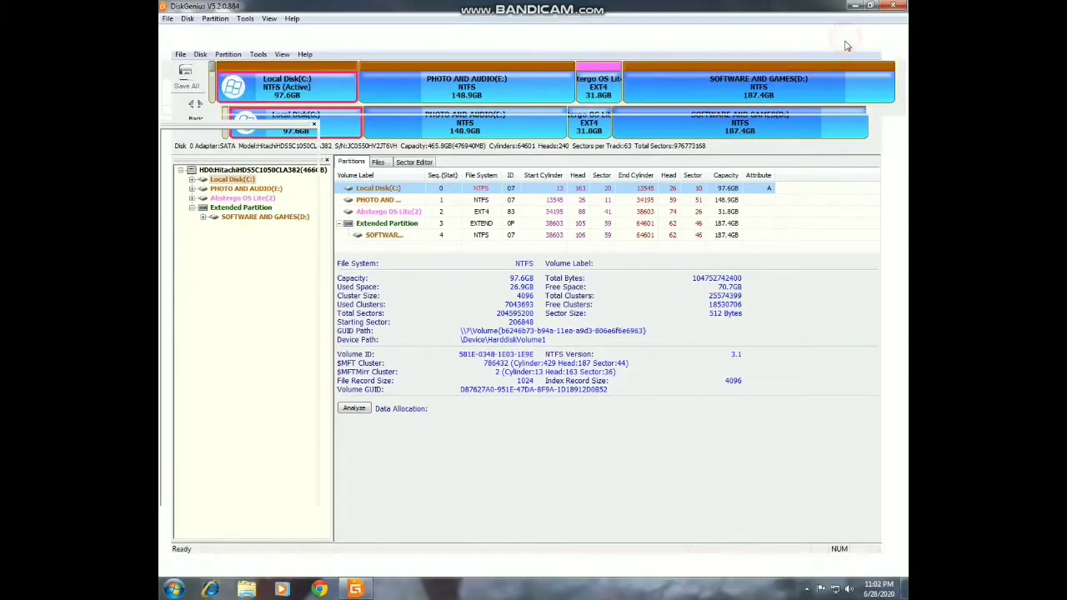
- Show the files of the 31.8 GB Abstergo OS Lite partition and create a folder named AbstergoOSLite in its root
left_click(597, 86)
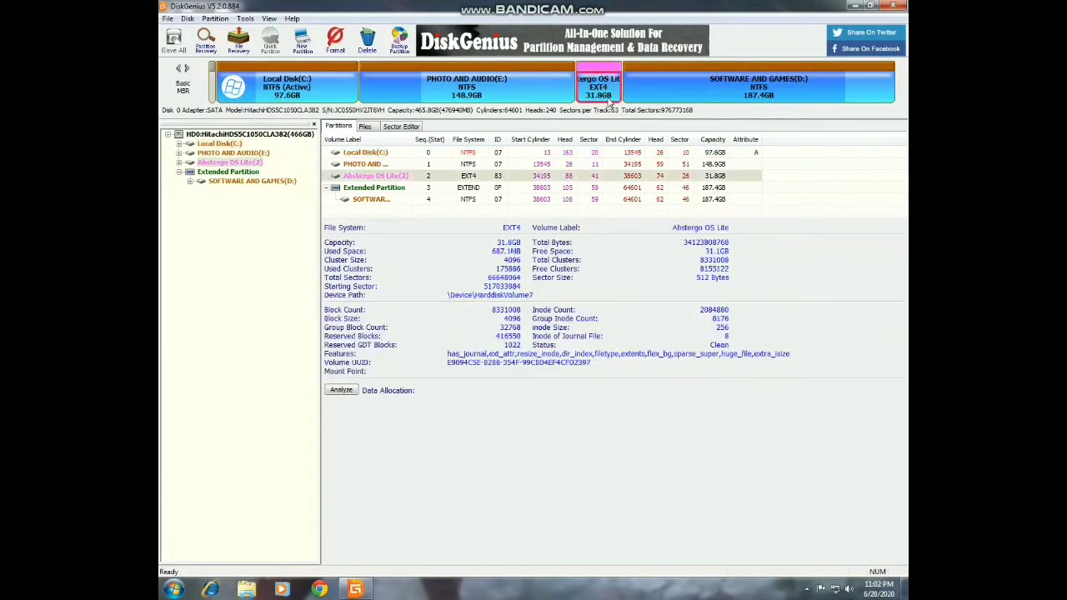
left_click(398, 177)
double_click(399, 177)
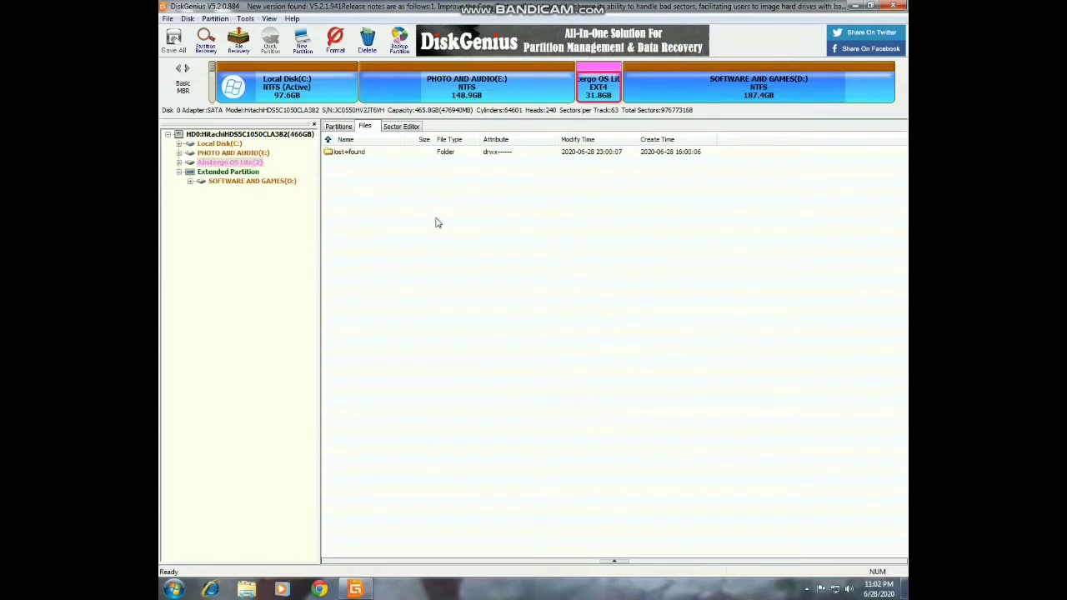
right_click(357, 172)
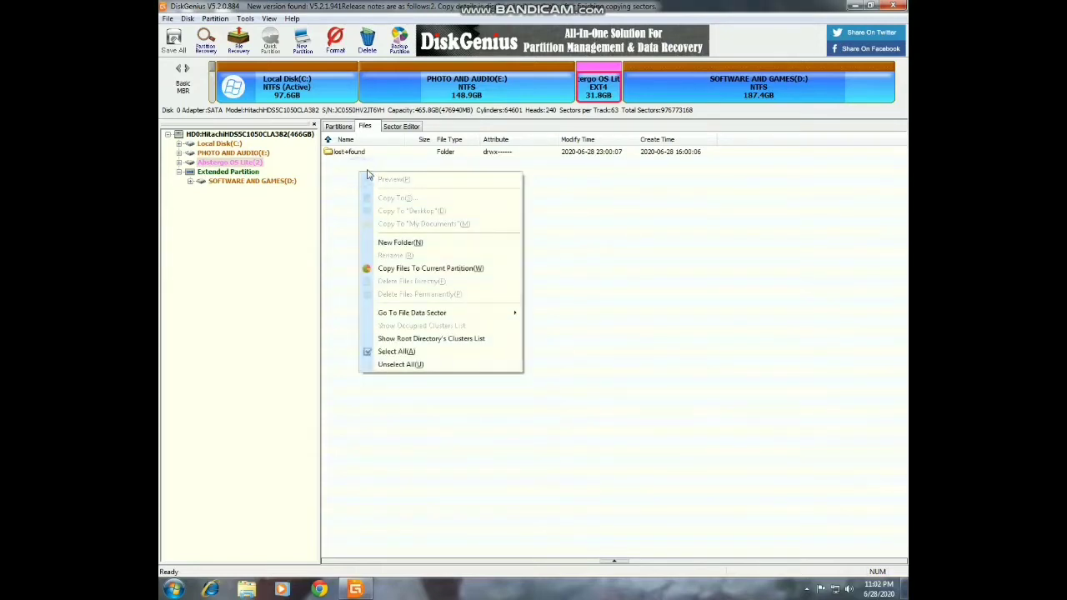
left_click(398, 244)
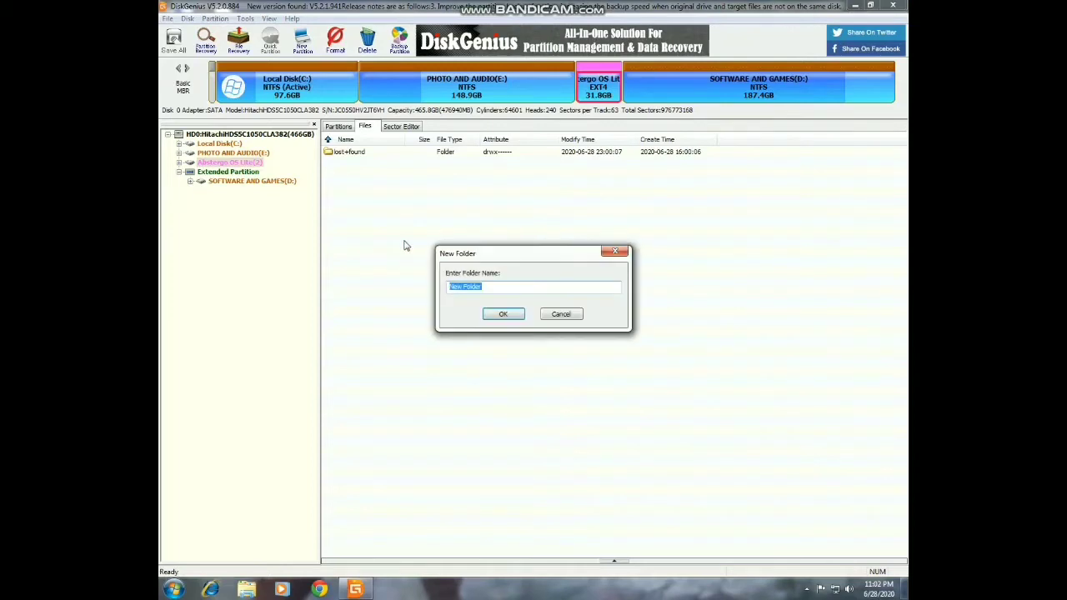
key("BackSpace")
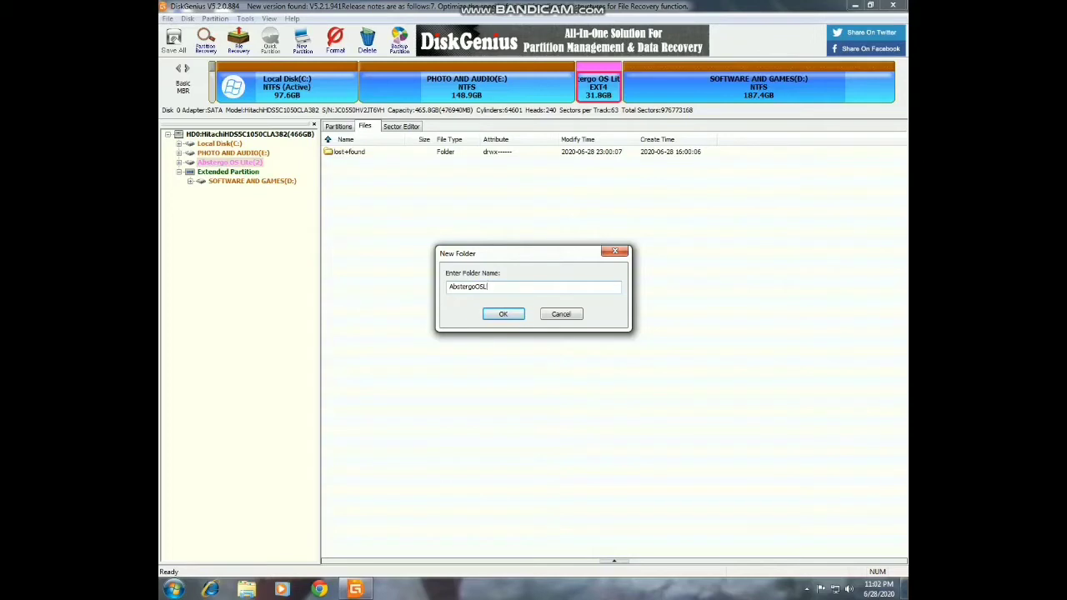
double_click(506, 290)
left_click_drag(507, 290, 454, 286)
left_click(522, 289)
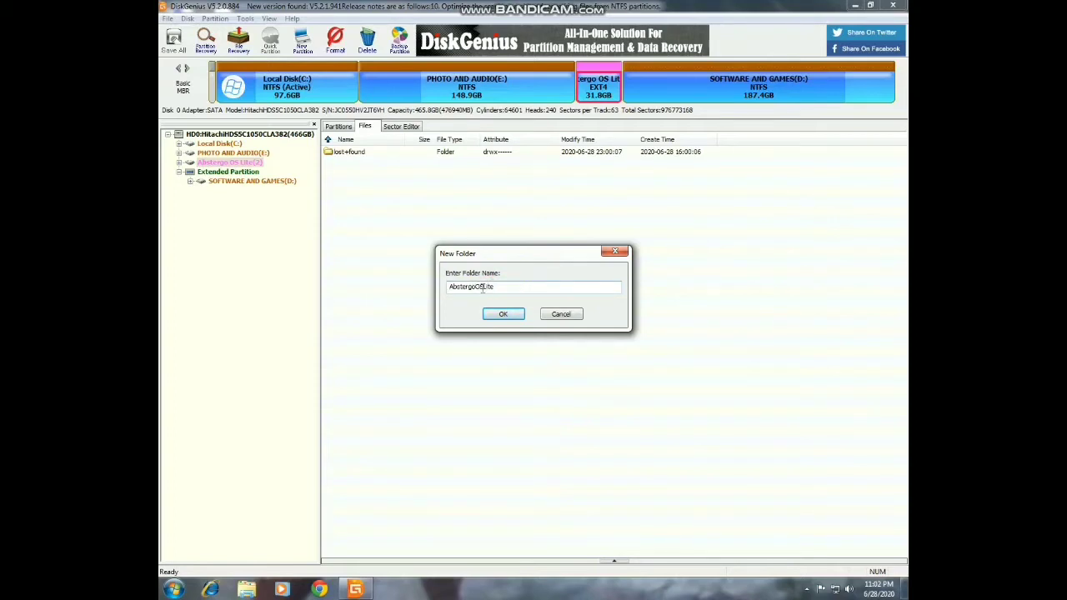
left_click(503, 315)
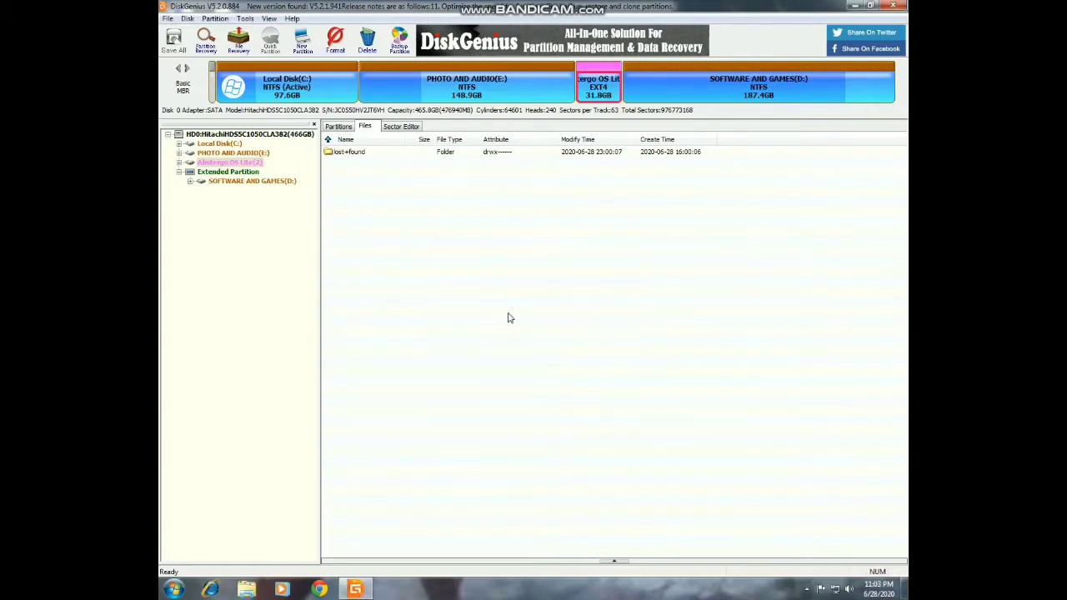
- Create a folder named data inside the AbstergoOSLite folder
left_click(374, 153)
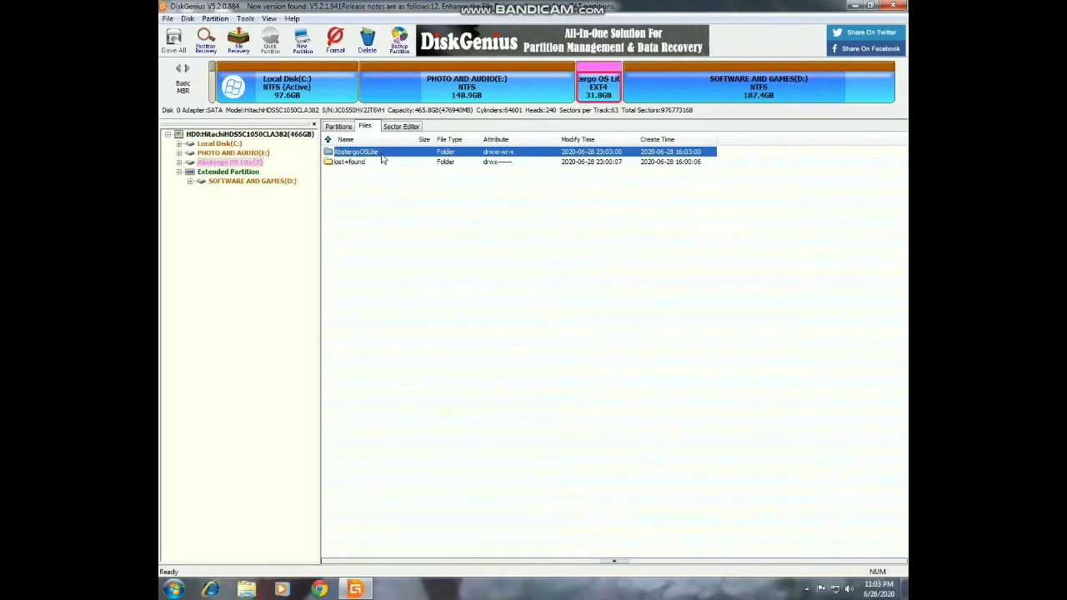
double_click(381, 156)
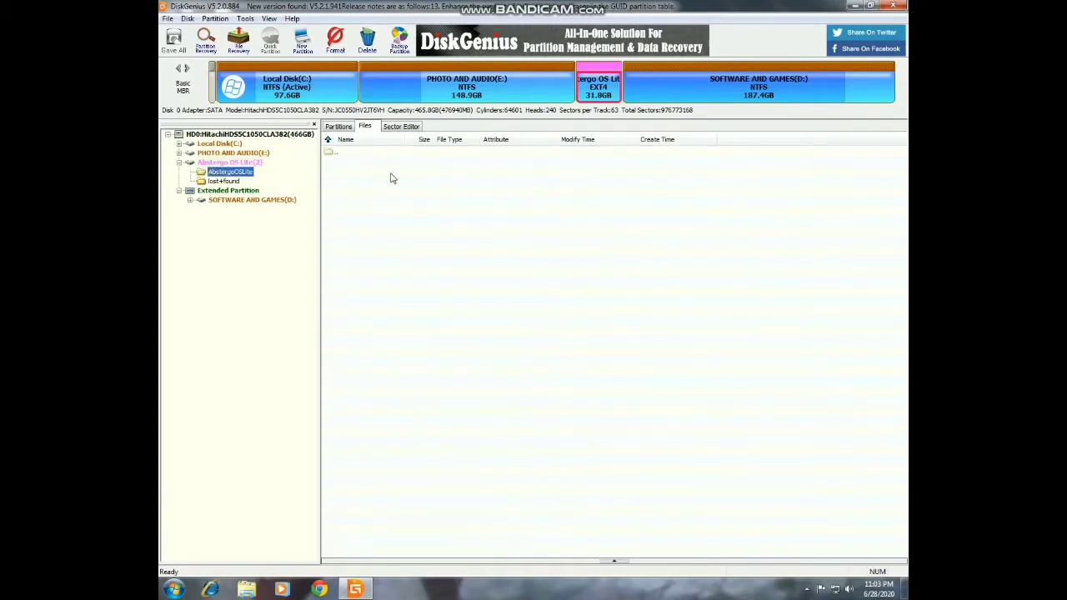
right_click(392, 174)
left_click(428, 245)
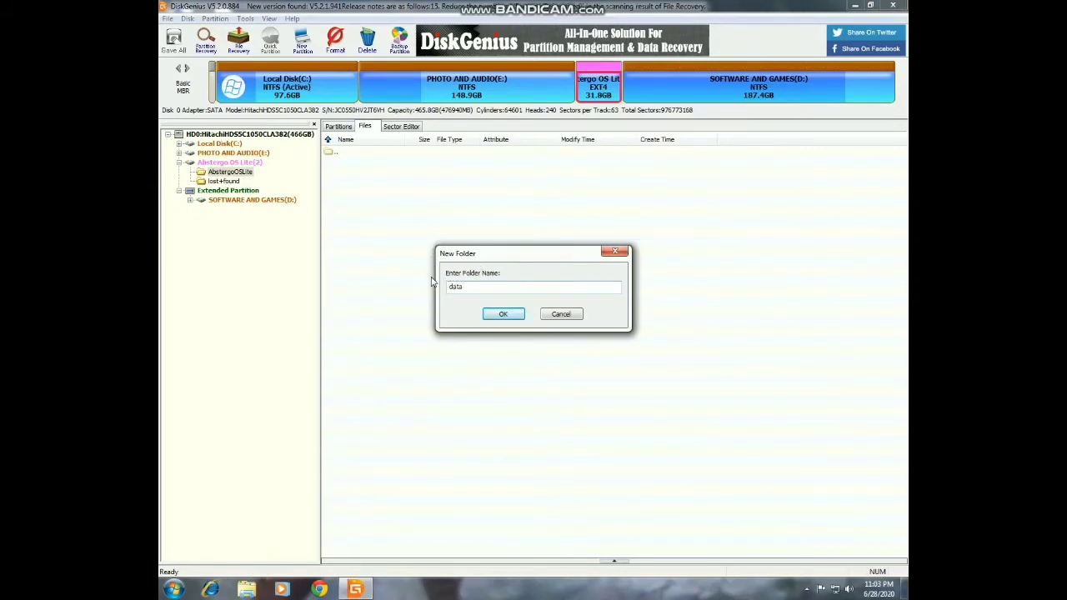
left_click(504, 314)
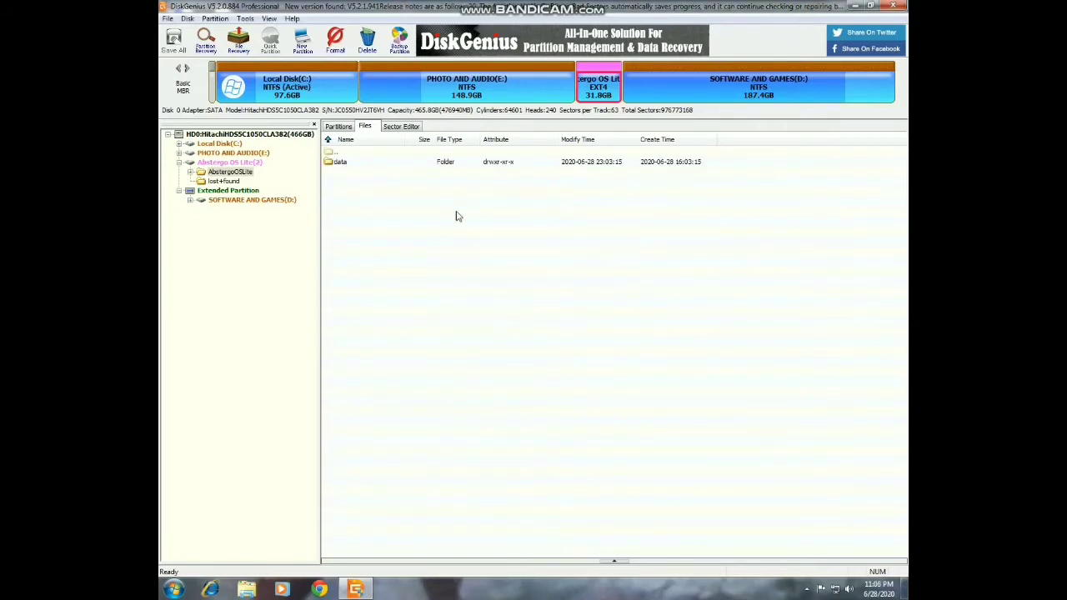
- Copy Abstergo.findme, initrd, kernel, ramdisk, system and TRANS.TBL from the ABS folder in Abstergo OS into the partition's AbstergoOSLite folder
right_click(412, 192)
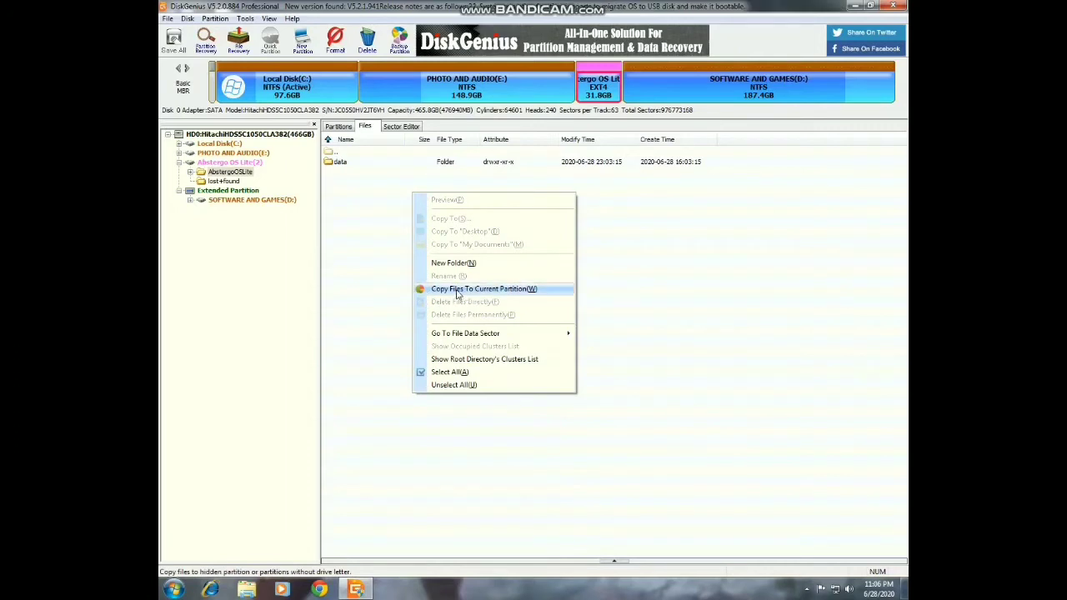
left_click(482, 291)
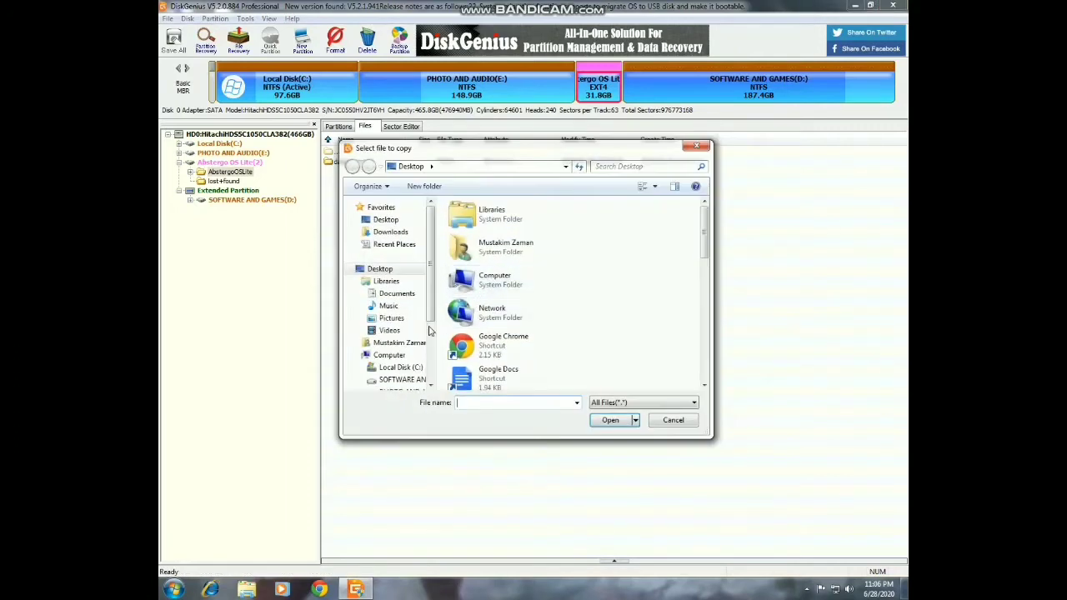
scroll(434, 296, "down", 3)
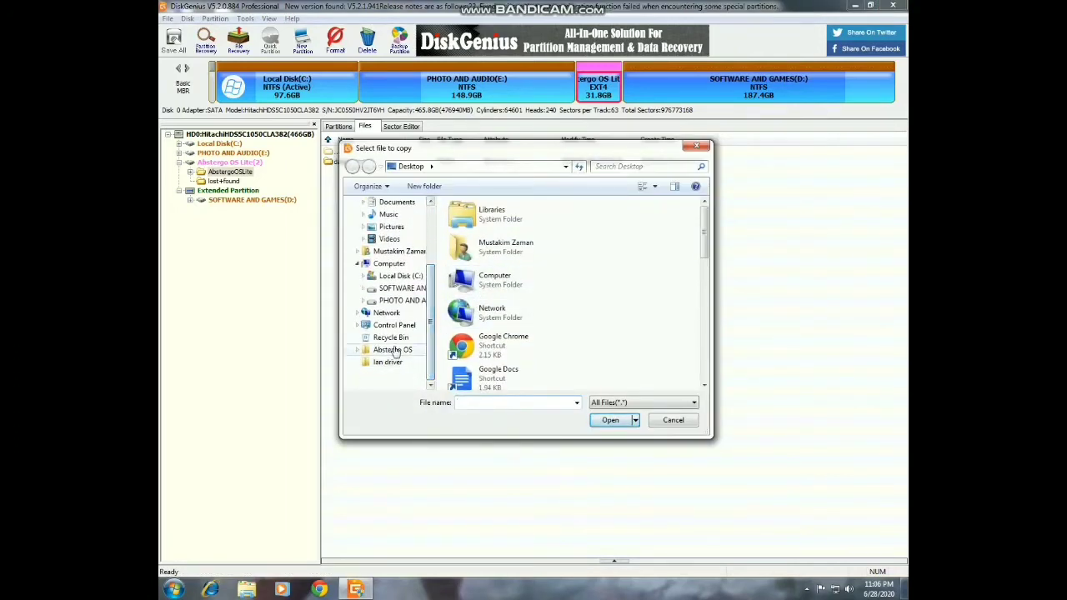
left_click(395, 350)
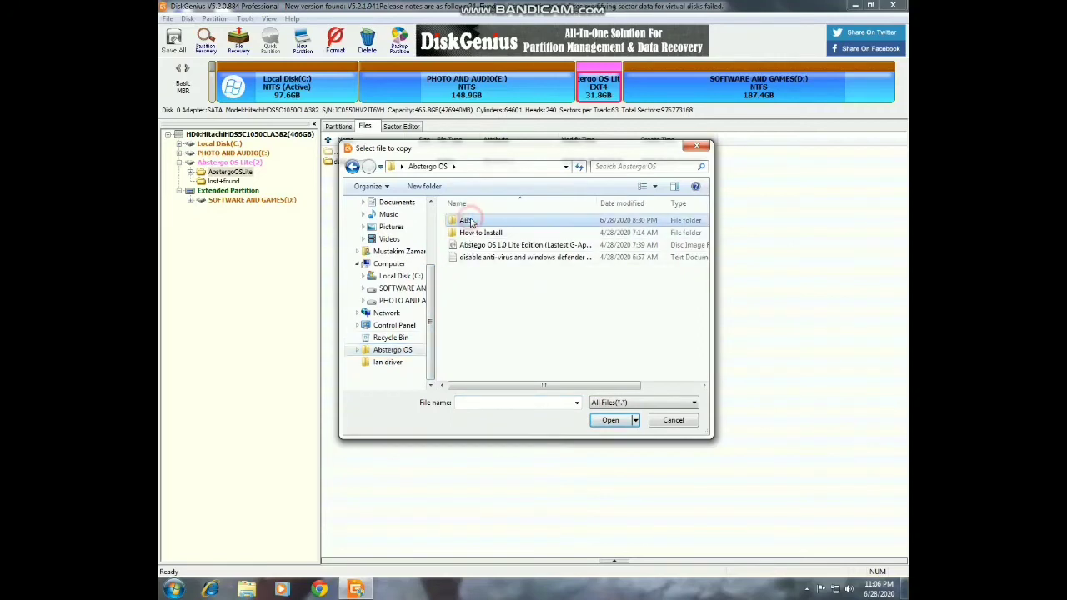
double_click(466, 220)
left_click_drag(489, 356, 490, 274)
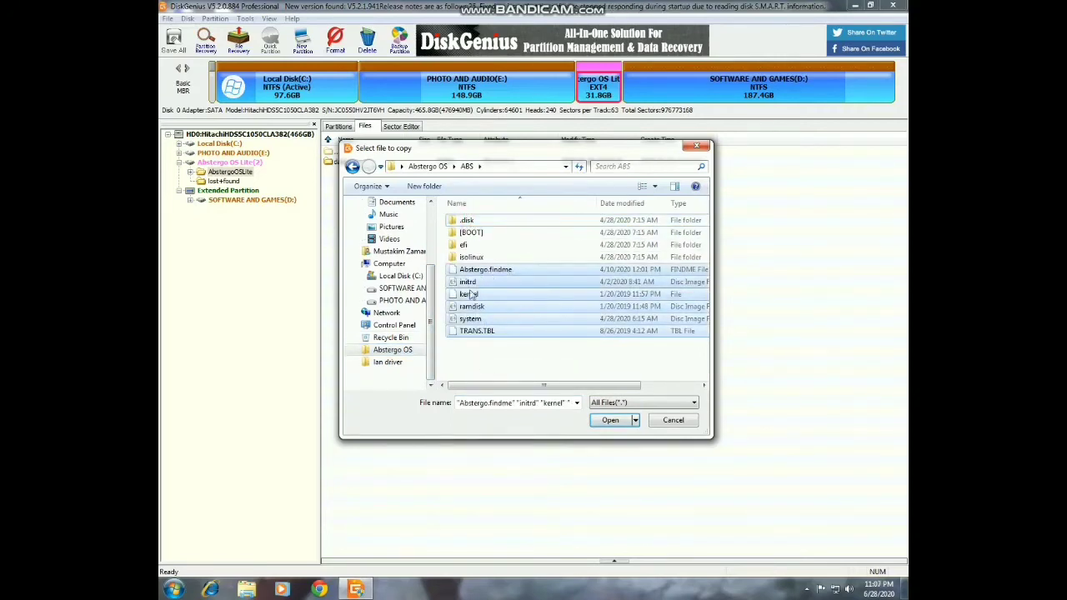
left_click(609, 421)
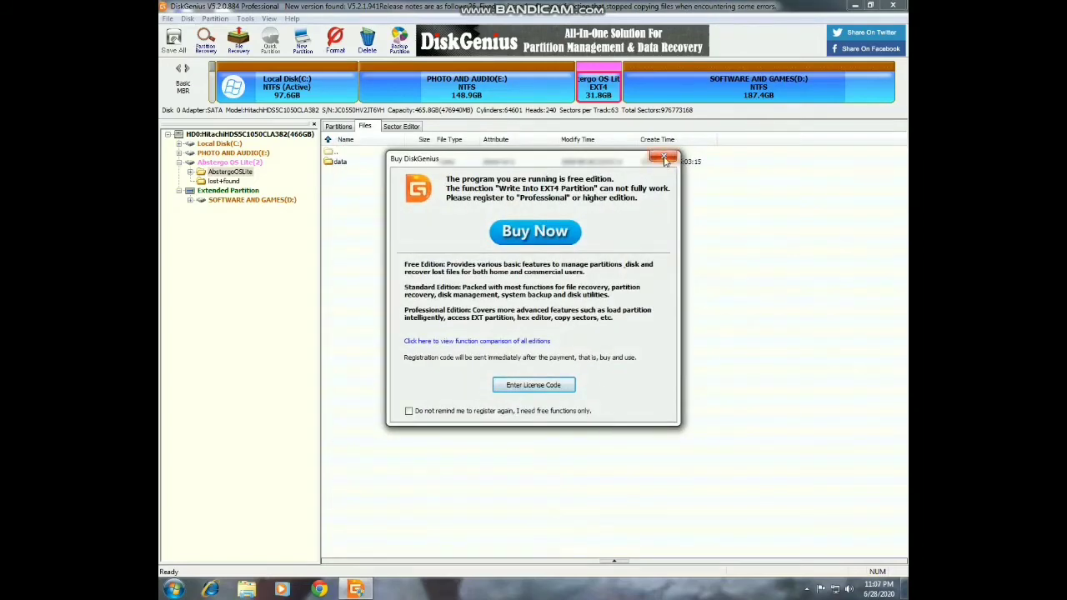
- Turn off further registration reminders, dismiss the purchase prompt and complete the file copy
left_click(408, 411)
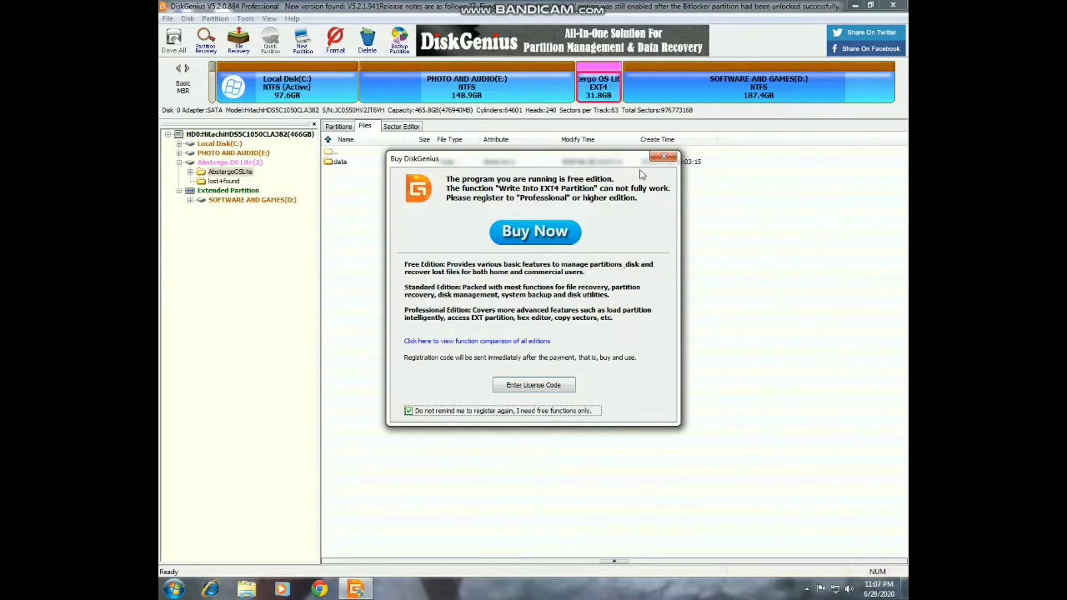
left_click(671, 157)
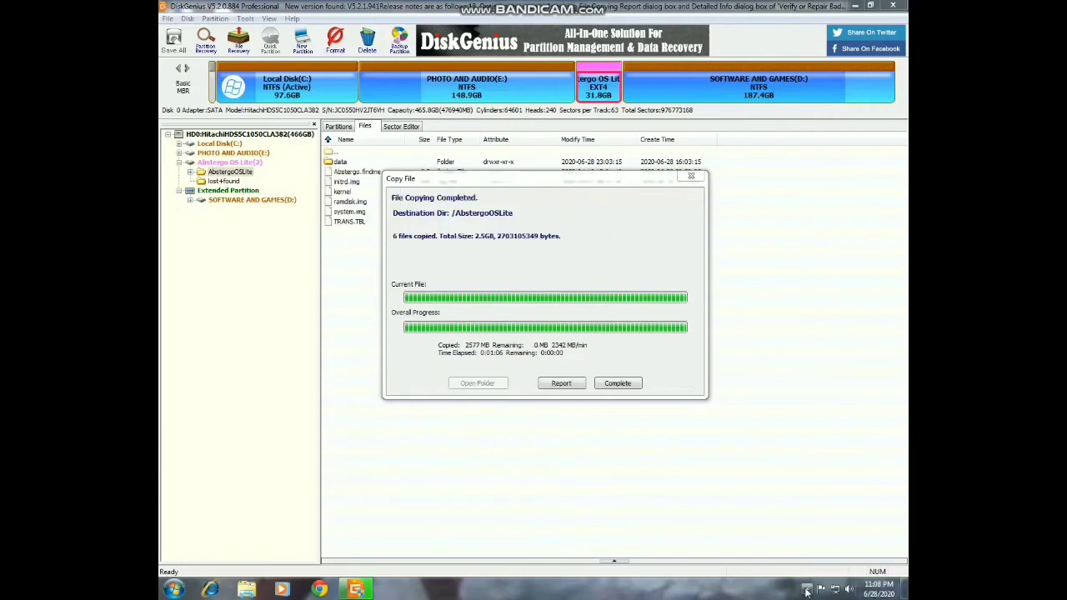
left_click(618, 385)
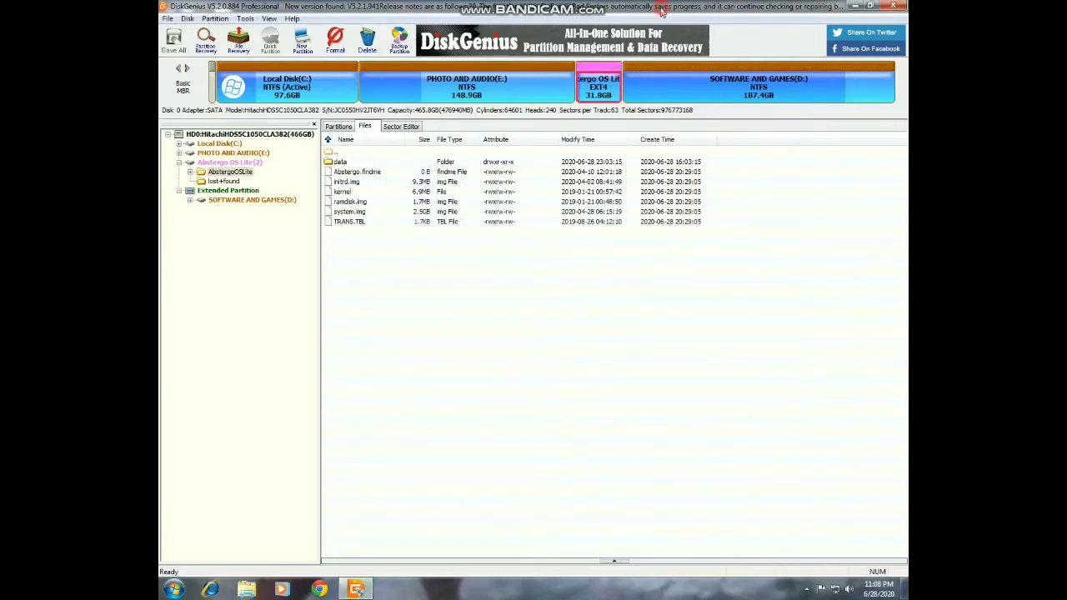
- Close DiskGenius, move the Grub2Win shortcut beside the DiskGenius icon on the desktop and launch Grub2Win
left_click_drag(660, 10, 648, 26)
left_click(883, 15)
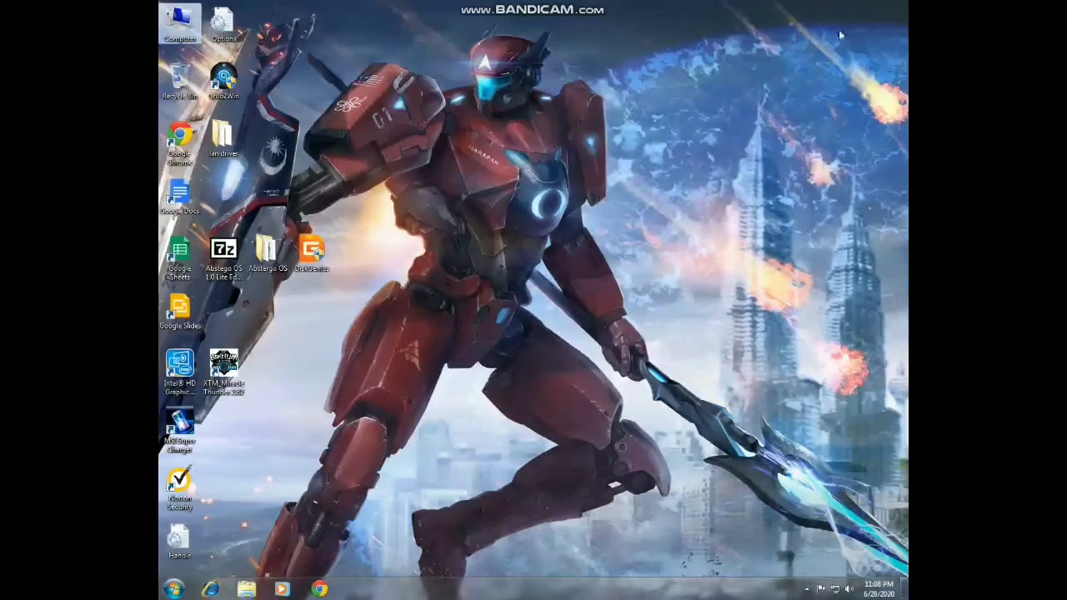
left_click_drag(220, 97, 359, 260)
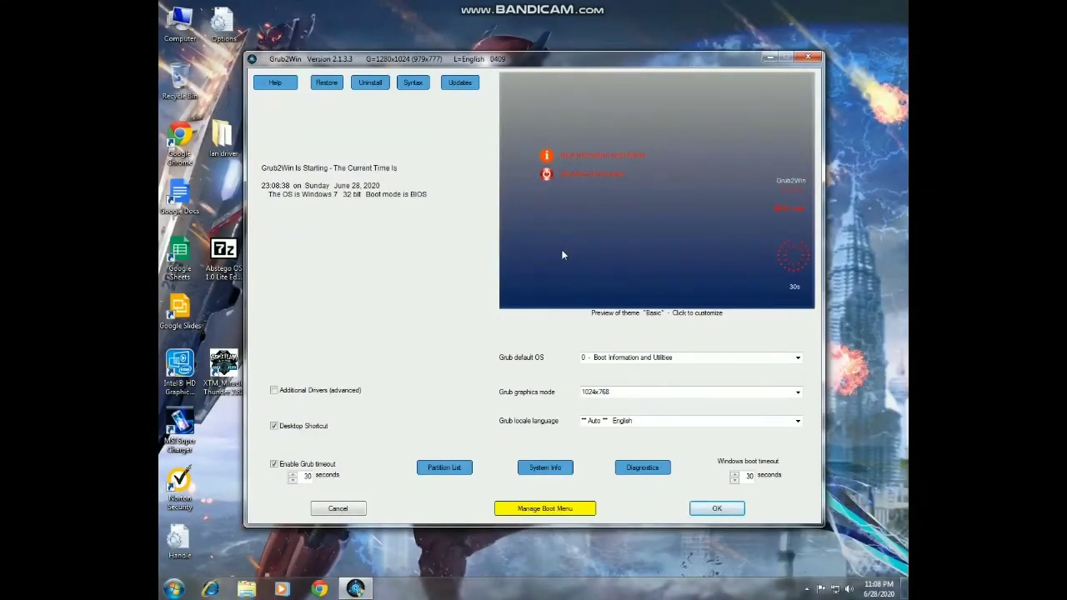
left_click_drag(540, 63, 555, 61)
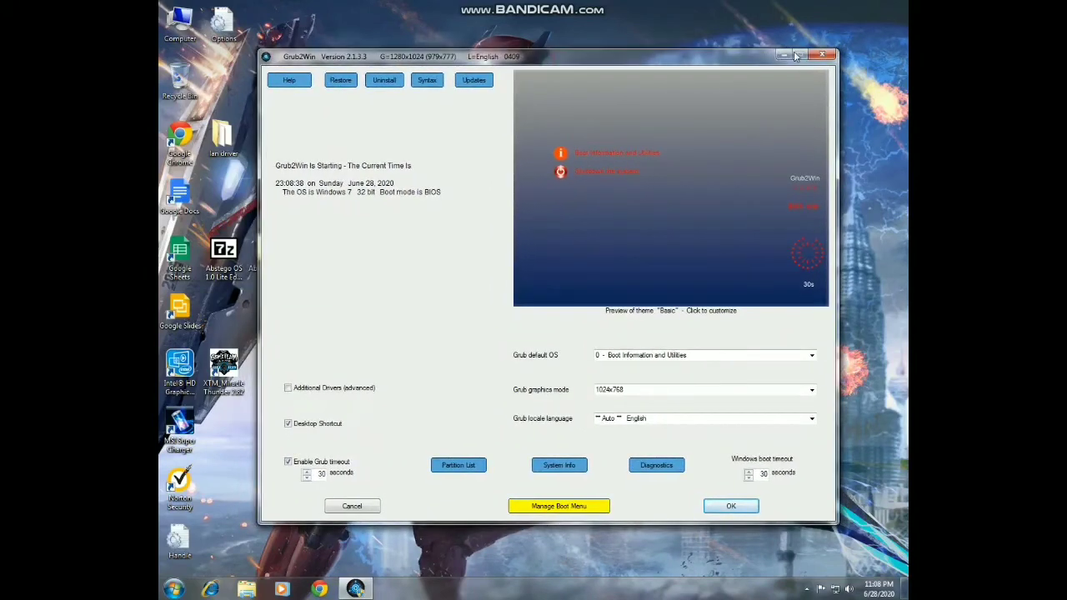
mouse_move(696, 61)
left_mouse_down()
mouse_move(713, 60)
mouse_move(706, 54)
left_mouse_up()
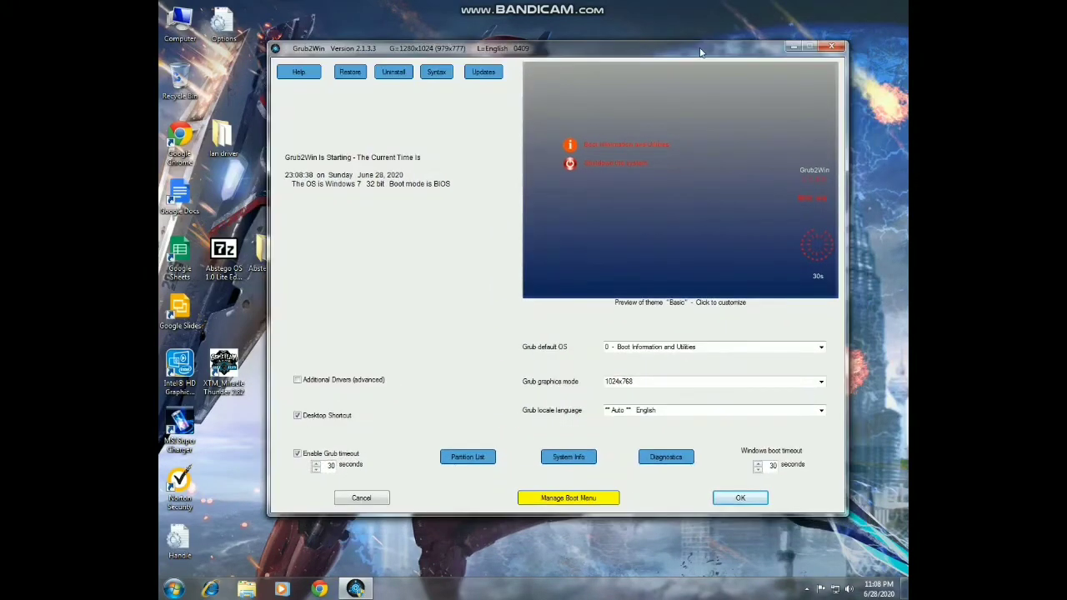
- Open the boot menu configuration and add a new entry of type submenu titled Abstergo OS Lite 1.0
left_click(572, 498)
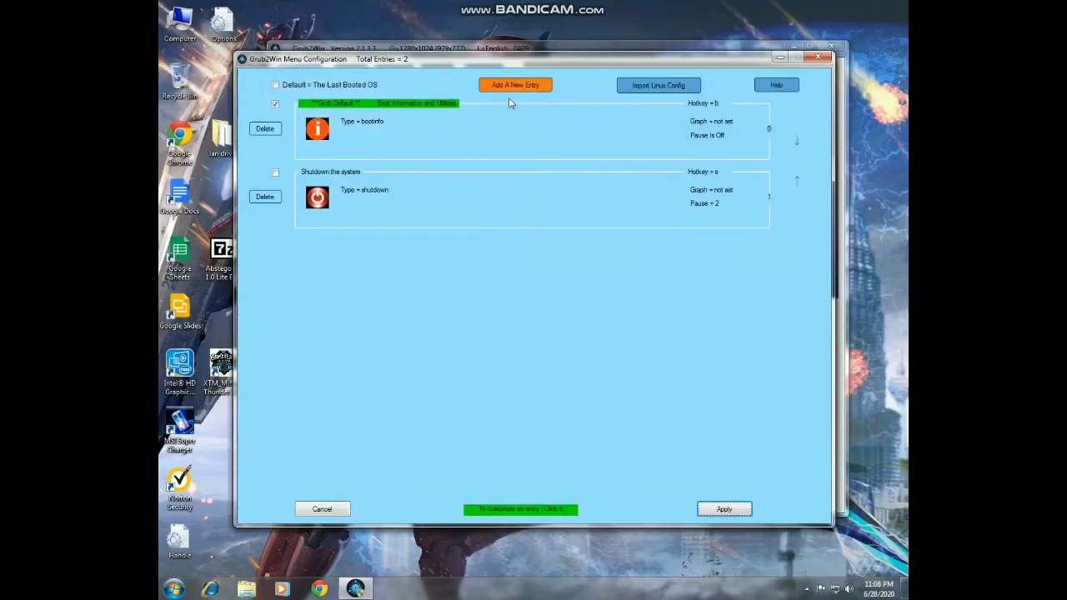
left_click_drag(550, 62, 675, 81)
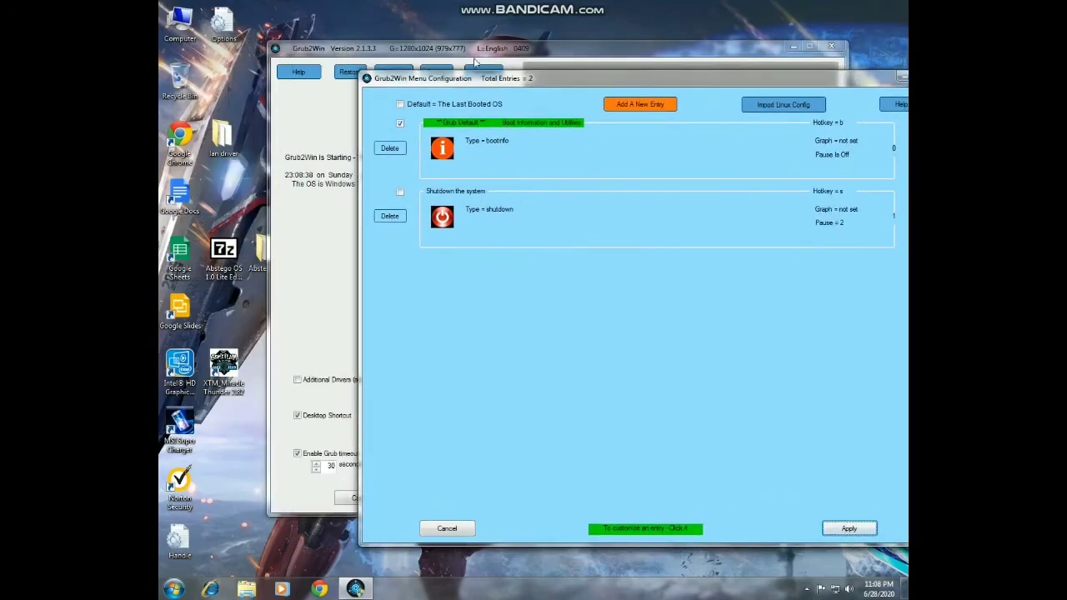
left_click_drag(474, 60, 599, 65)
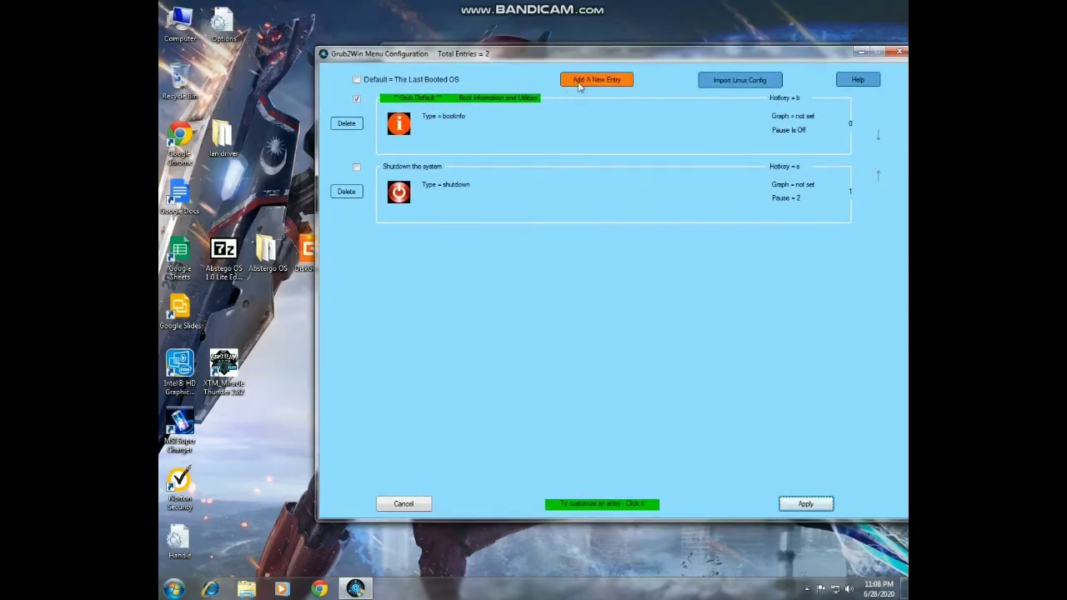
left_click_drag(600, 63, 536, 64)
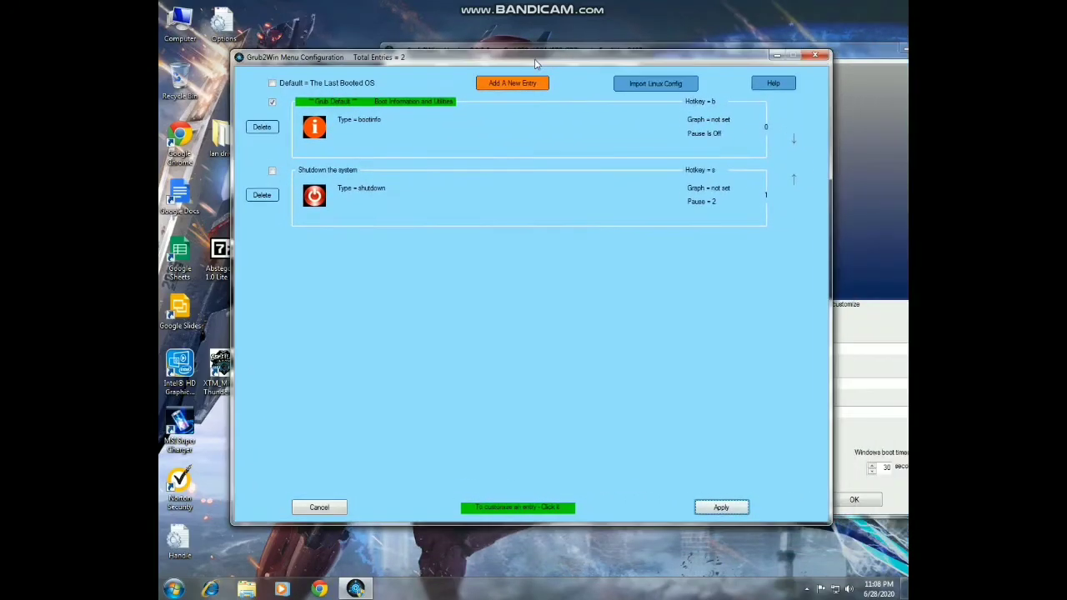
left_click(500, 83)
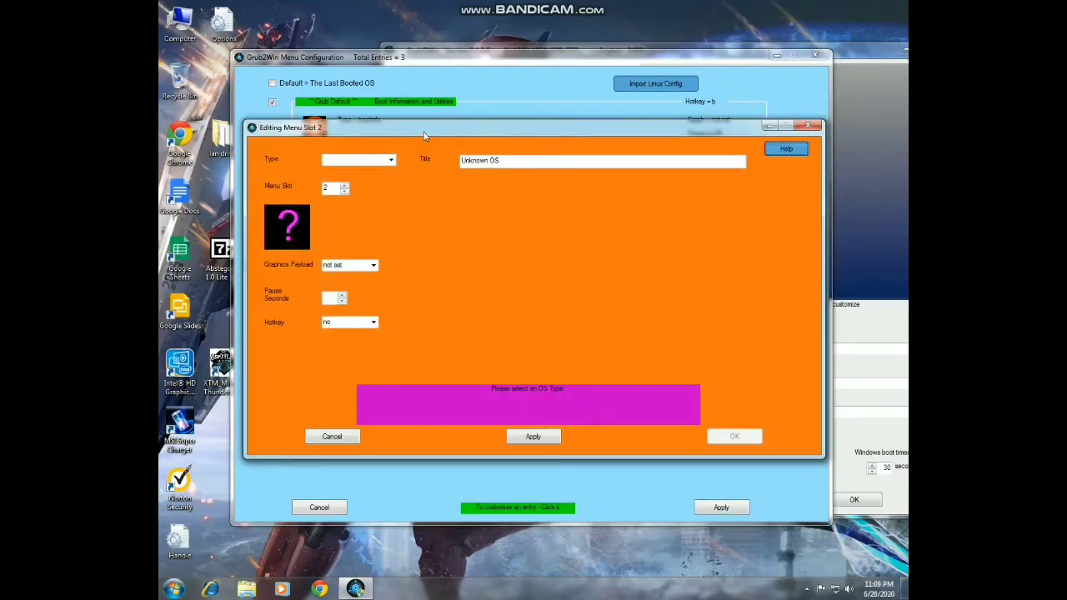
left_click_drag(423, 135, 462, 109)
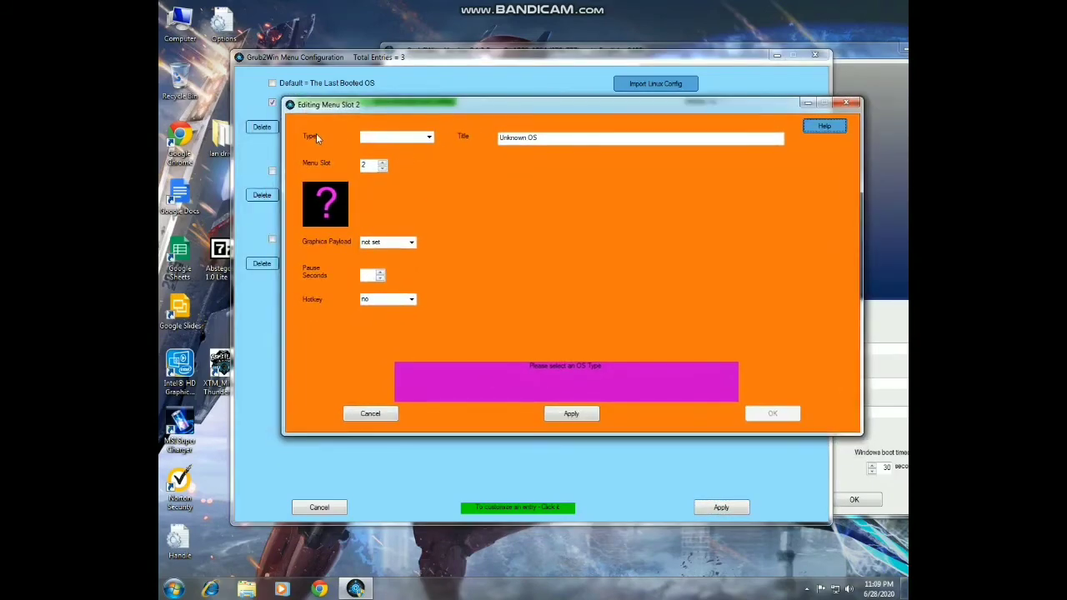
left_click(429, 138)
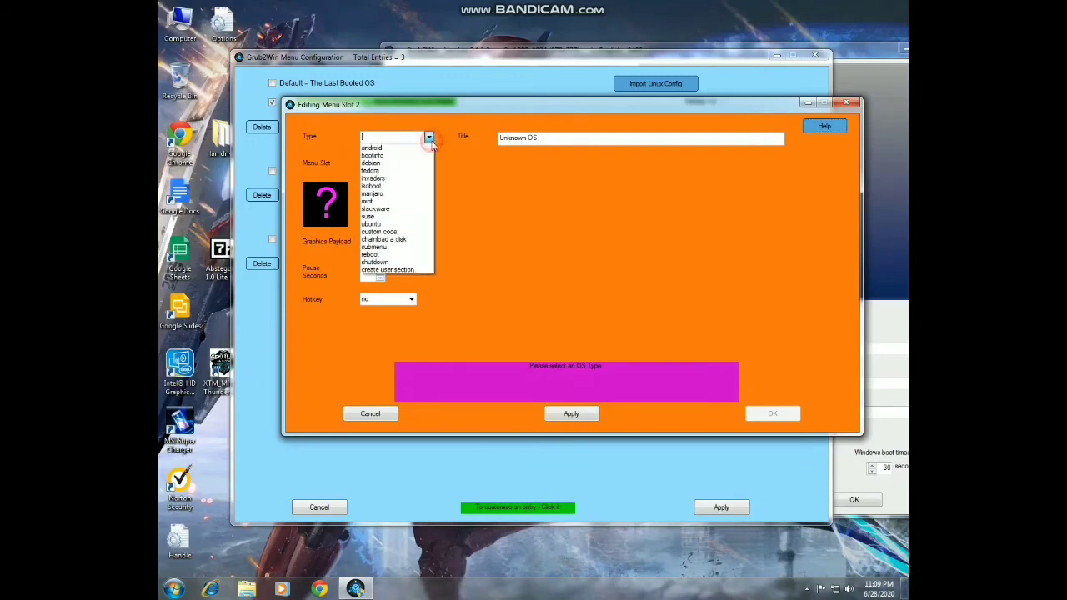
left_click(372, 249)
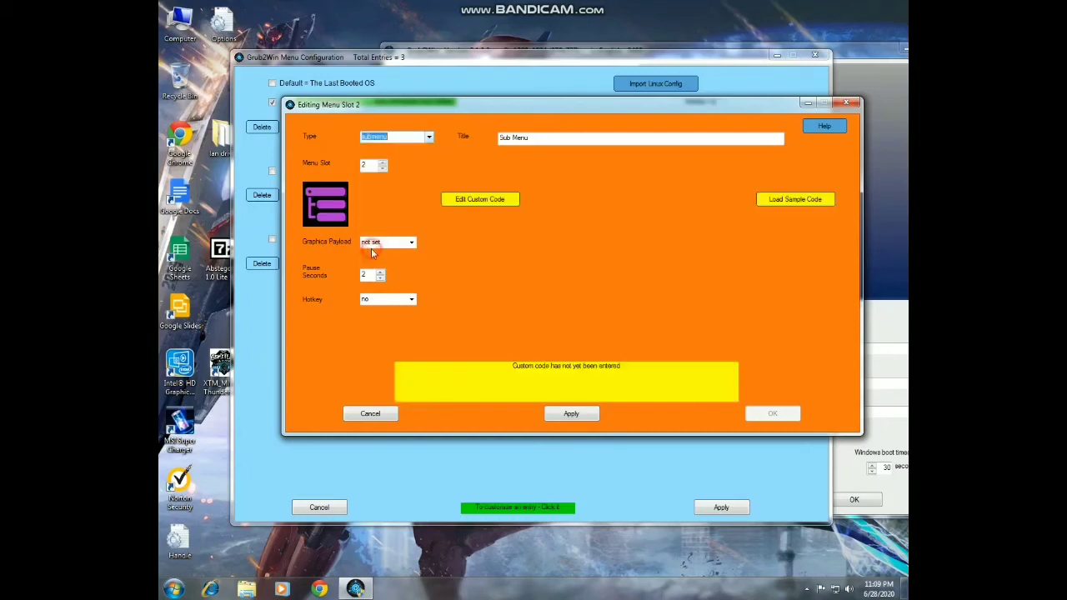
left_click(534, 139)
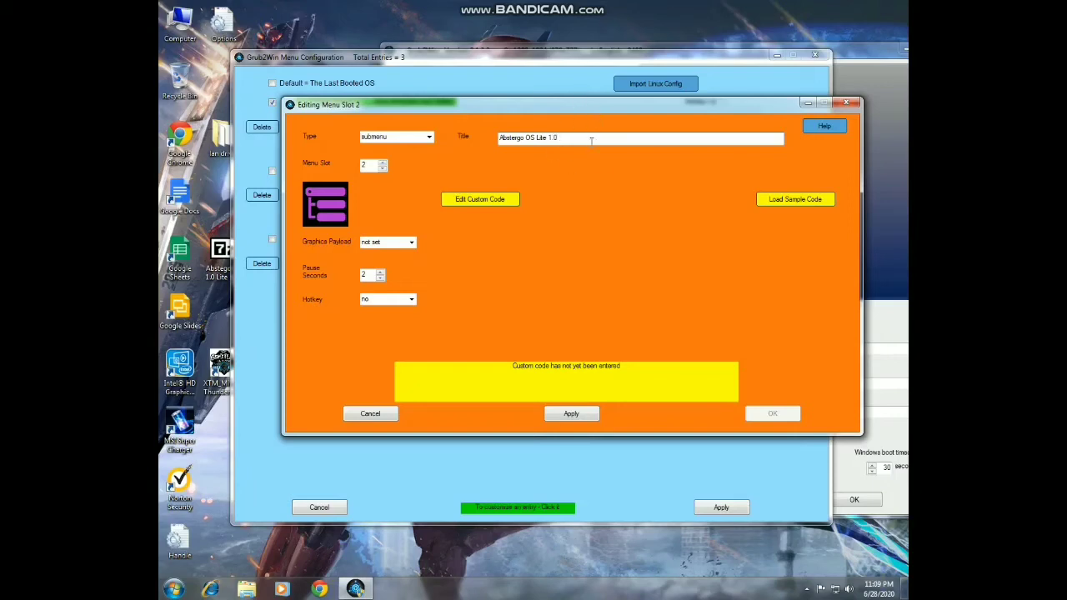
- Open the new entry's custom code for editing and arrange the windows so the desktop's Abstergo OS folder is accessible
left_click(472, 202)
left_click_drag(552, 103, 610, 113)
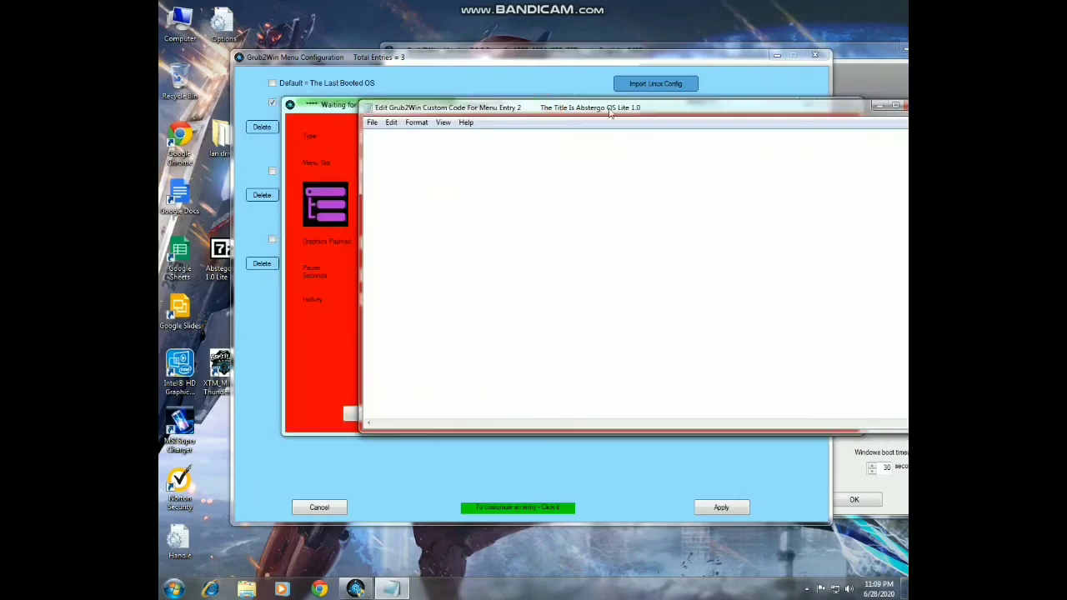
left_click_drag(345, 105, 484, 106)
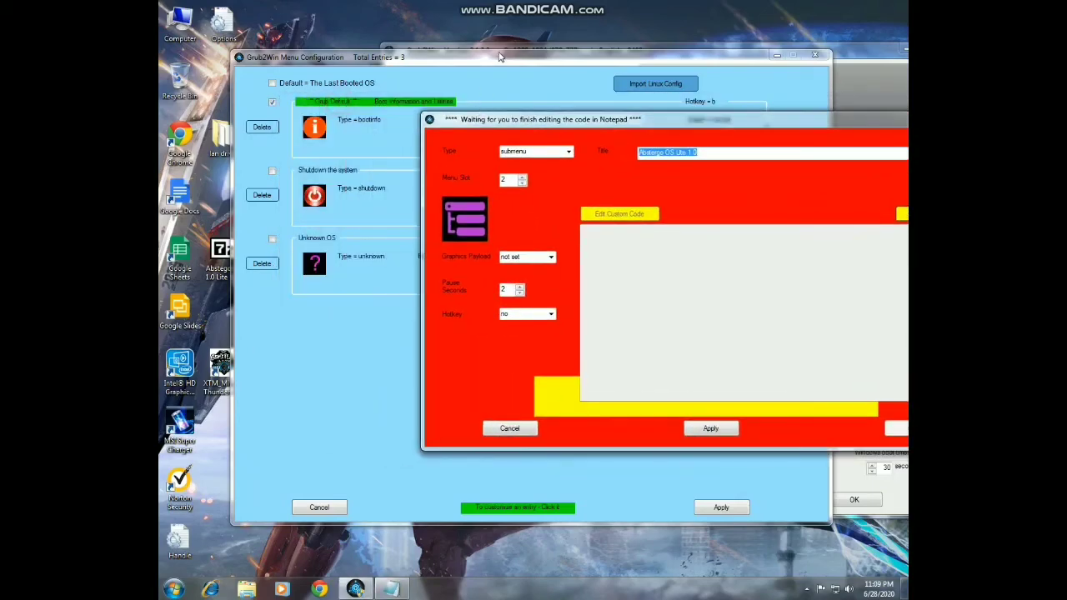
left_click_drag(521, 59, 696, 84)
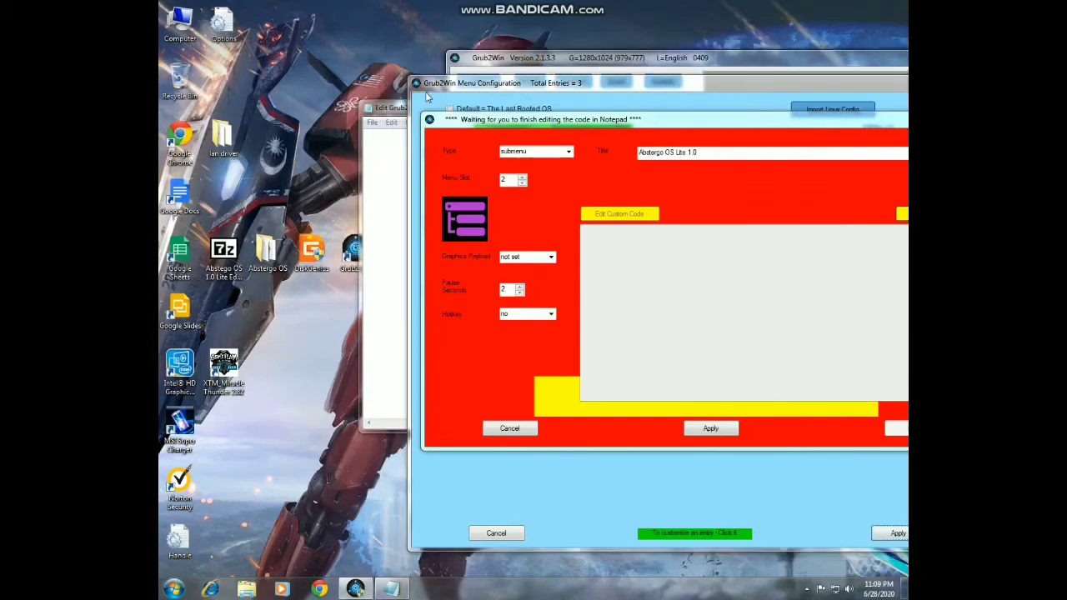
left_click_drag(396, 111, 448, 108)
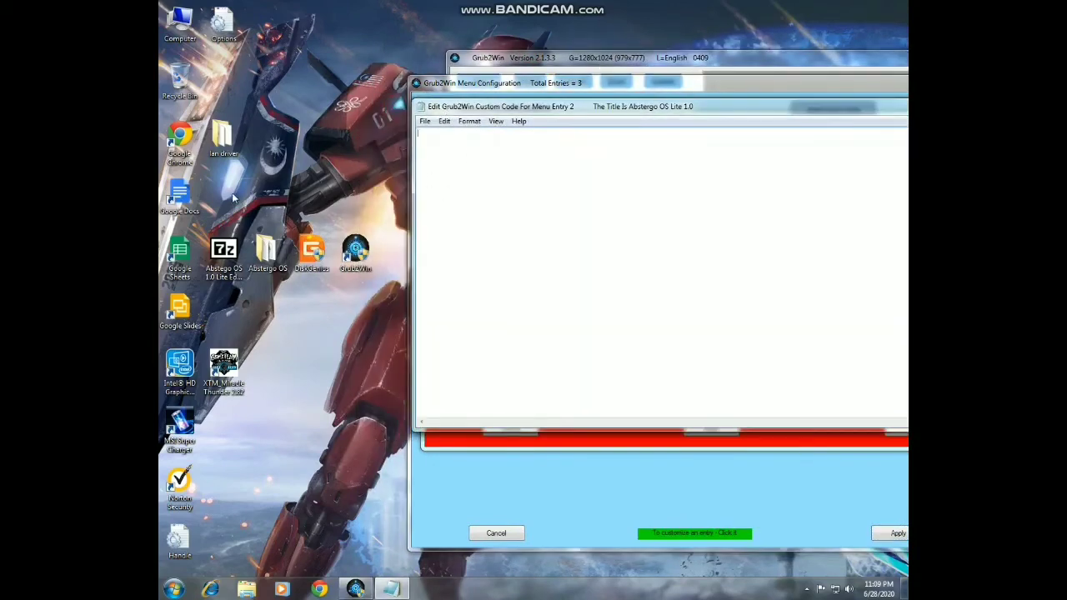
- Open the grub code text file from the Grub2Win folder inside Abstergo OS > How to Install
double_click(269, 254)
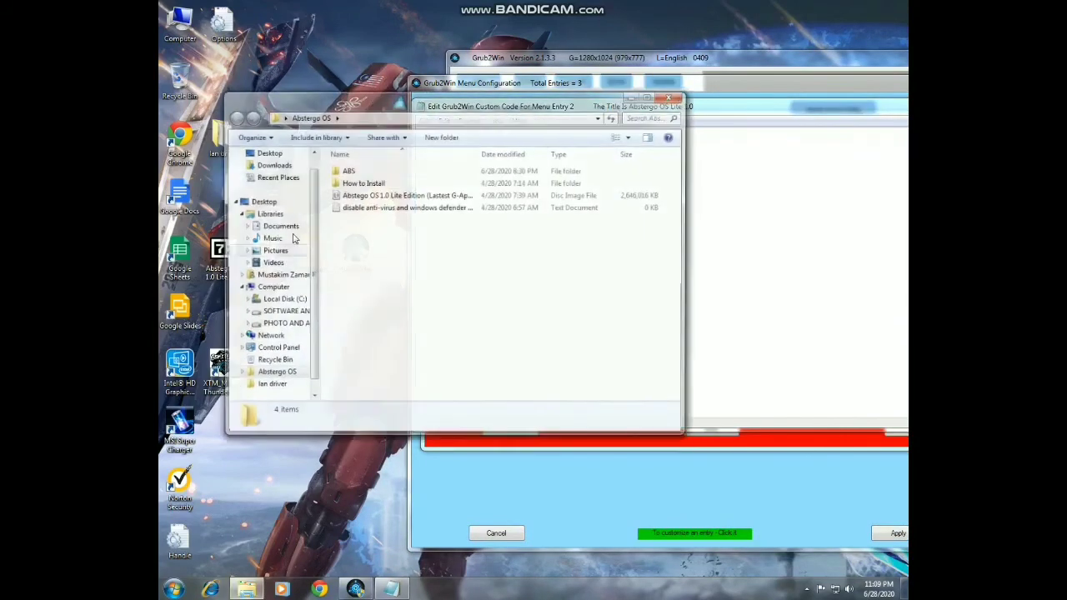
left_click_drag(447, 104, 161, 102)
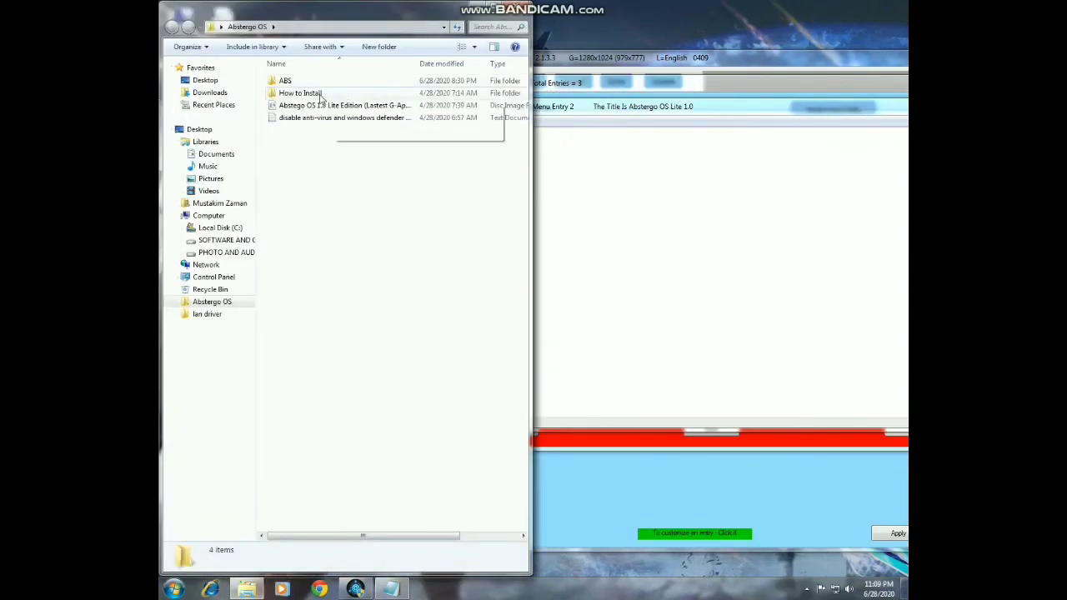
double_click(309, 94)
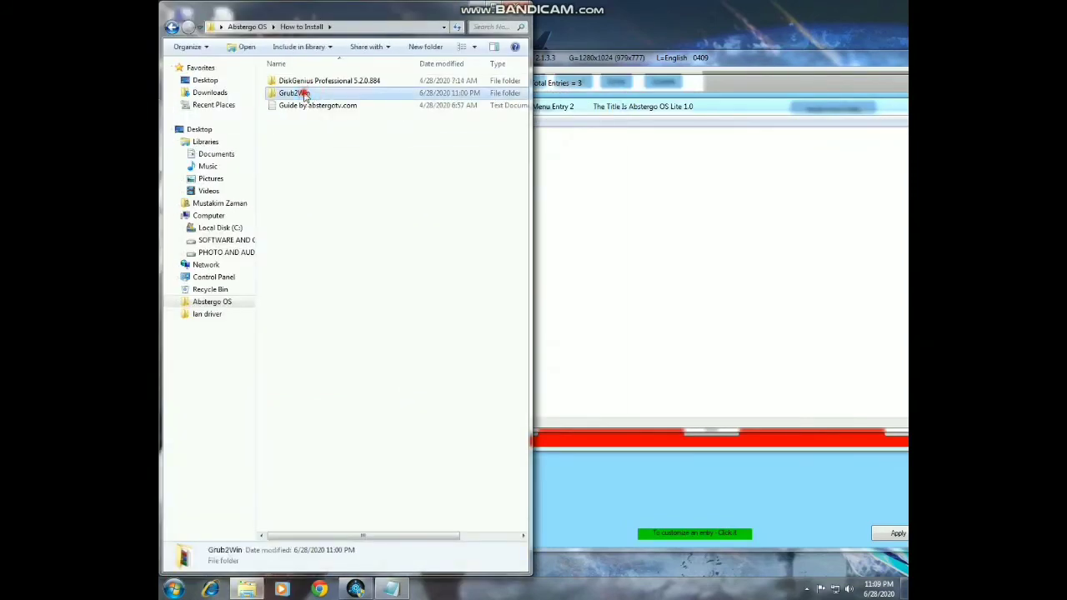
double_click(305, 94)
double_click(299, 95)
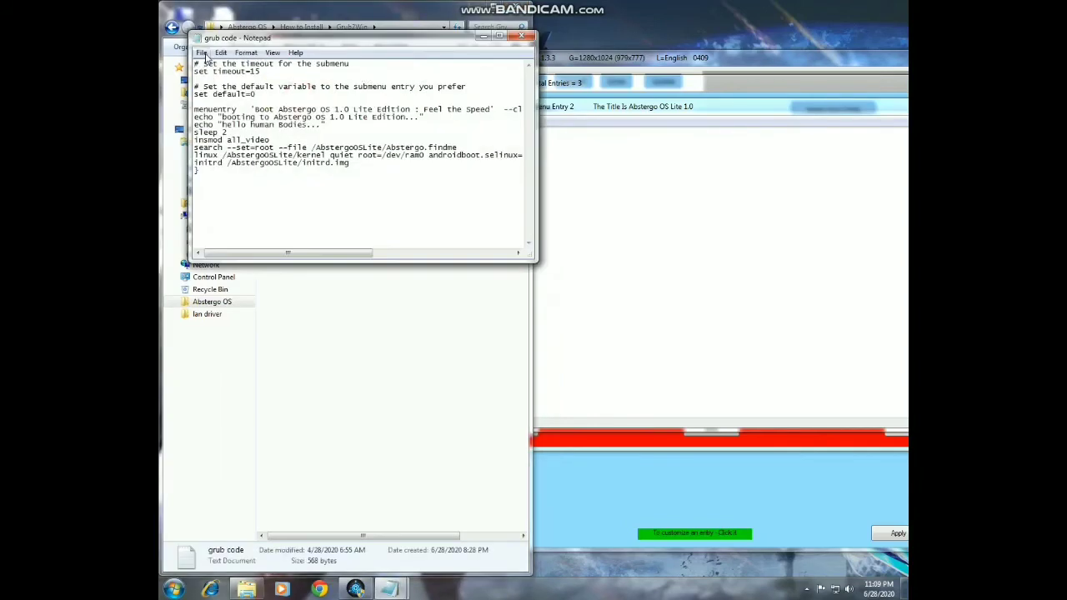
- Copy the entire text of the grub code file to the clipboard
left_click(201, 52)
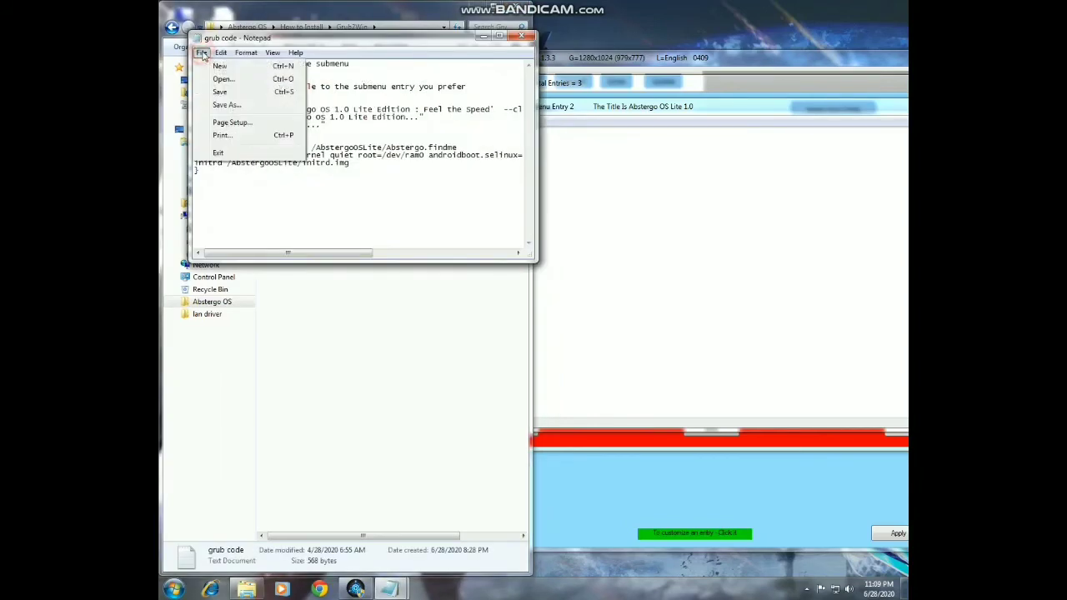
mouse_move(221, 52)
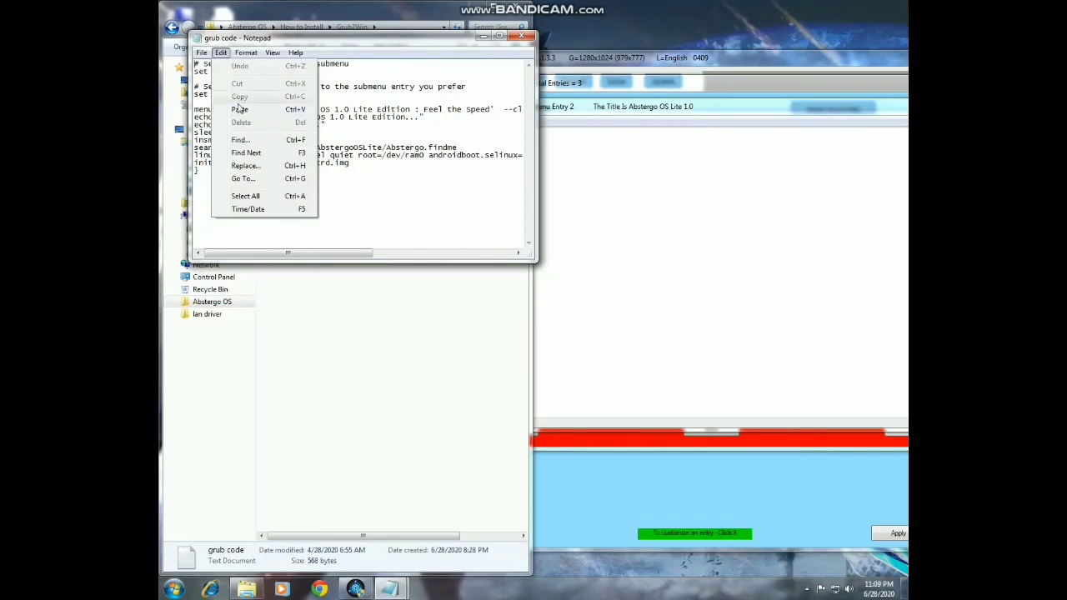
left_click(244, 196)
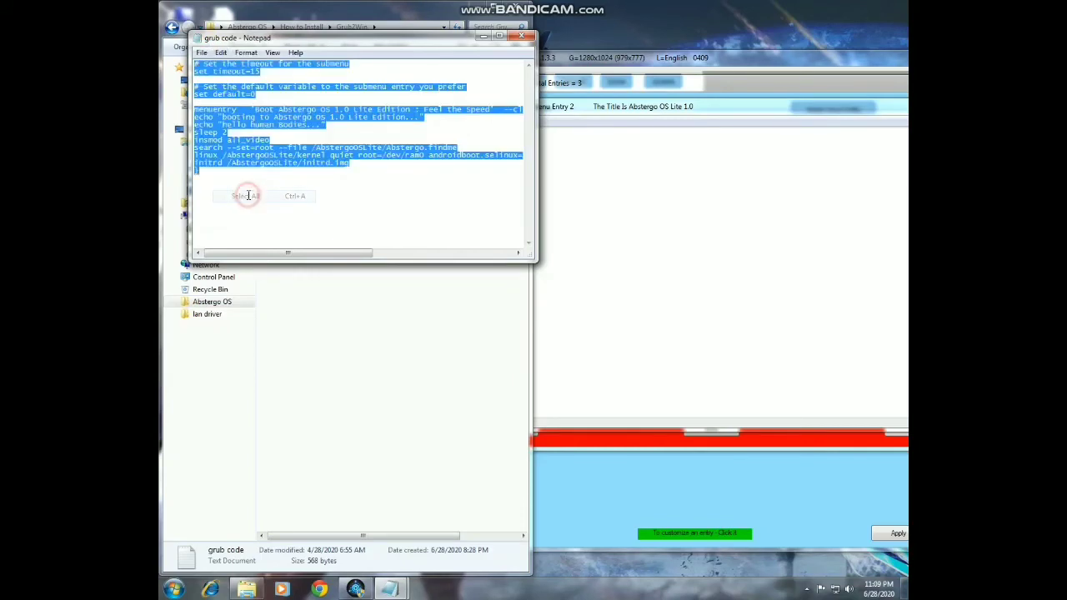
right_click(271, 113)
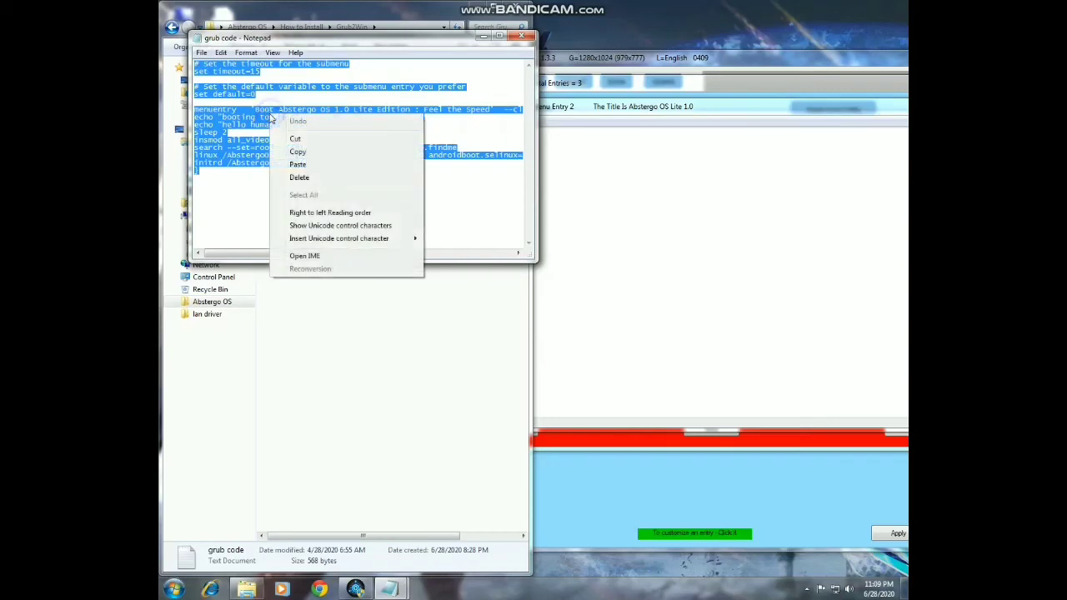
left_click(298, 153)
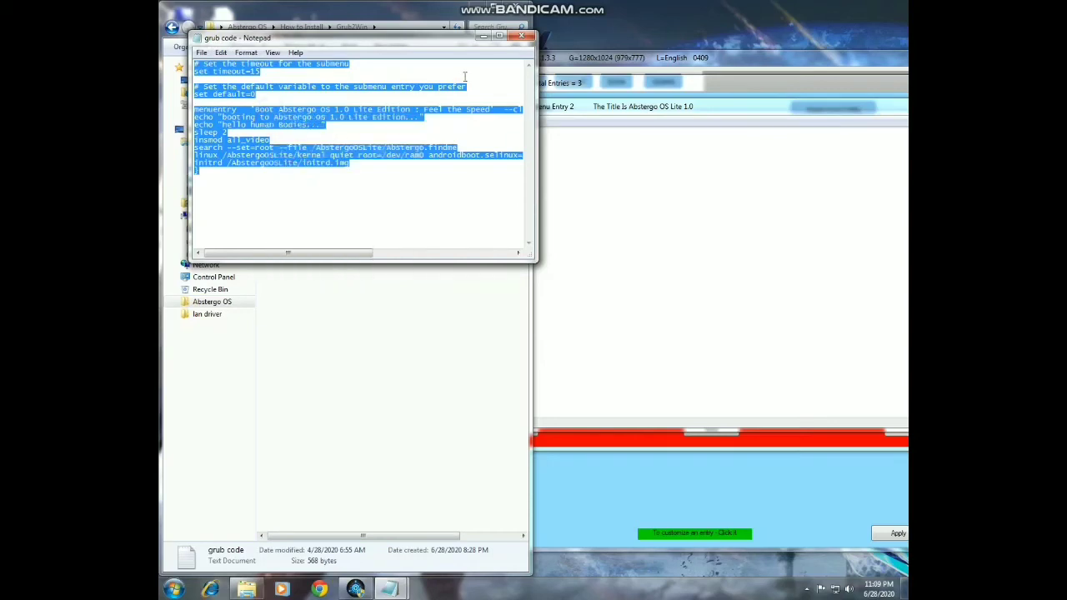
- Close the grub code file and its folder, and paste the copied code into the new entry's empty custom code
left_click(522, 36)
left_click(518, 15)
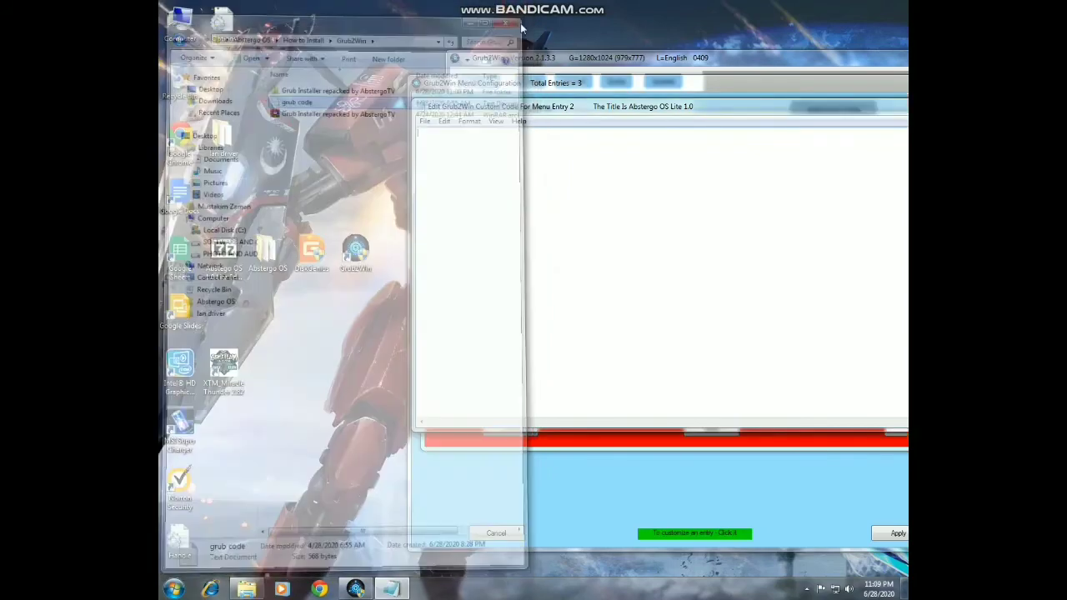
left_click_drag(581, 116, 444, 106)
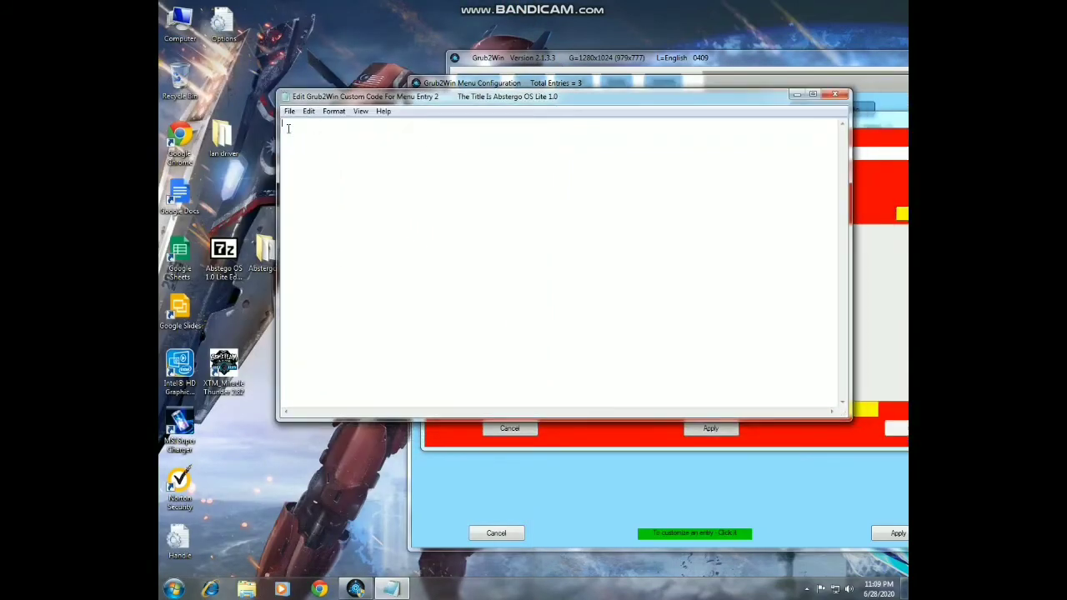
right_click(287, 127)
left_click(321, 178)
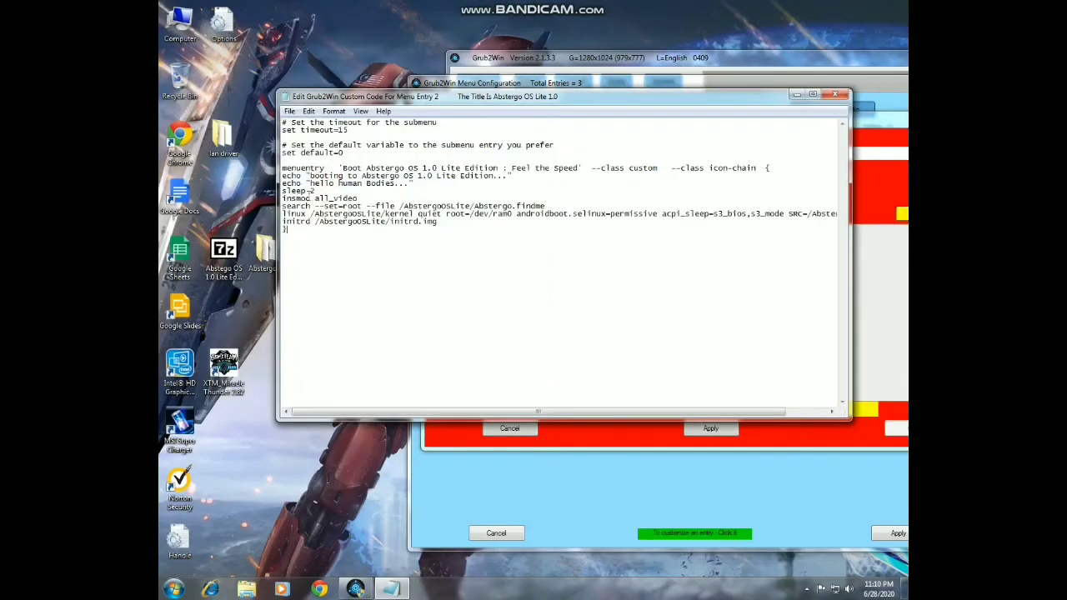
- Save the custom code, close its editor and acknowledge the syntax check
left_click(289, 111)
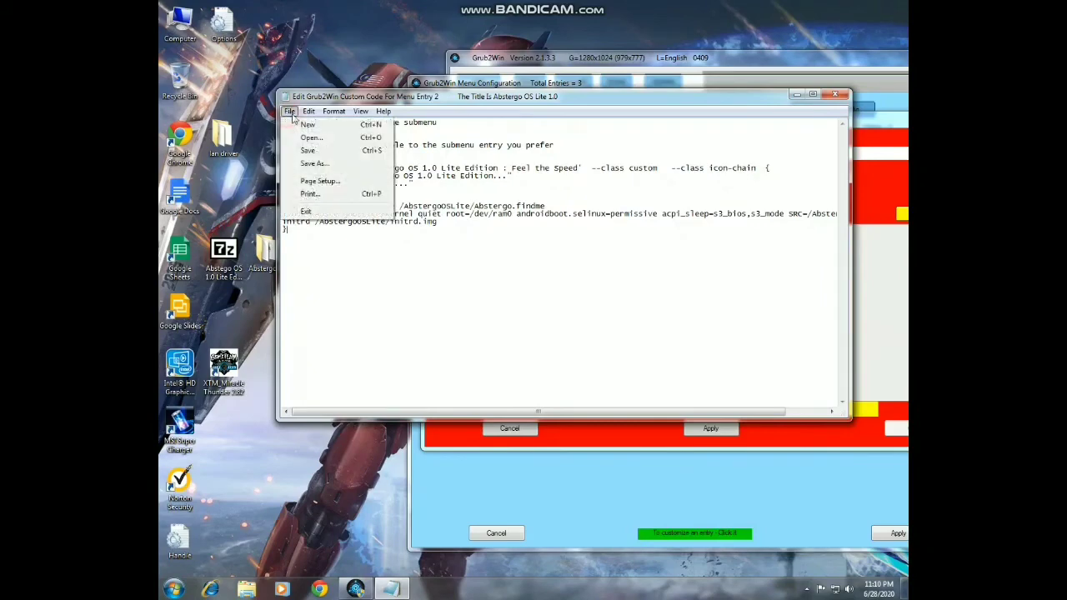
left_click(312, 152)
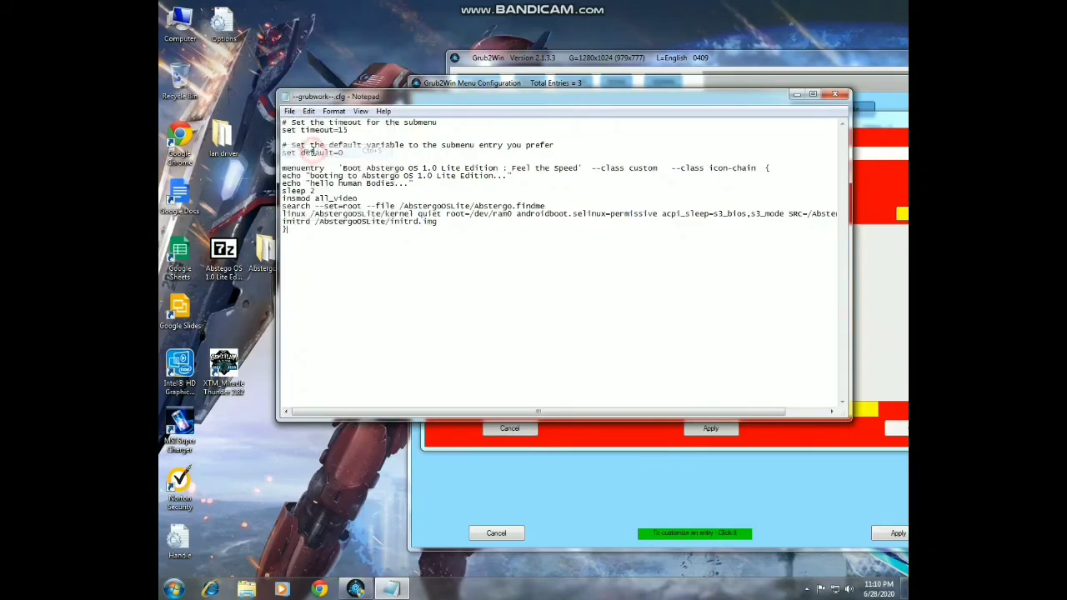
left_click(833, 98)
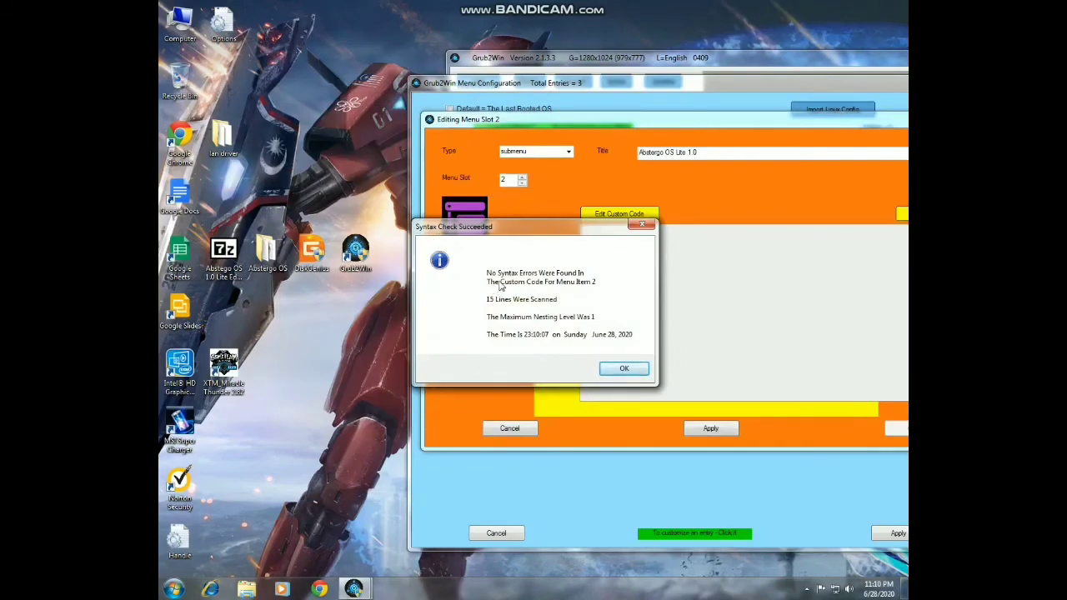
left_click(621, 368)
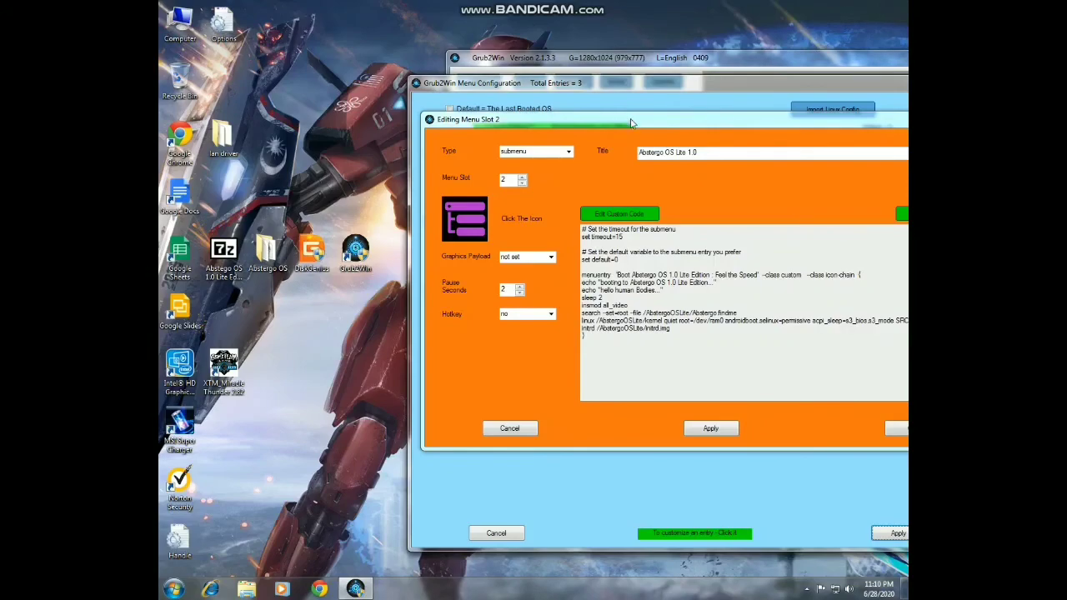
- Change the Abstergo OS Lite 1.0 entry's icon to the blue Arch-style arrowhead and accept the entry
left_click_drag(622, 114, 431, 118)
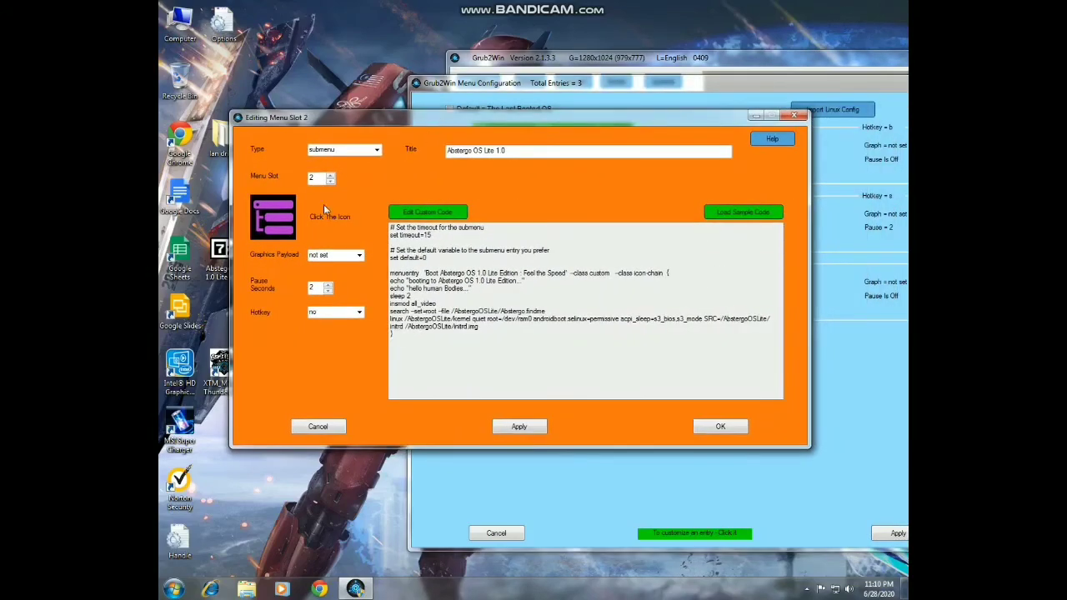
left_click(261, 219)
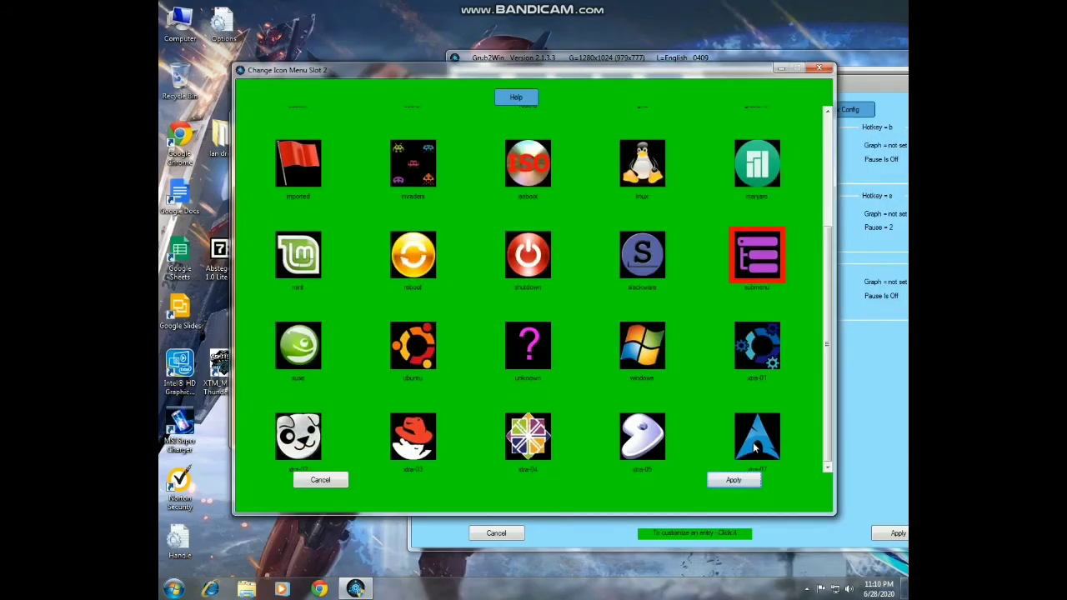
left_click(754, 447)
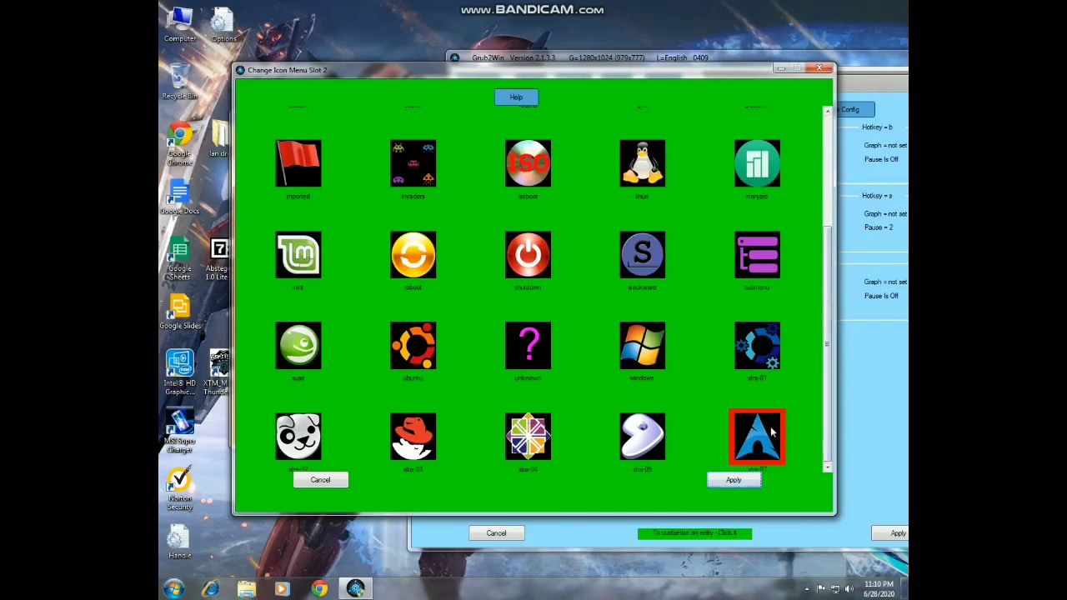
left_click(733, 481)
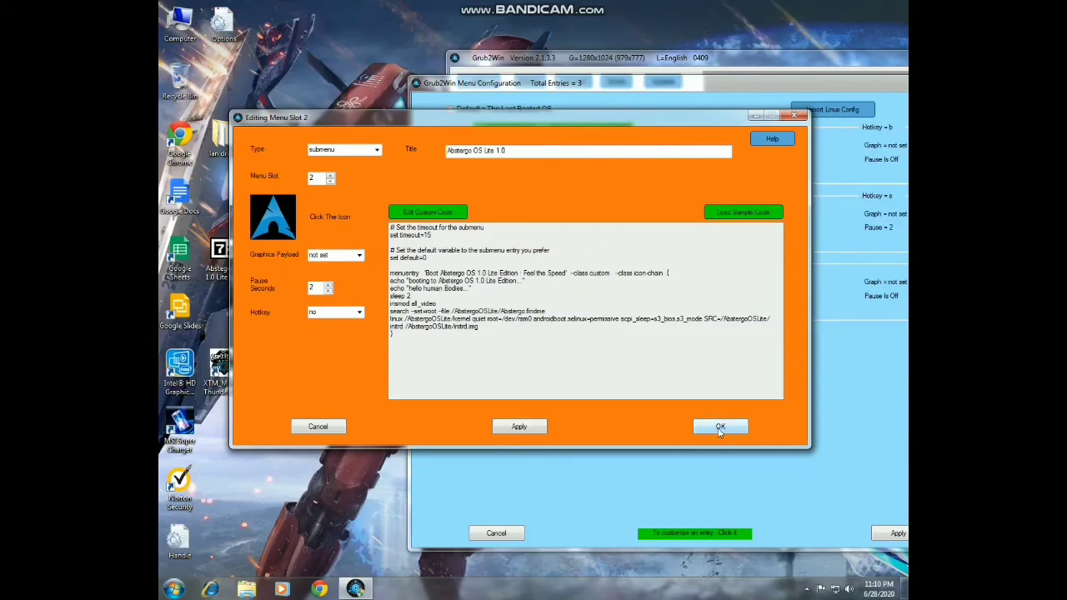
left_click(720, 427)
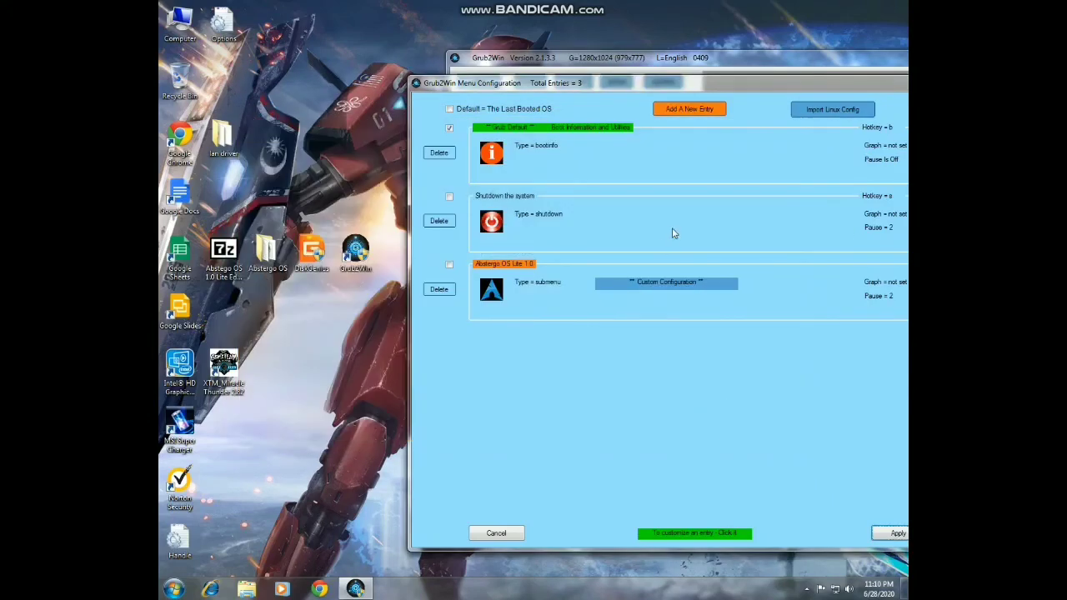
- Move the Abstergo OS Lite 1.0 entry up to the first place in the boot menu, slot 0
left_click_drag(708, 85, 513, 66)
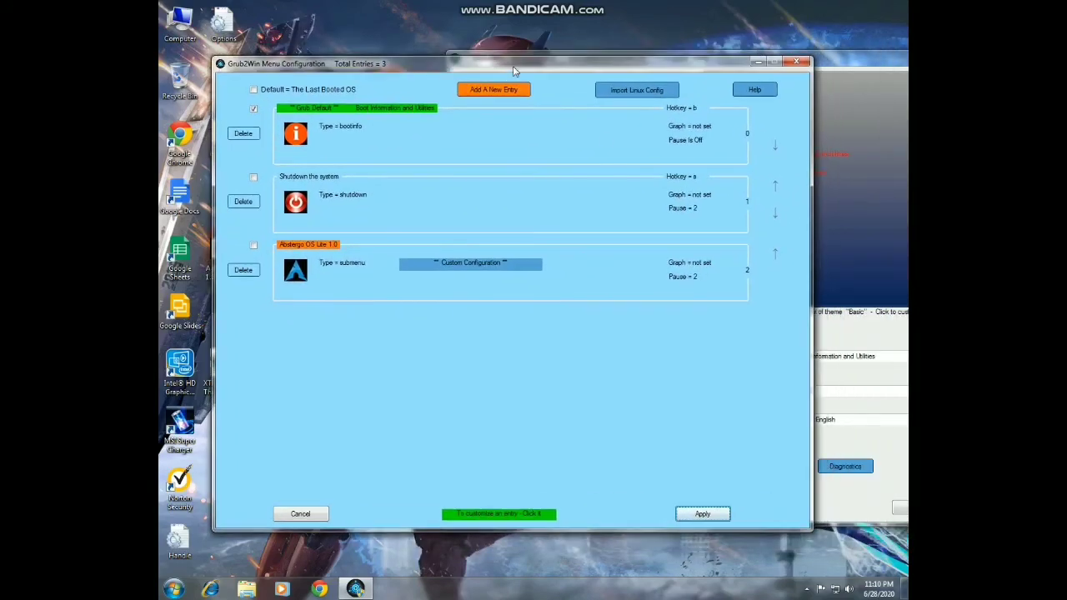
left_click(776, 251)
left_click(776, 184)
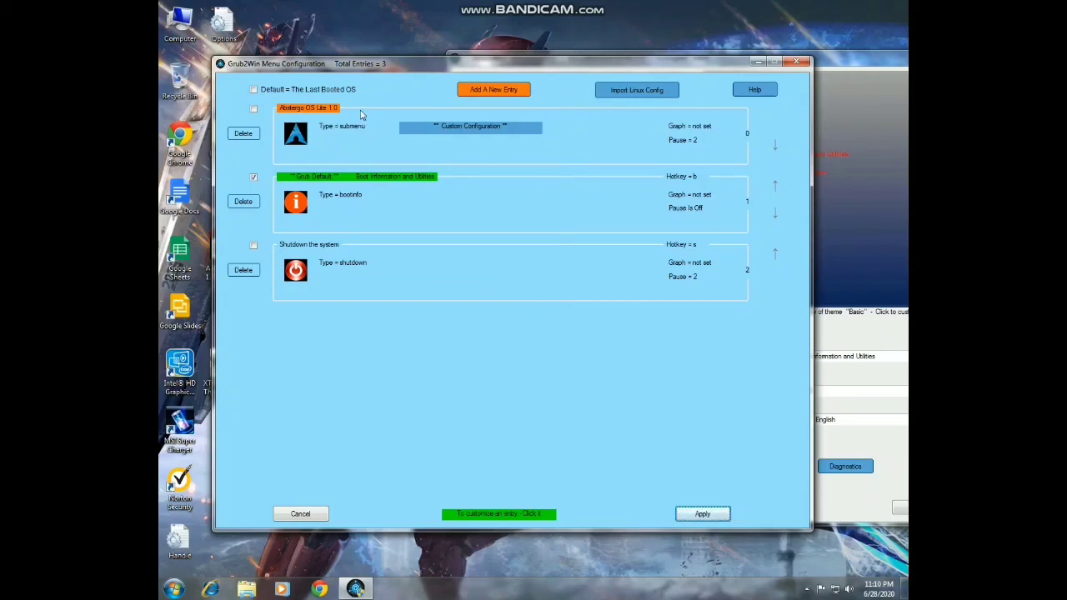
- Reopen the Abstergo OS Lite 1.0 entry to check its settings and custom code, and accept it again
left_click(317, 147)
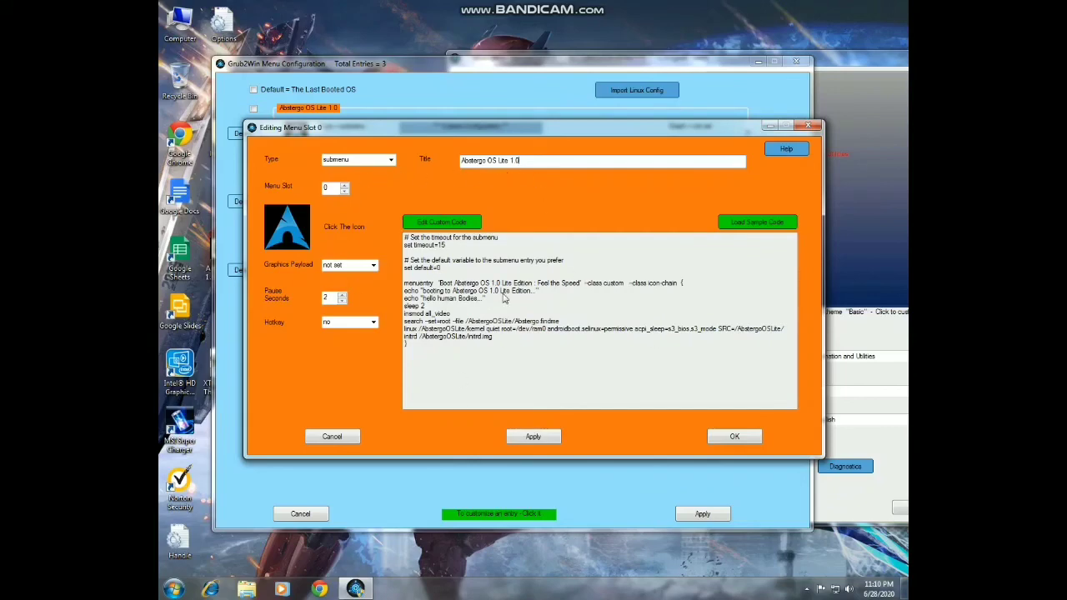
left_click(536, 439)
left_click(750, 438)
- Apply the boot menu configuration, write the Grub2Win settings and close the completed run
left_click(702, 515)
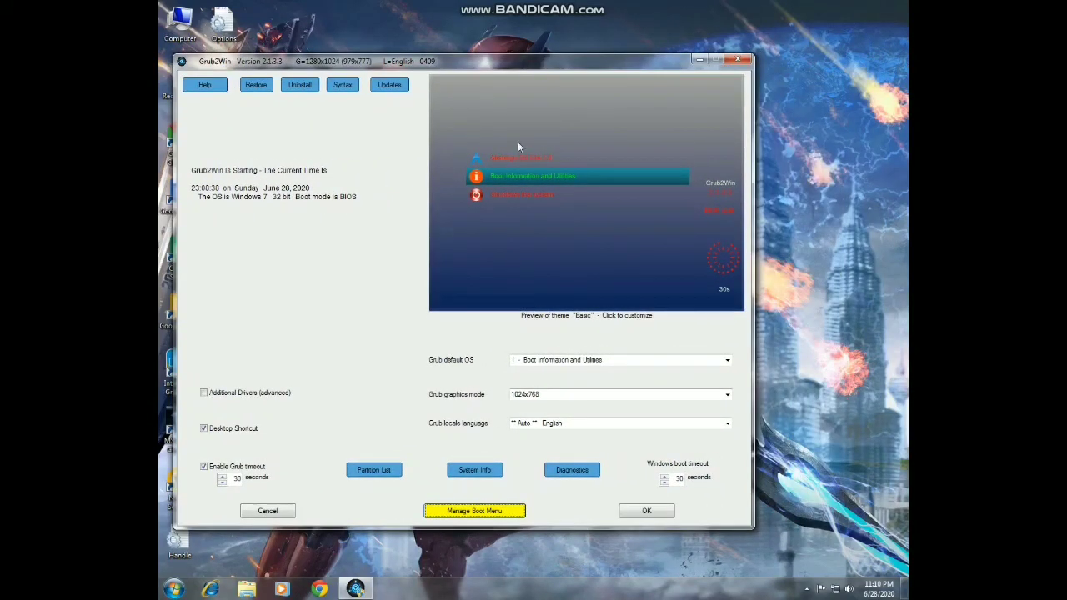
left_click(647, 511)
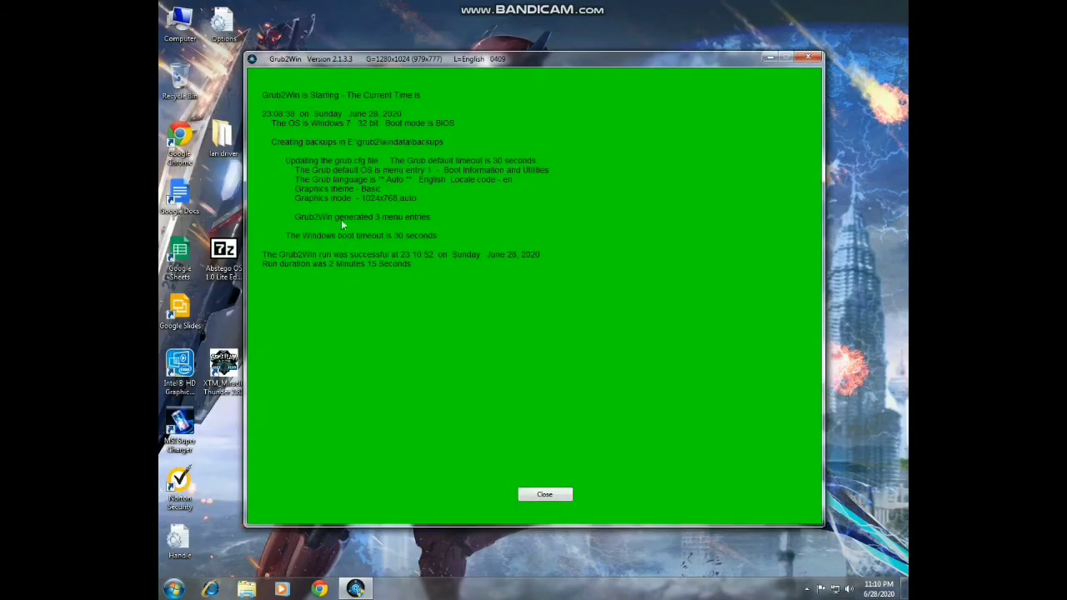
left_click(550, 497)
right_click(572, 258)
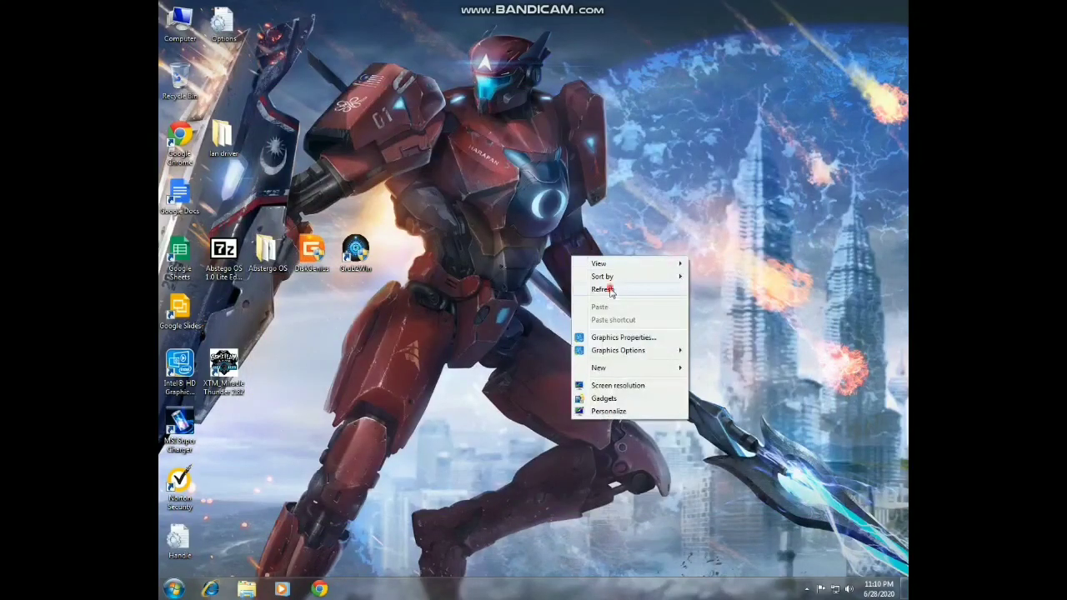
left_click(610, 291)
right_click(572, 243)
left_click(609, 276)
right_click(571, 243)
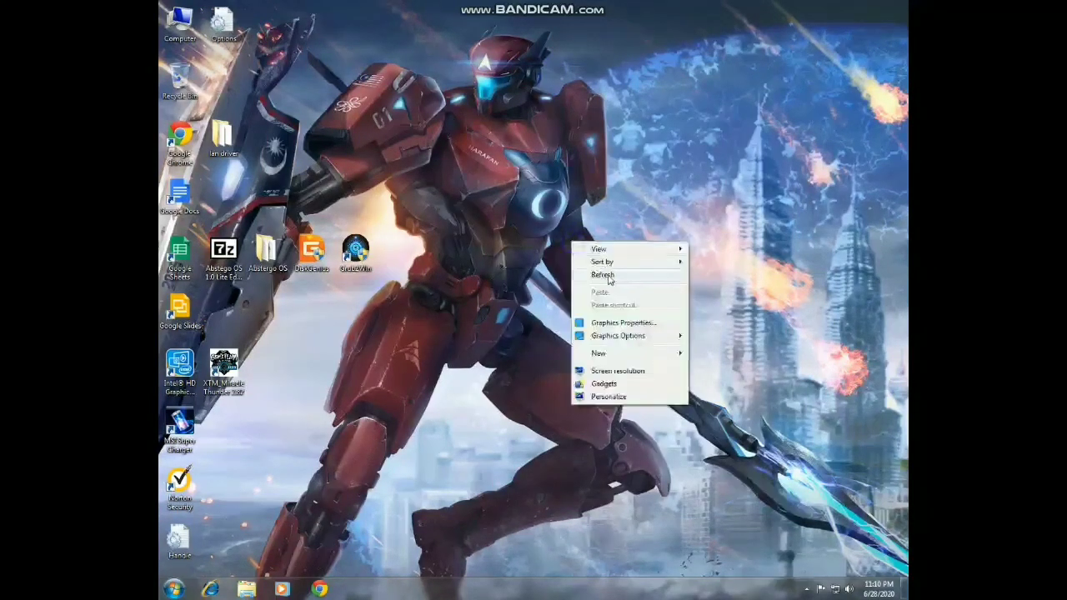
left_click(609, 277)
right_click(588, 226)
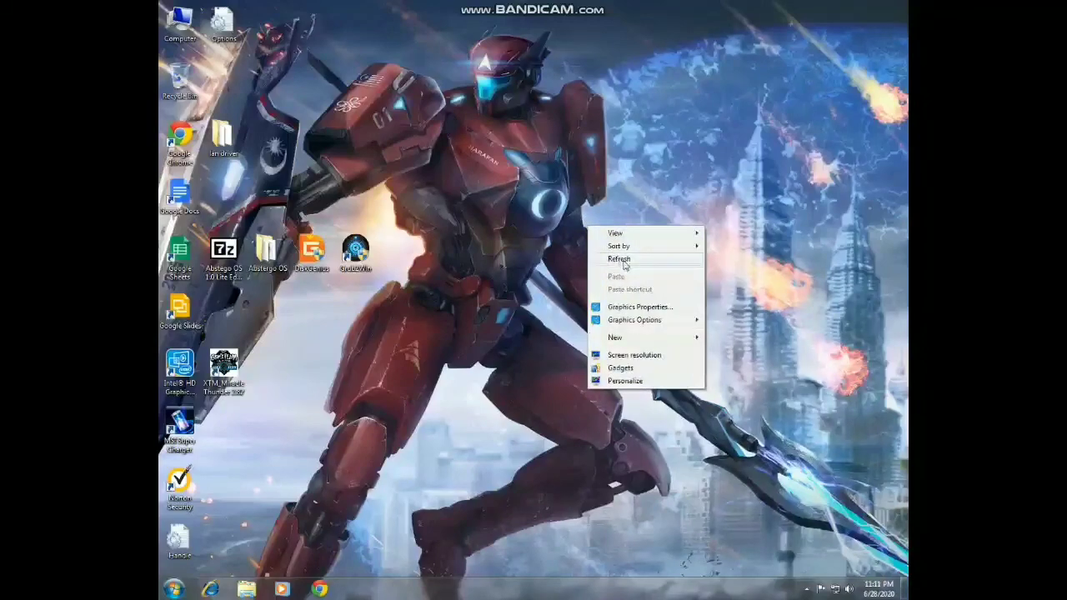
left_click(624, 263)
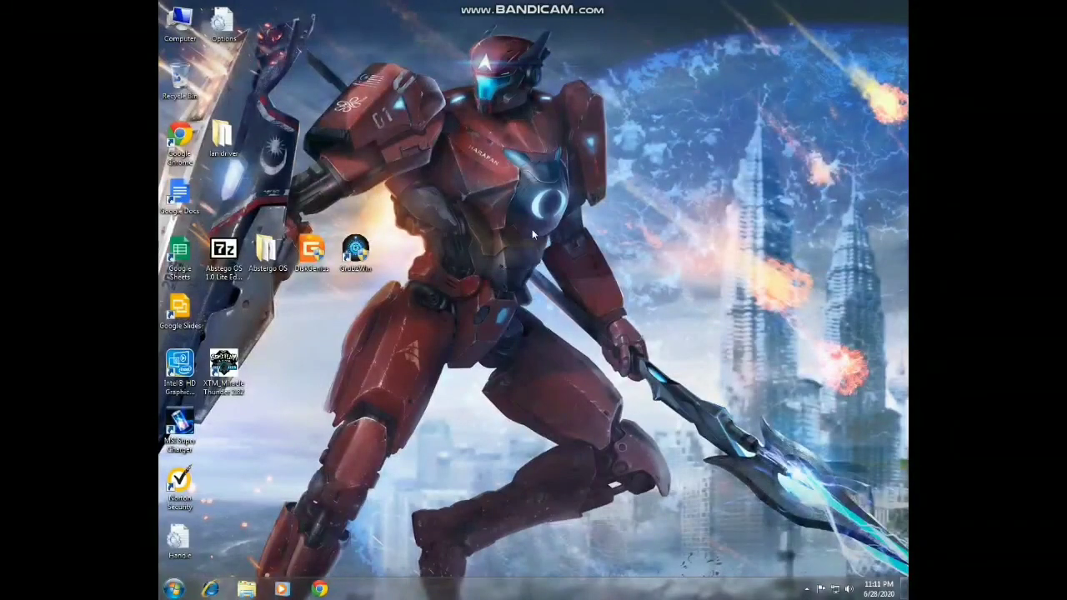